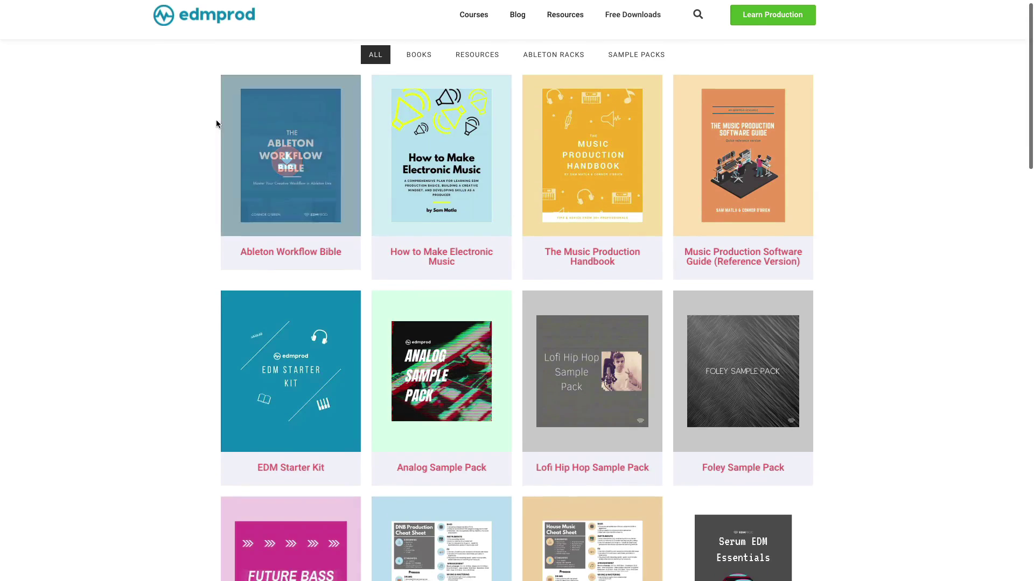
pyautogui.scroll(-5, 209, 127)
pyautogui.scroll(-5, 209, 127)
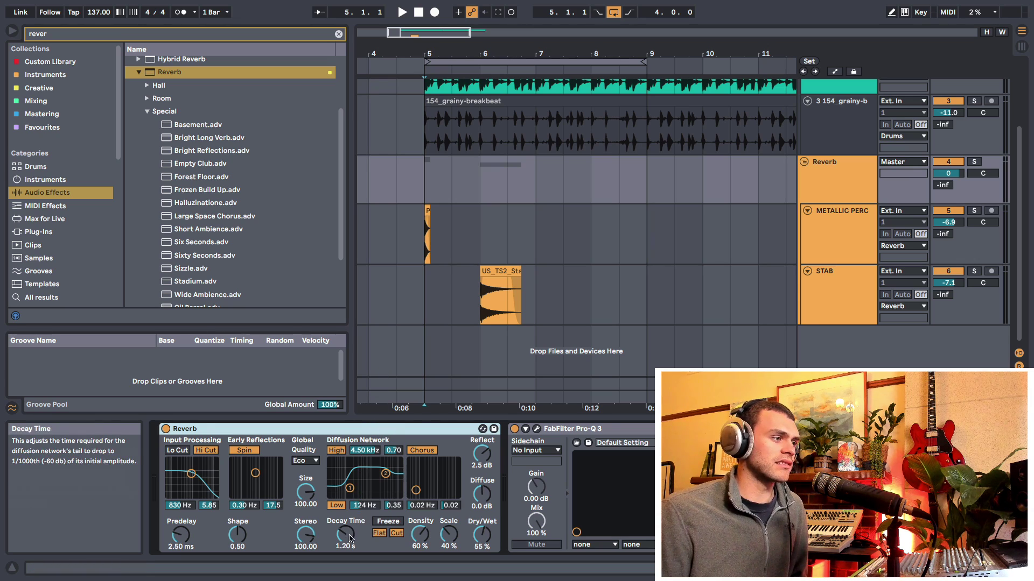
# - Set the Reverb's decay time to 2.20 s and its Reflect level to 0.0 dB
pyautogui.moveTo(345, 538); pyautogui.dragTo(335, 532)
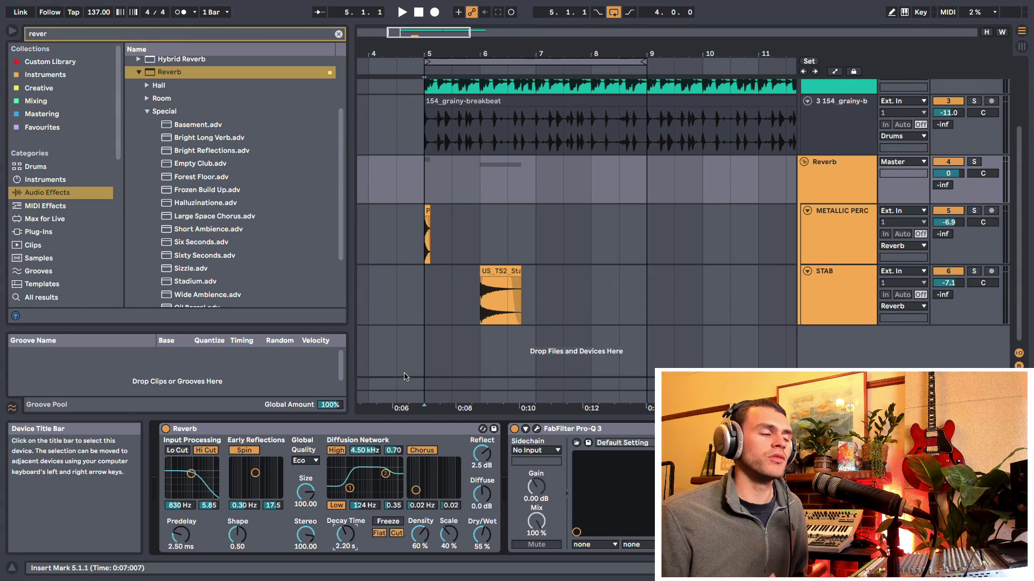
pyautogui.click(391, 431)
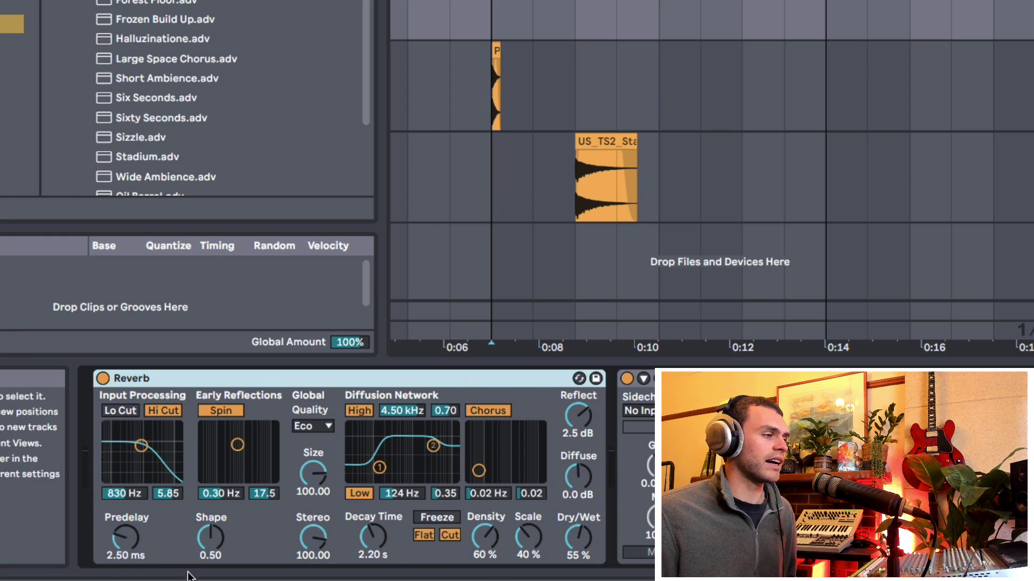
pyautogui.moveTo(578, 416); pyautogui.dragTo(577, 433)
pyautogui.click(99, 393)
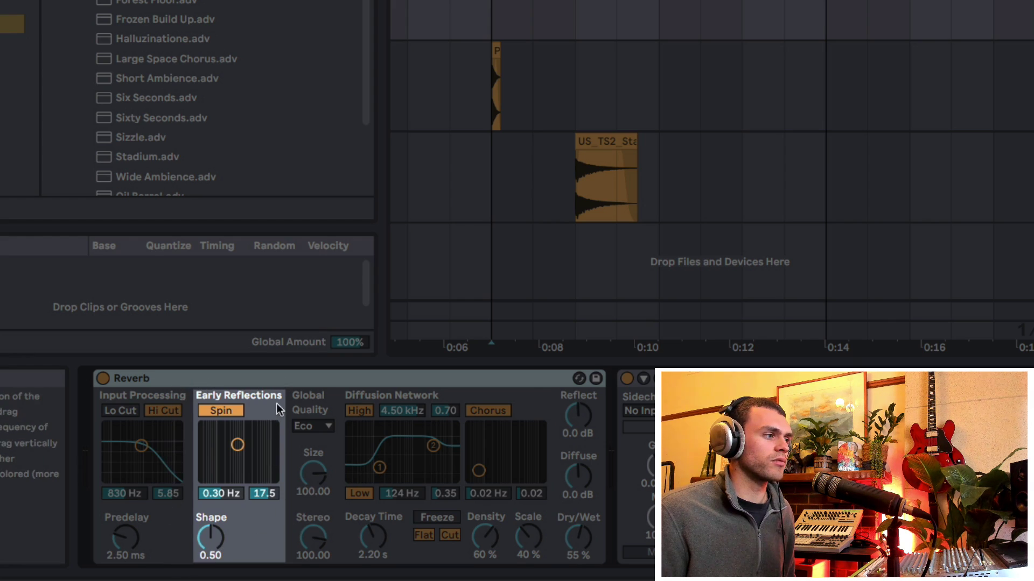
# - Set the Reverb's early reflections Spin to a rate of 0.26 Hz and an amount of 7.43
pyautogui.moveTo(238, 445); pyautogui.dragTo(231, 452)
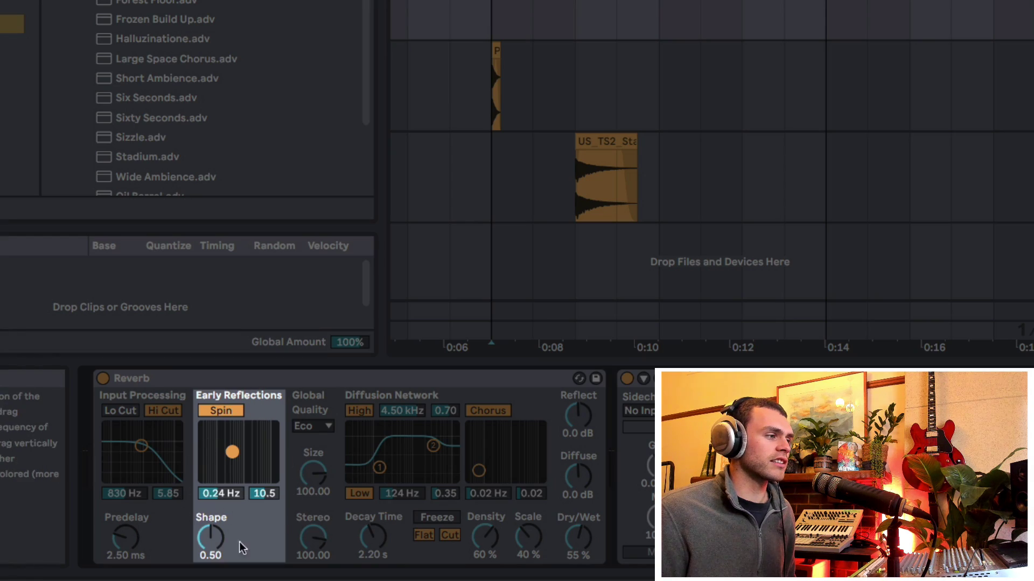
pyautogui.click(264, 380)
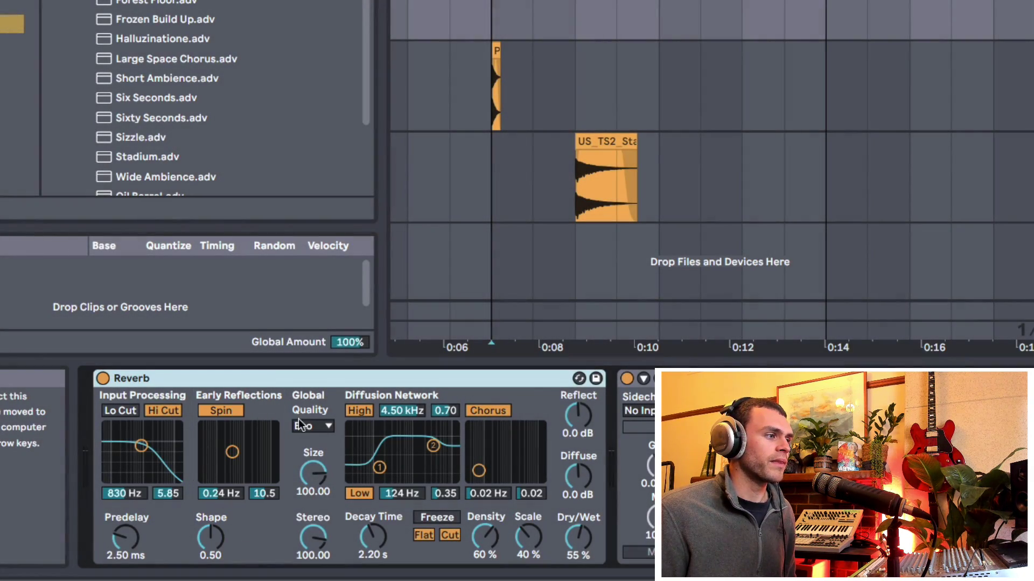
pyautogui.click(323, 546)
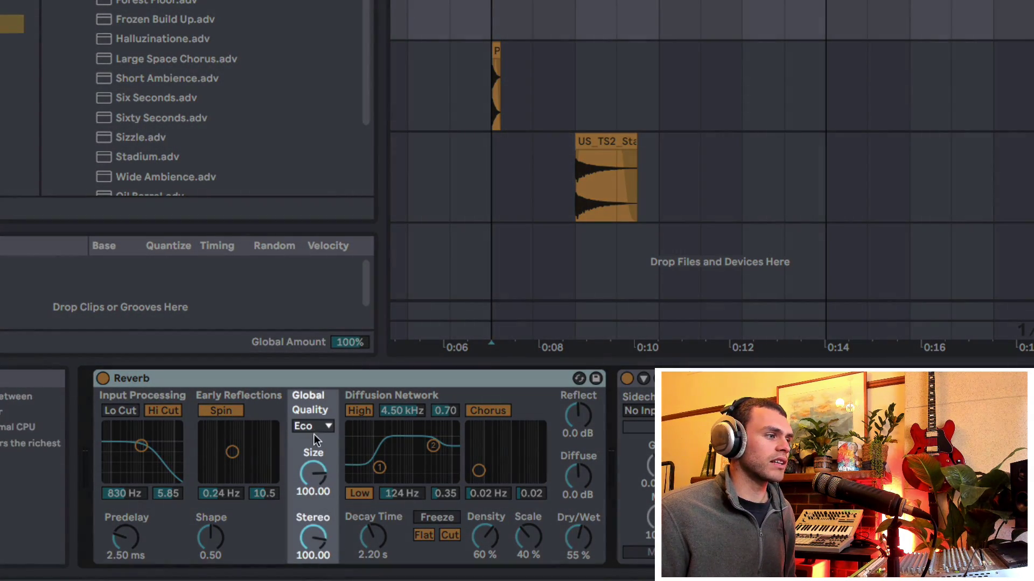
pyautogui.moveTo(232, 453); pyautogui.dragTo(235, 457)
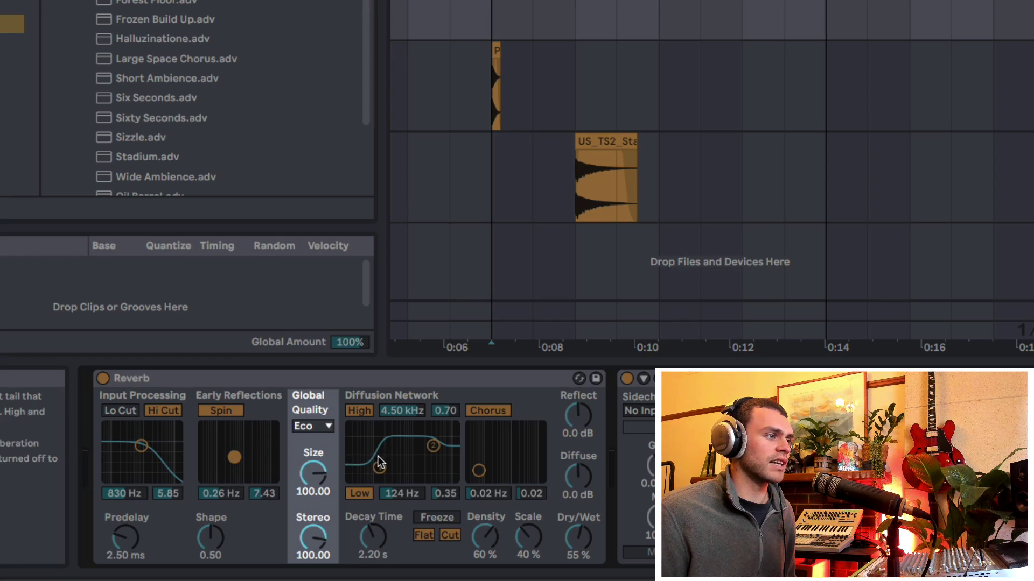
# - Set the diffusion network's low shelf to 108 Hz and 0.47, and switch off both its High and Low filters
pyautogui.click(401, 452)
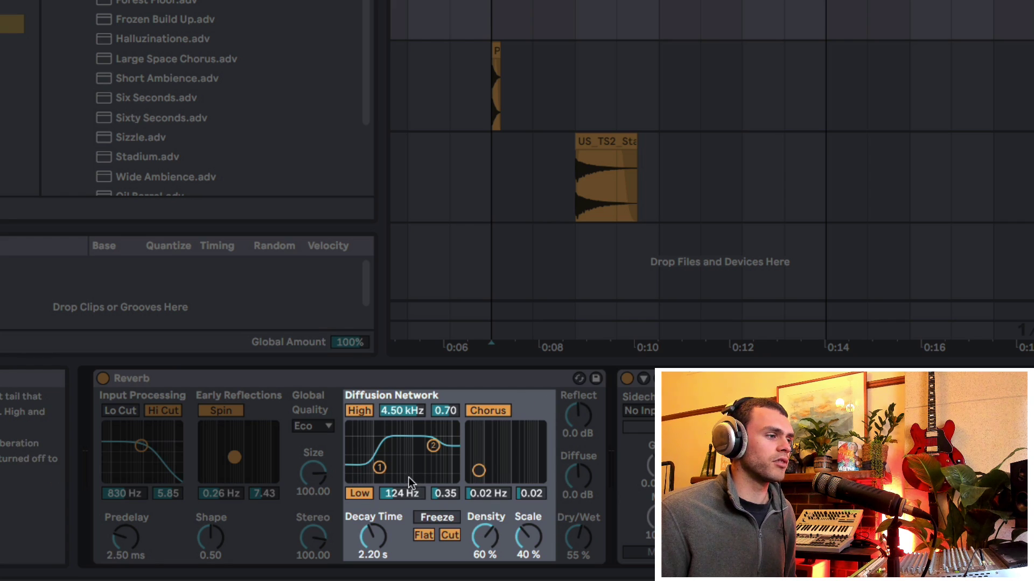
pyautogui.moveTo(380, 467); pyautogui.dragTo(378, 460)
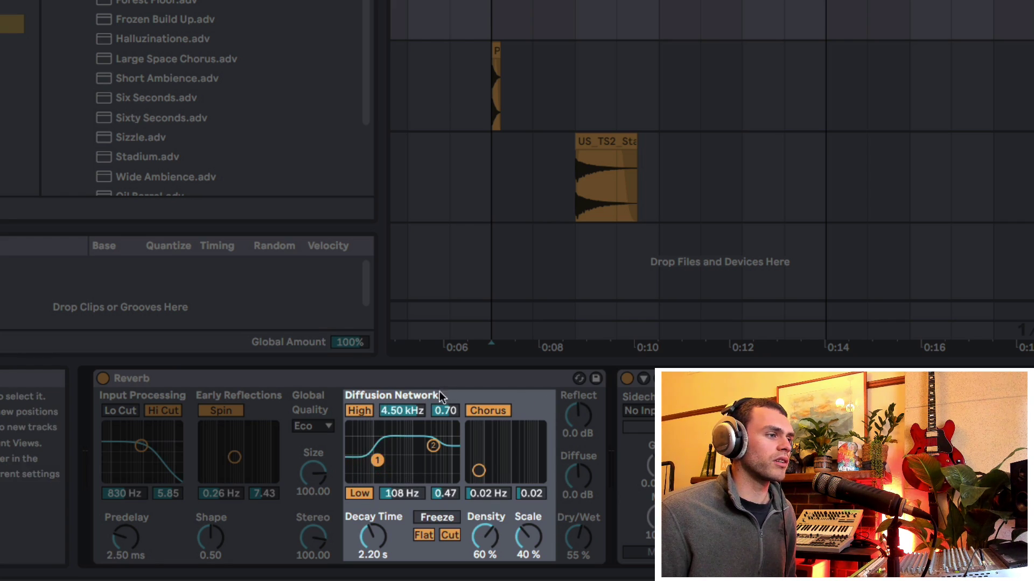
pyautogui.click(367, 407)
pyautogui.click(361, 494)
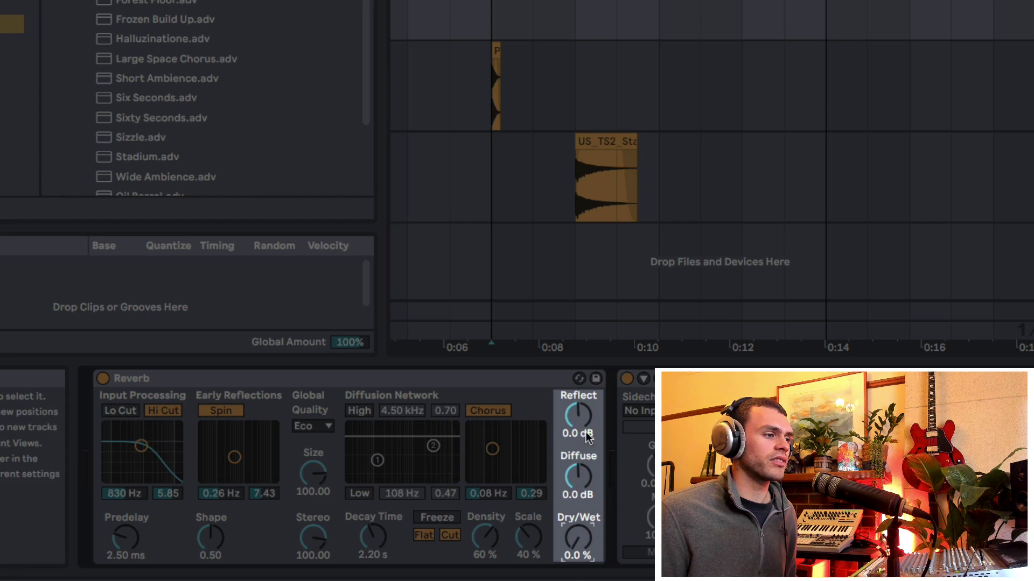
# - Set the Reverb's output levels to 0.0 % Dry/Wet, -30 dB Diffuse and 0.9 dB Reflect
pyautogui.moveTo(585, 539); pyautogui.dragTo(582, 580)
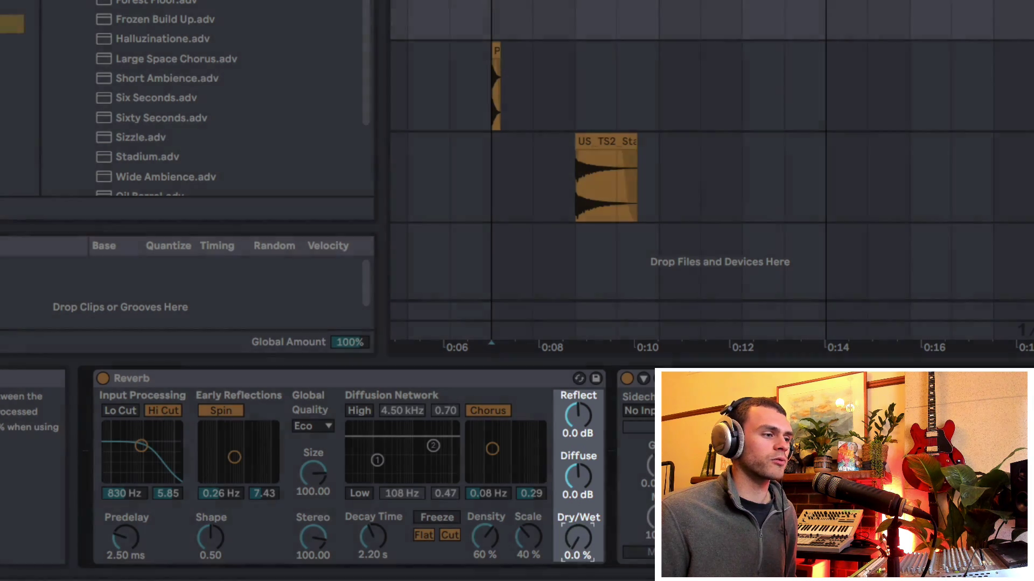
pyautogui.moveTo(581, 537); pyautogui.dragTo(579, 476)
pyautogui.scroll(-5, 581, 535)
pyautogui.moveTo(581, 420); pyautogui.dragTo(580, 452)
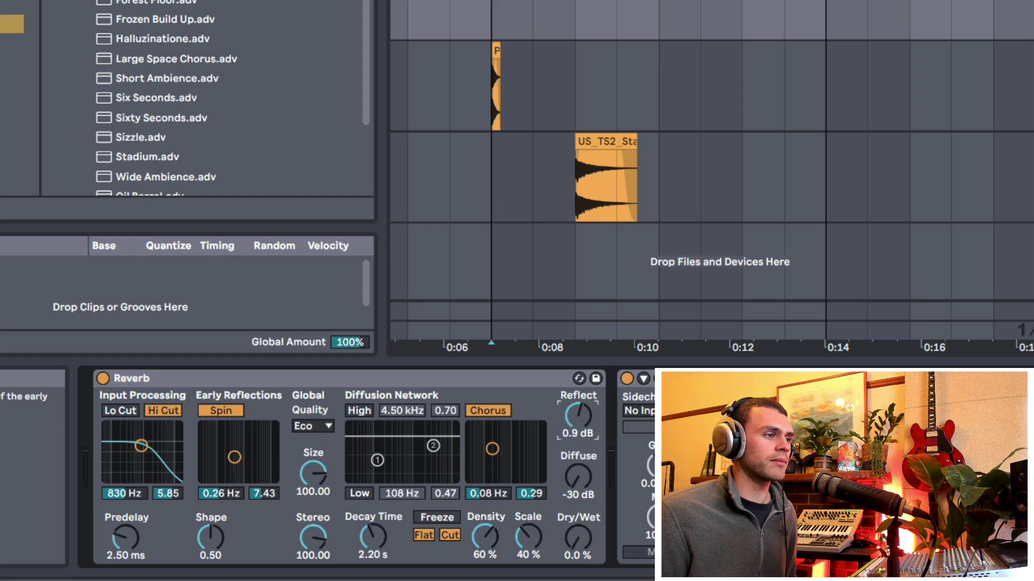
# - Reload the default Reverb preset by hot-swapping it, and deactivate and collapse the FabFilter Pro-Q 3 beside it
pyautogui.click(579, 378)
pyautogui.press('Return')
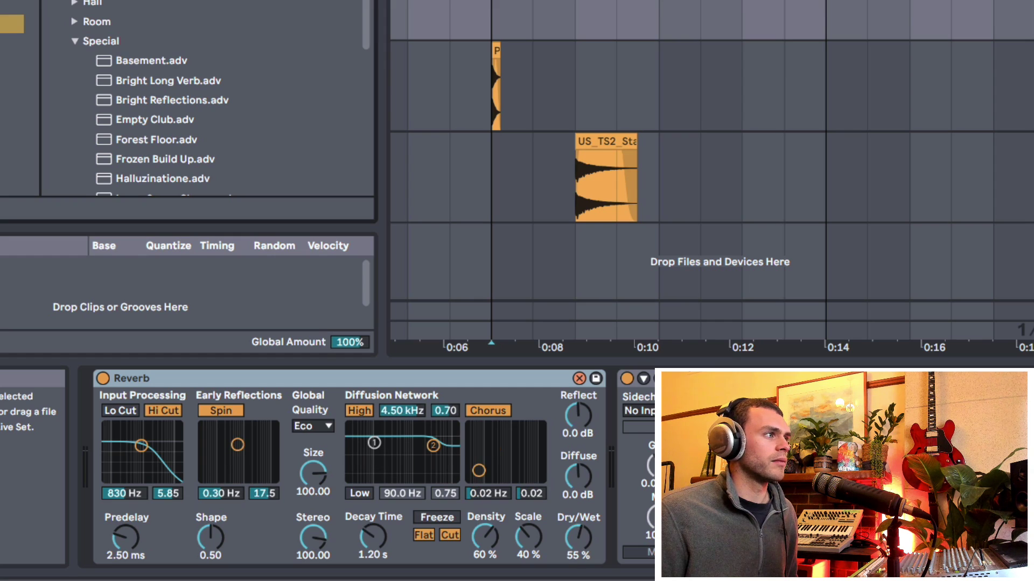
pyautogui.press('Escape')
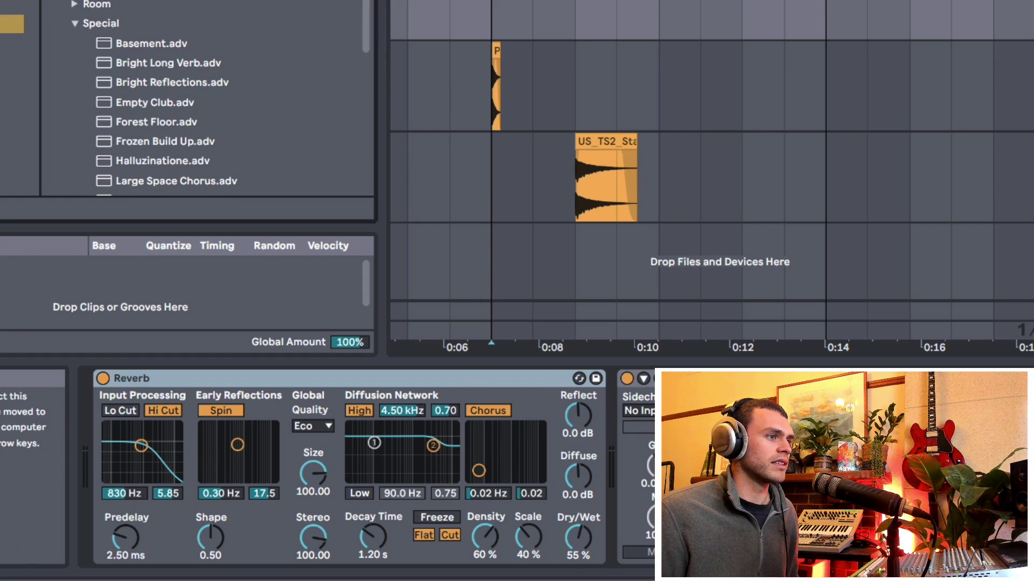
pyautogui.click(666, 378)
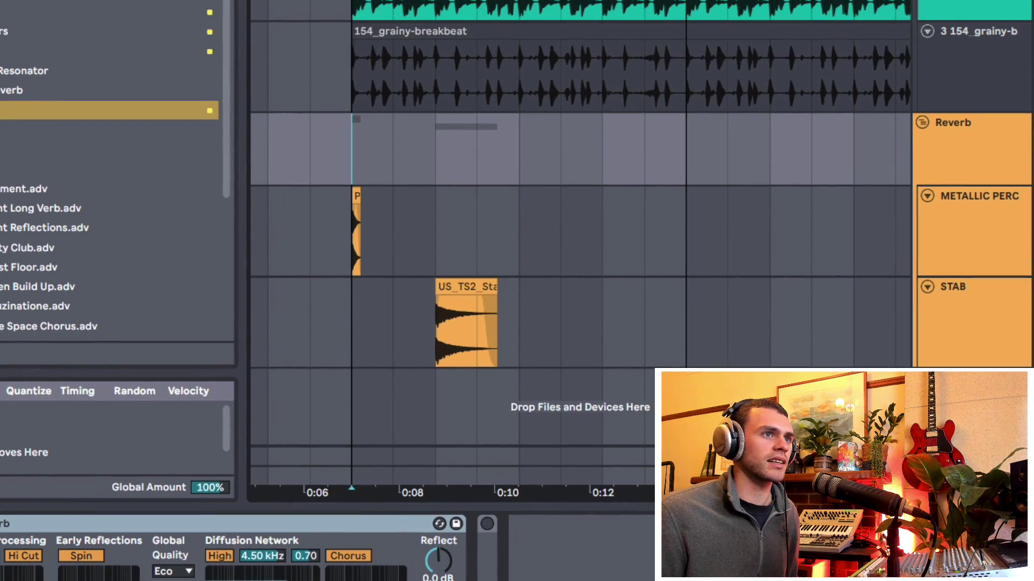
# - Play back the metallic percussion and the stab clip to hear each through the Reverb
pyautogui.press('space')
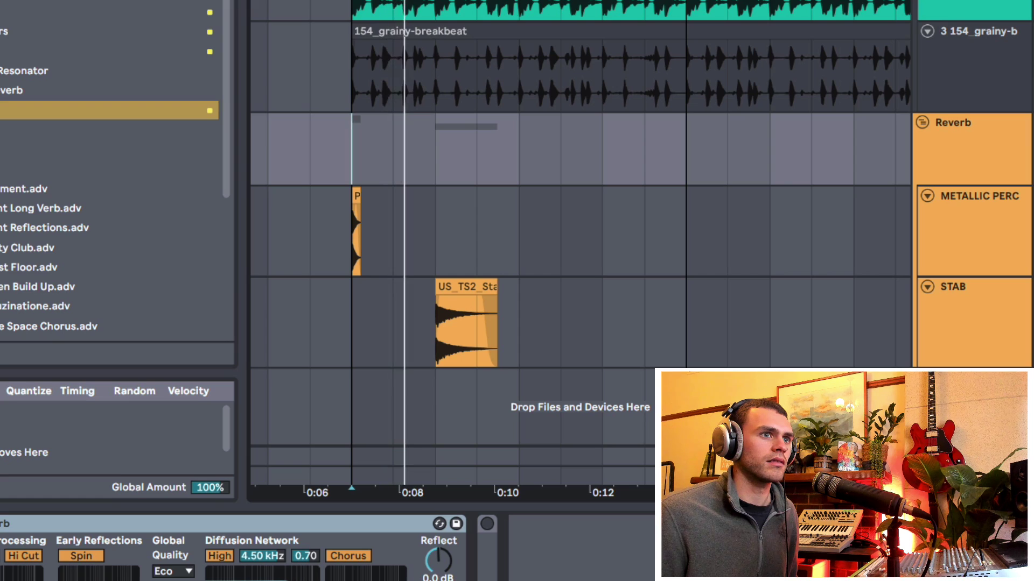
pyautogui.press('space')
pyautogui.click(435, 150)
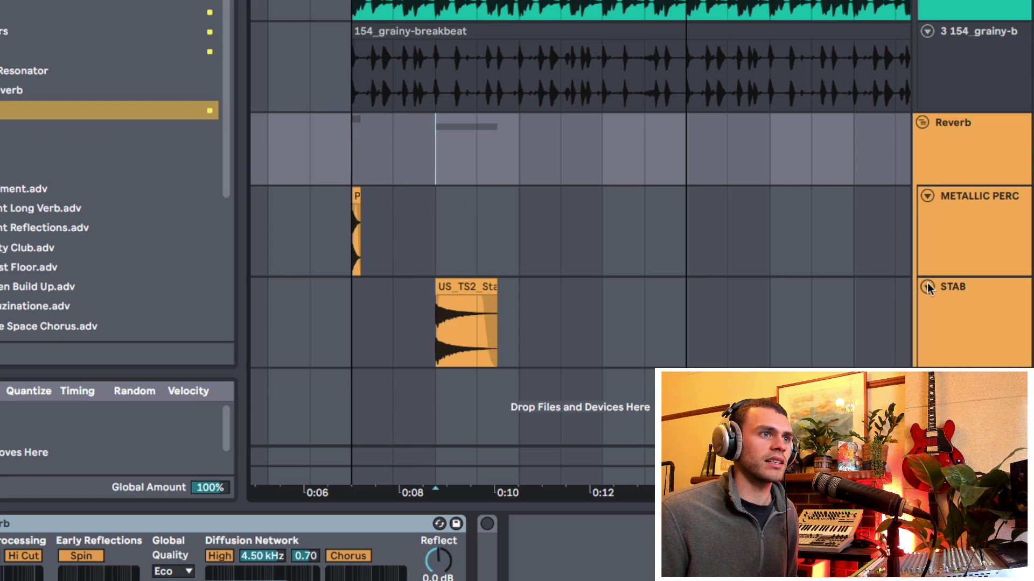
pyautogui.click(964, 308)
pyautogui.press('space')
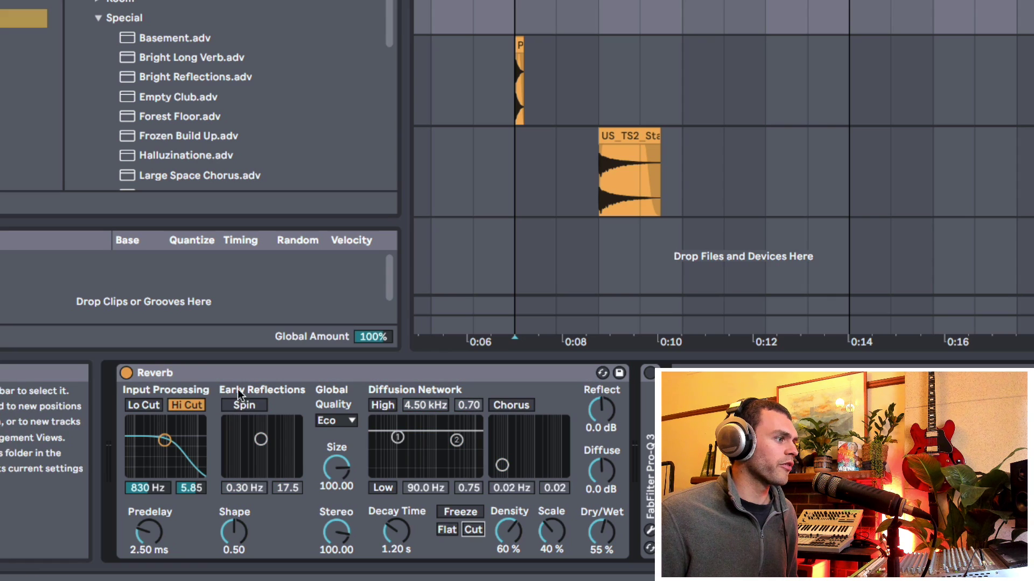
# - Switch off the Reverb's Spin, High, Chorus, Flat and Cut options, and enable Lo Cut with the input filter at 1.24 kHz and 6.70
pyautogui.click(205, 368)
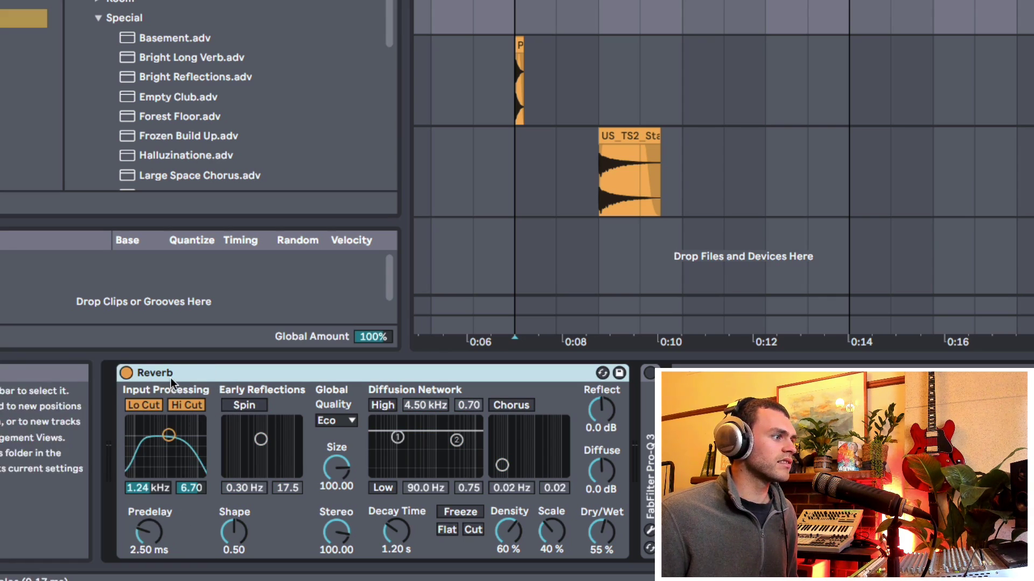
pyautogui.click(147, 401)
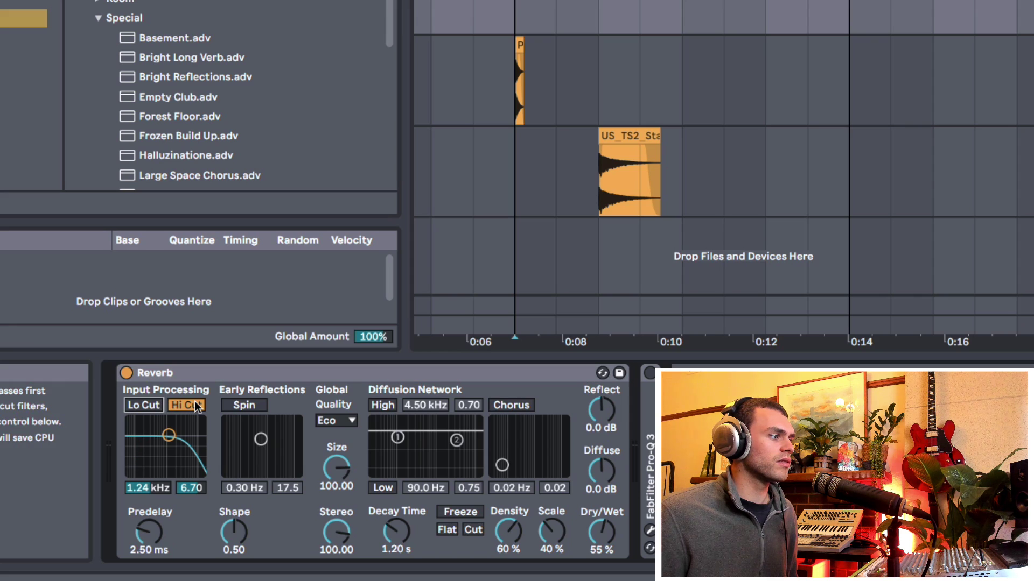
pyautogui.click(154, 410)
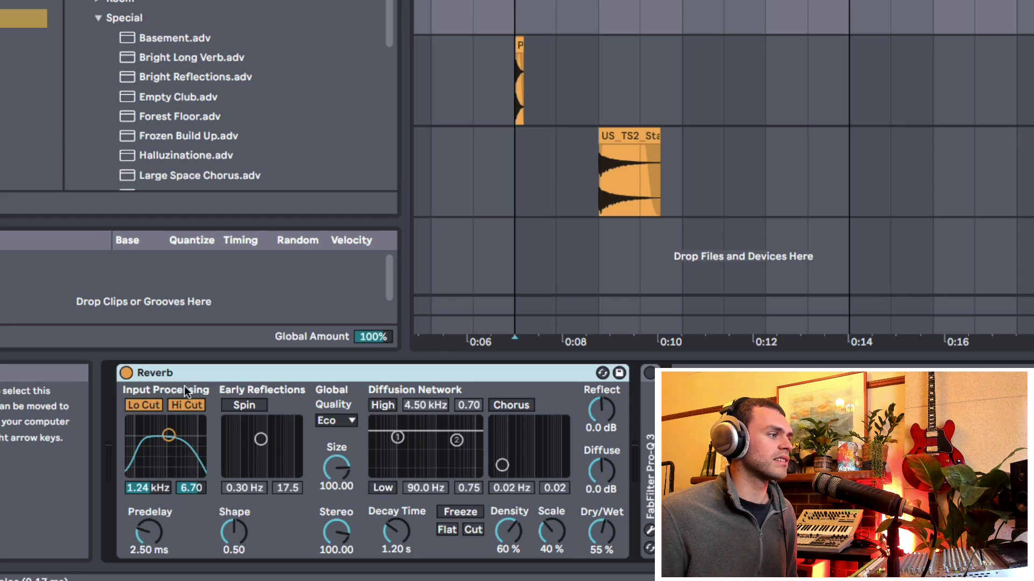
# - Set the Reverb's input filter to 2.77 kHz with a bandwidth of 9.00, keeping both Lo Cut and Hi Cut enabled
pyautogui.moveTo(168, 435); pyautogui.dragTo(171, 436)
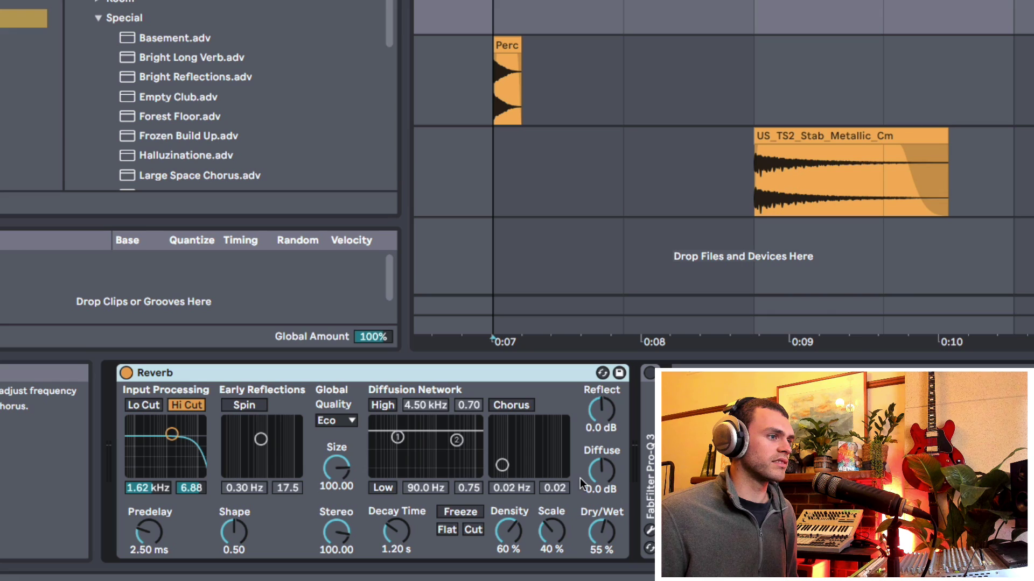
pyautogui.click(154, 405)
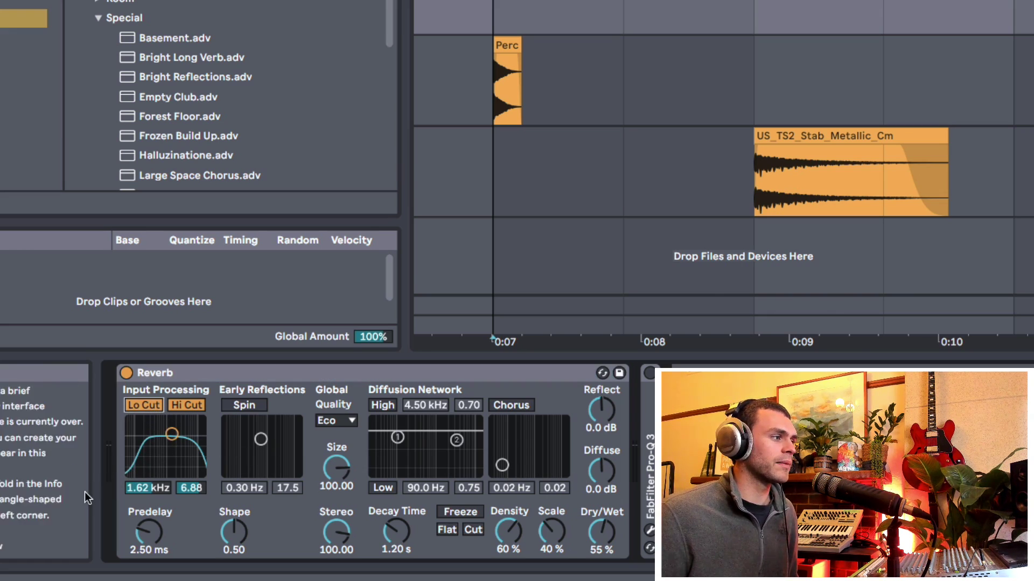
pyautogui.moveTo(173, 434); pyautogui.dragTo(181, 441)
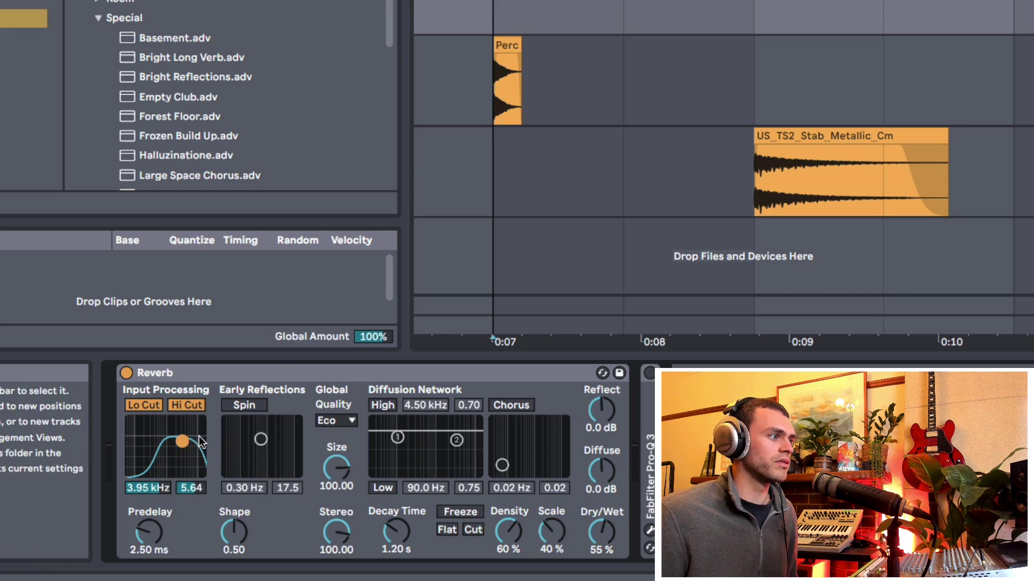
pyautogui.moveTo(183, 440); pyautogui.dragTo(181, 434)
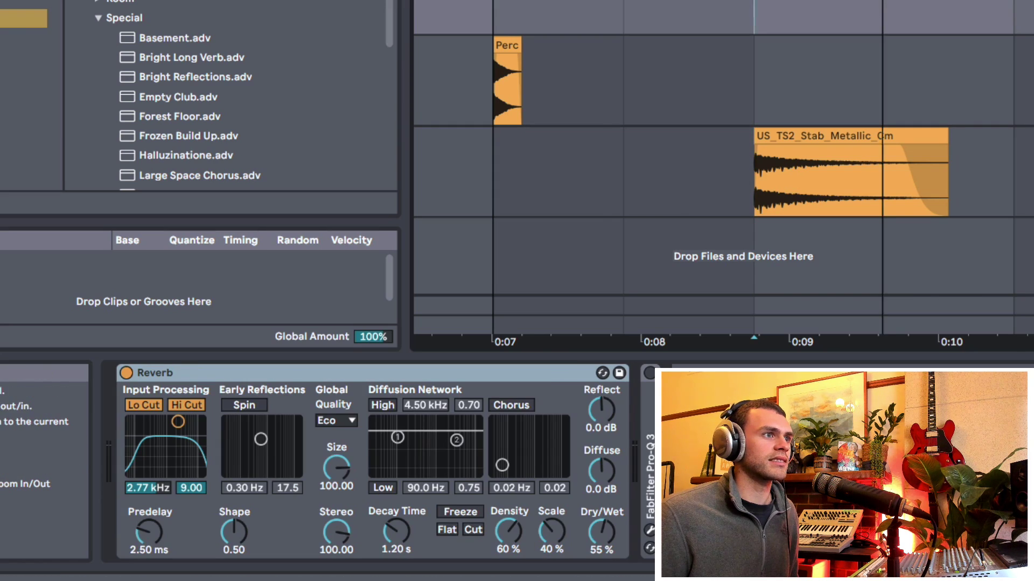
pyautogui.scroll(3, 721, 172)
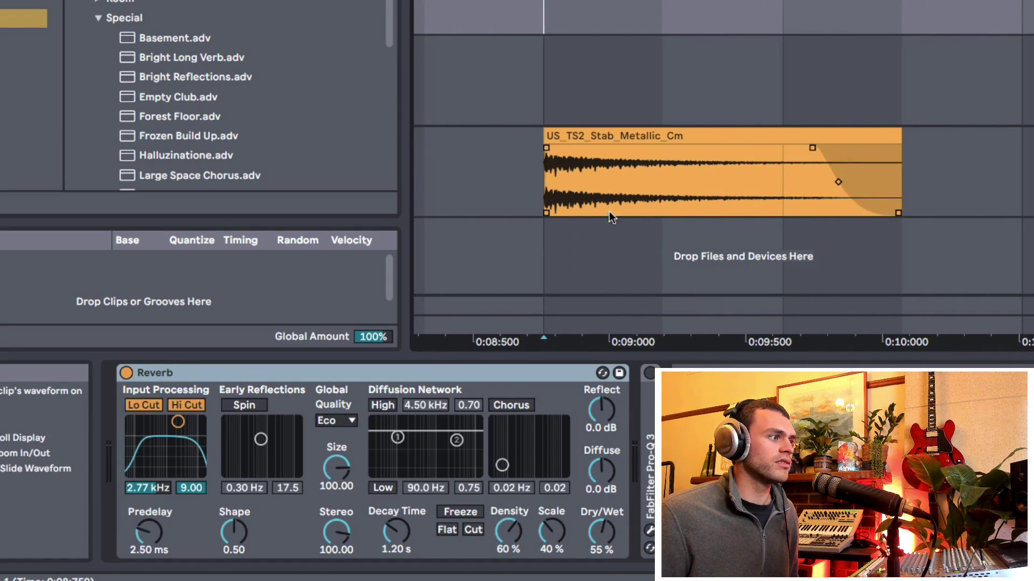
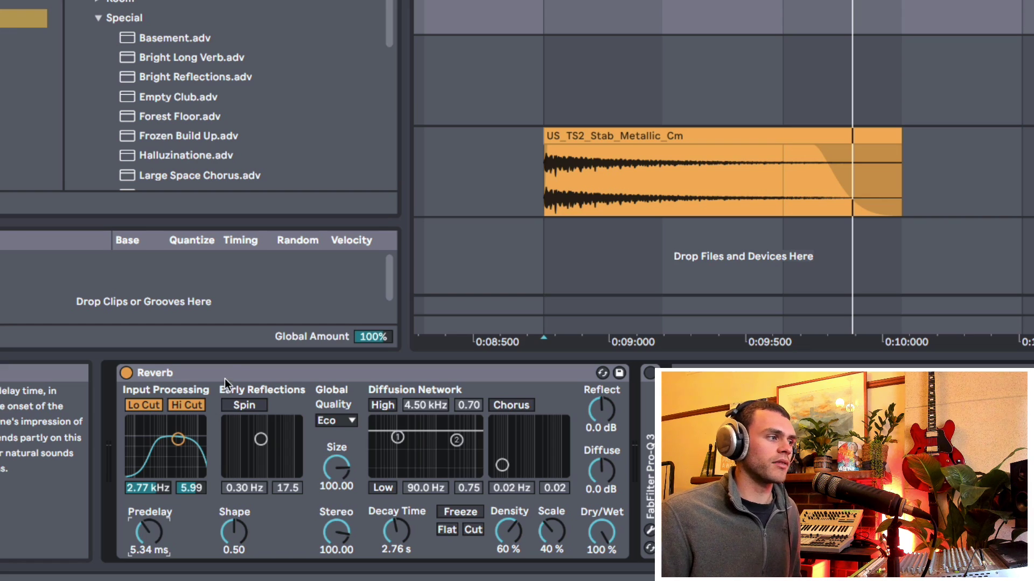
# - Raise the Reverb's Predelay to 18.3 ms
pyautogui.click(231, 373)
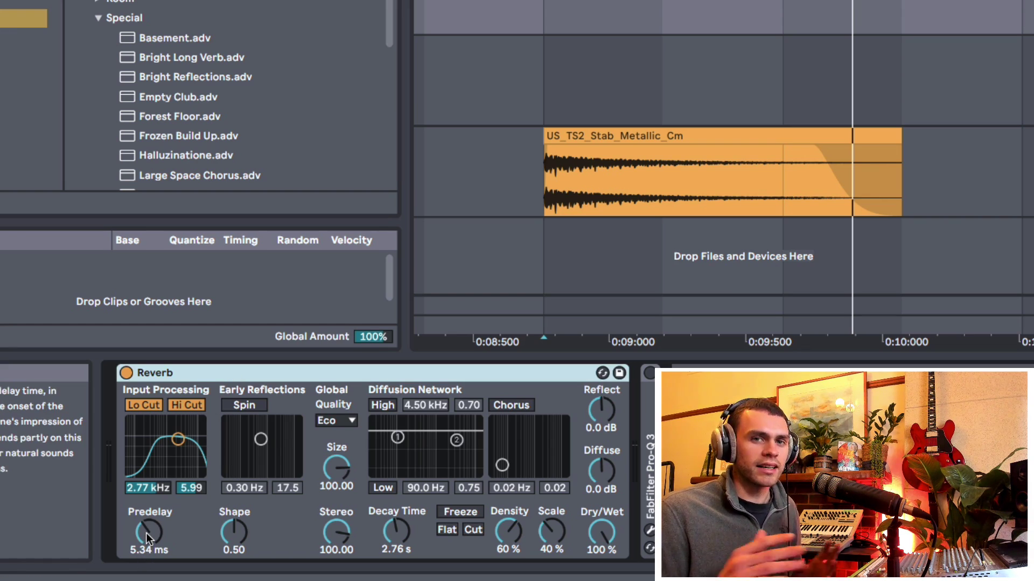
pyautogui.moveTo(146, 533); pyautogui.dragTo(146, 517)
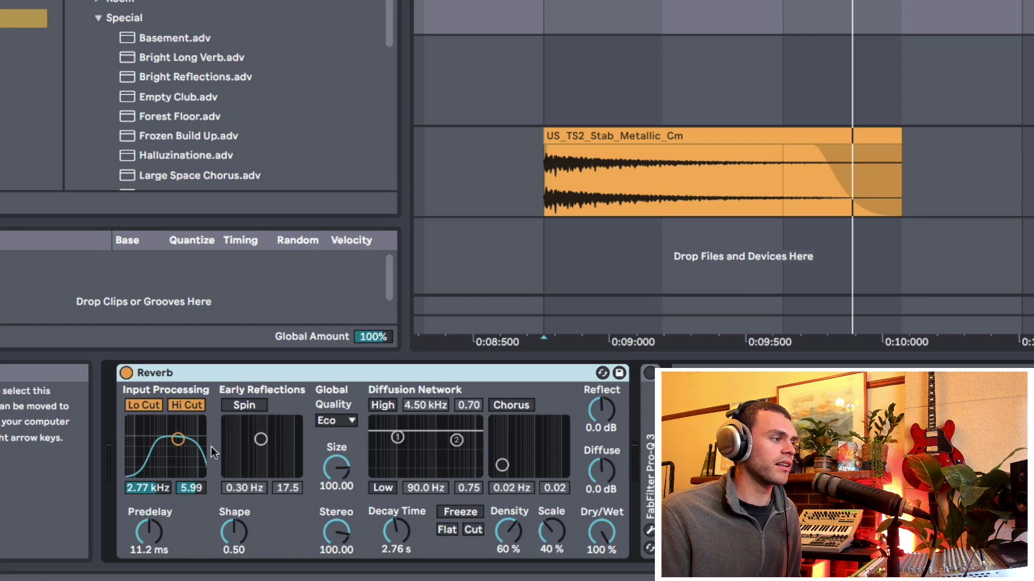
pyautogui.moveTo(153, 531); pyautogui.dragTo(154, 524)
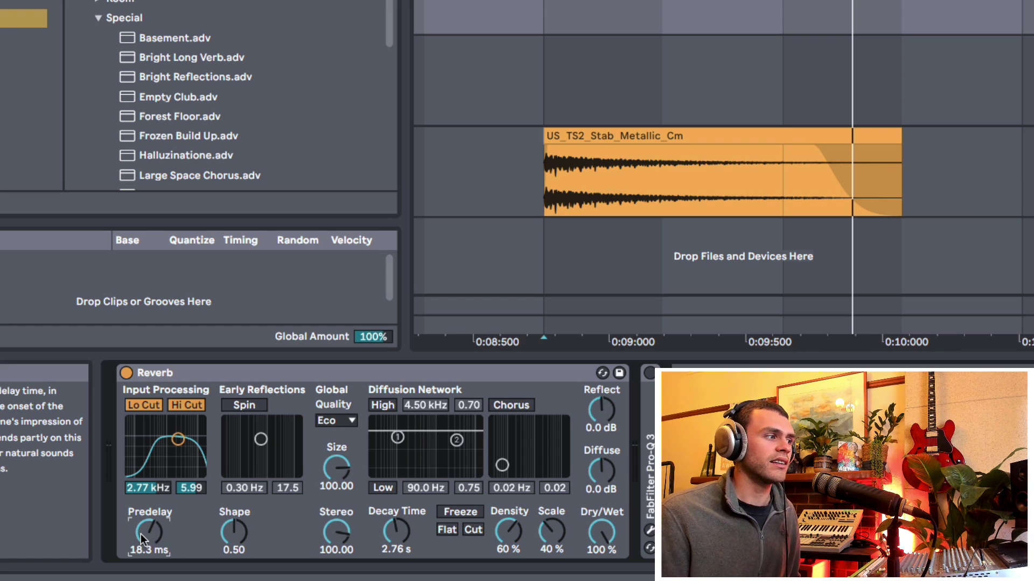
pyautogui.click(288, 371)
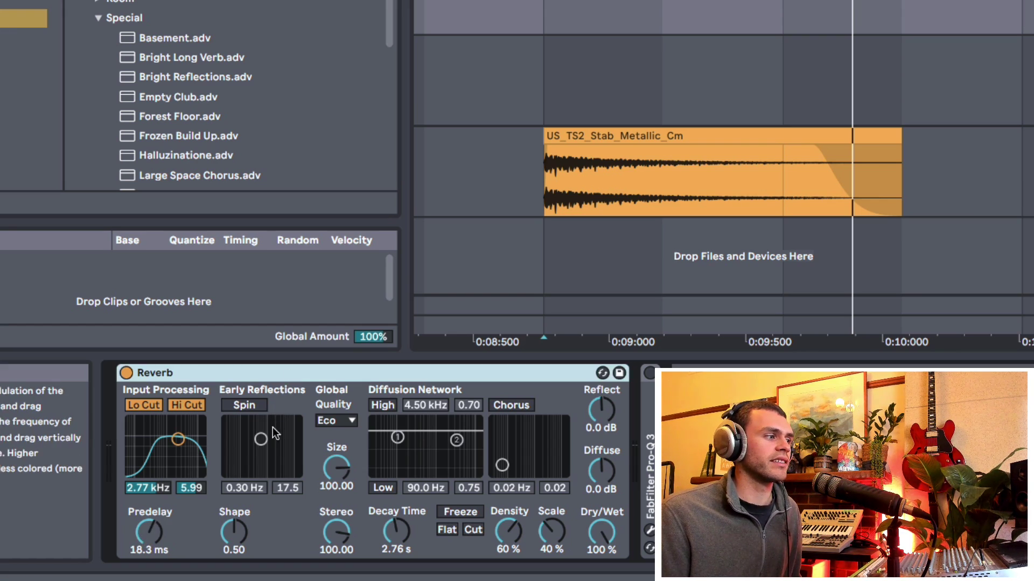
# - Place the playback start at the metallic percussion clip and set the Reverb's Predelay to 250 ms and Dry/Wet to 52%
pyautogui.moveTo(820, 4); pyautogui.dragTo(935, 0)
pyautogui.click(585, 107)
pyautogui.moveTo(614, 1); pyautogui.dragTo(615, 43)
pyautogui.click(1028, 17)
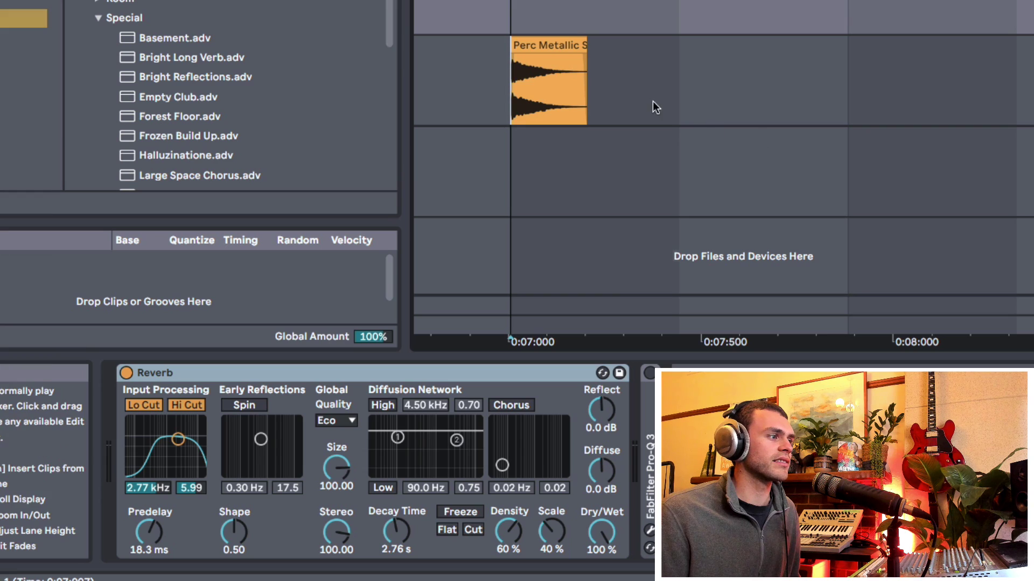
pyautogui.moveTo(154, 538); pyautogui.dragTo(153, 500)
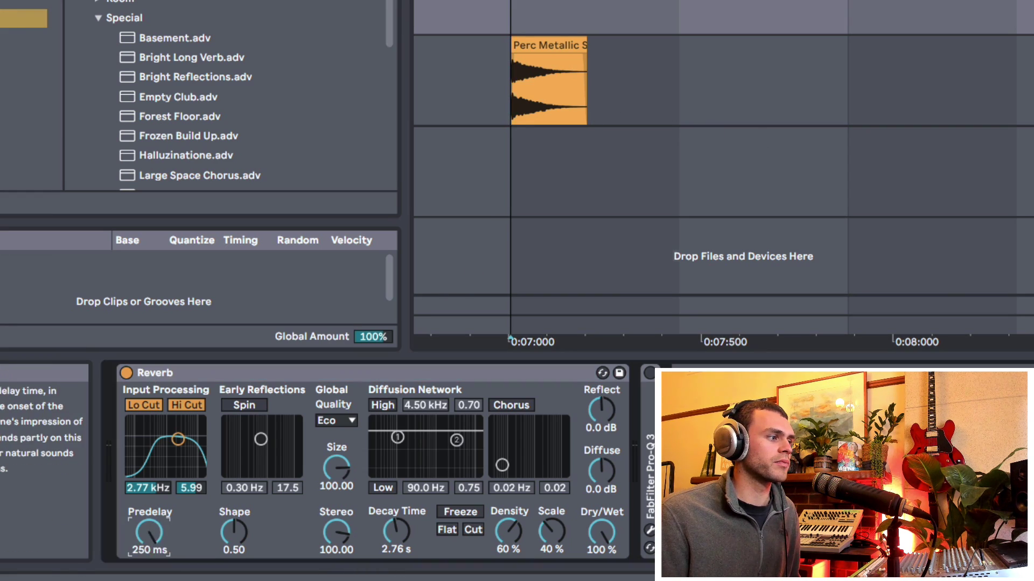
pyautogui.moveTo(150, 532); pyautogui.dragTo(149, 516)
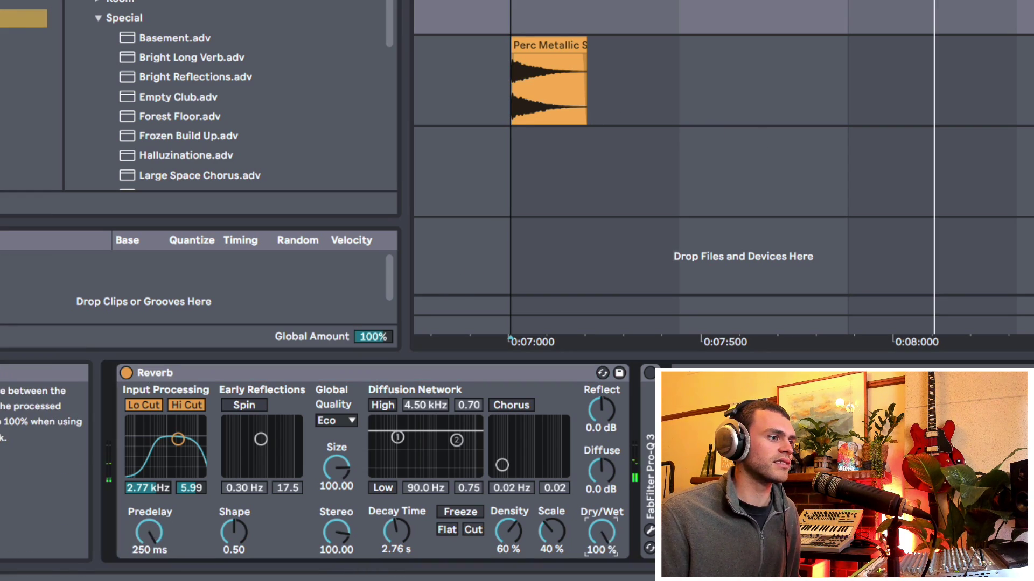
pyautogui.moveTo(601, 532)
pyautogui.mouseDown()
pyautogui.moveTo(601, 577)
pyautogui.moveTo(601, 530)
pyautogui.mouseUp()
# - Play back the metallic percussion repeatedly to hear the long Predelay against the dry hit
pyautogui.press('space')
pyautogui.press('space')
pyautogui.moveTo(715, 11); pyautogui.dragTo(752, 0)
pyautogui.press('space')
pyautogui.press('space')
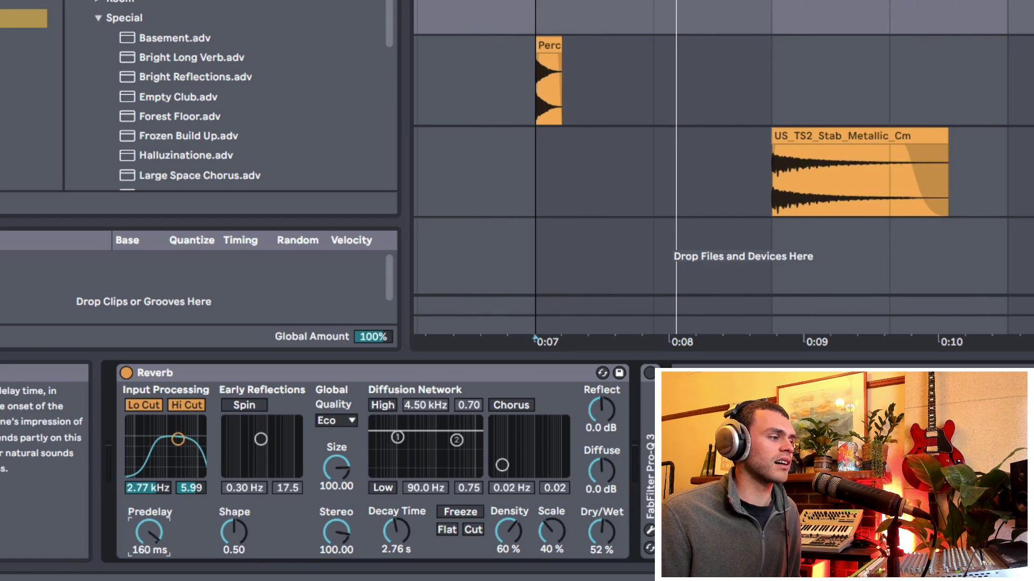
# - Set the Predelay to 33.1 ms and the input filter to 1.24 kHz and 4.04, and play the percussion
pyautogui.moveTo(149, 533); pyautogui.dragTo(149, 543)
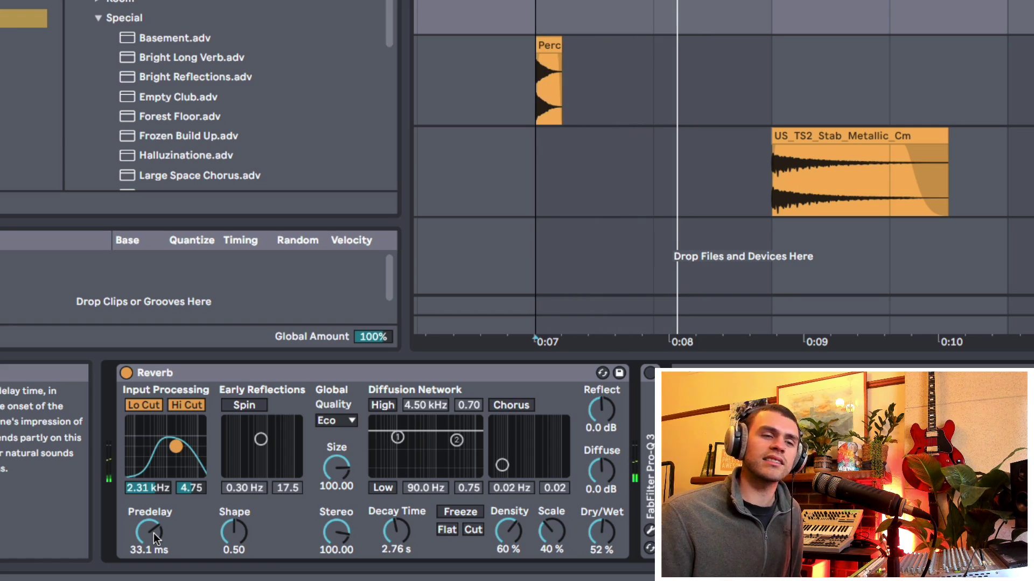
pyautogui.moveTo(170, 470)
pyautogui.mouseDown()
pyautogui.moveTo(162, 470)
pyautogui.moveTo(168, 451)
pyautogui.mouseUp()
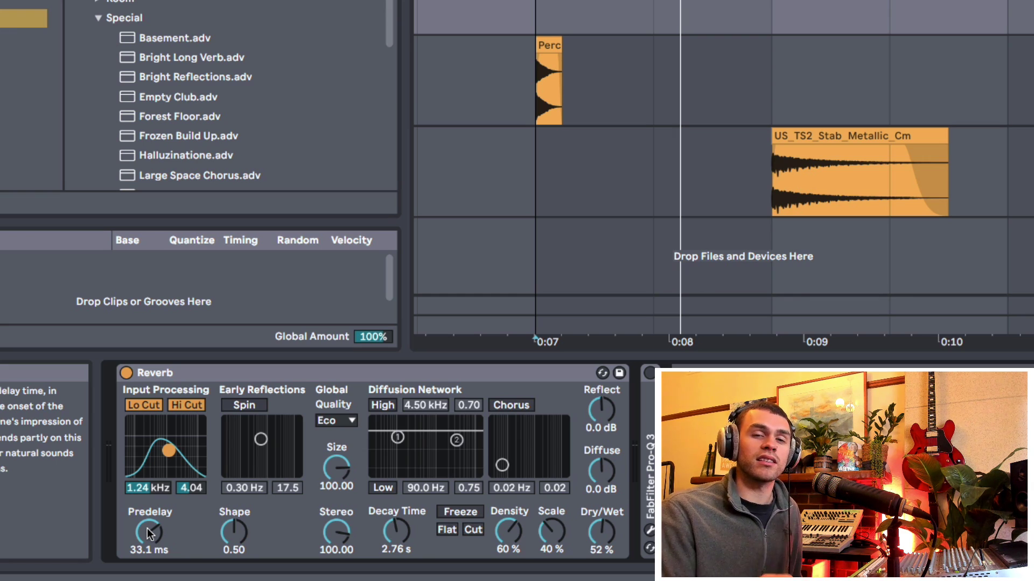
pyautogui.press('space')
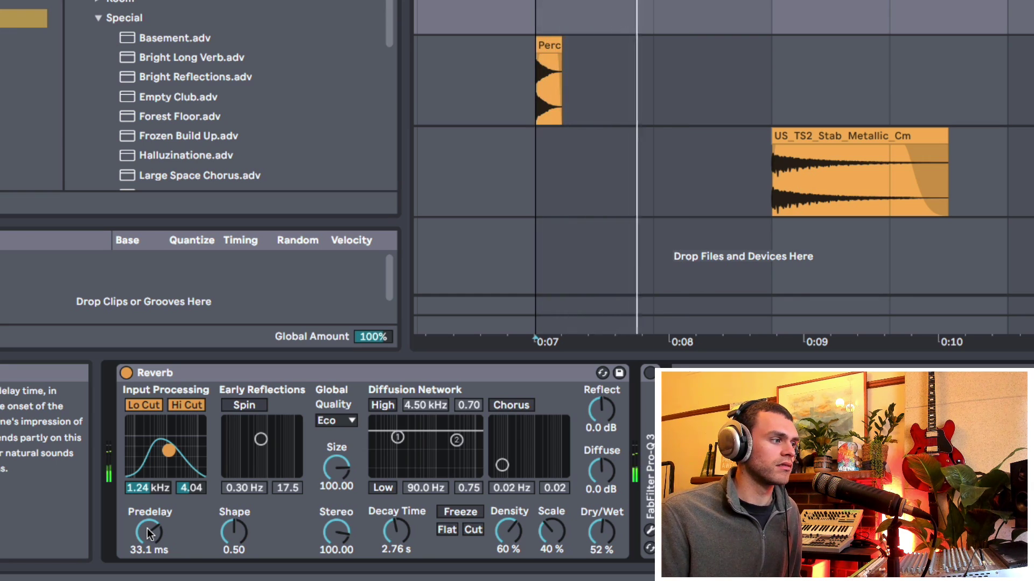
# - Play the percussion with the Predelay at 0.50 ms for comparison, and settle the Predelay on 31.5 ms
pyautogui.moveTo(149, 528); pyautogui.dragTo(153, 531)
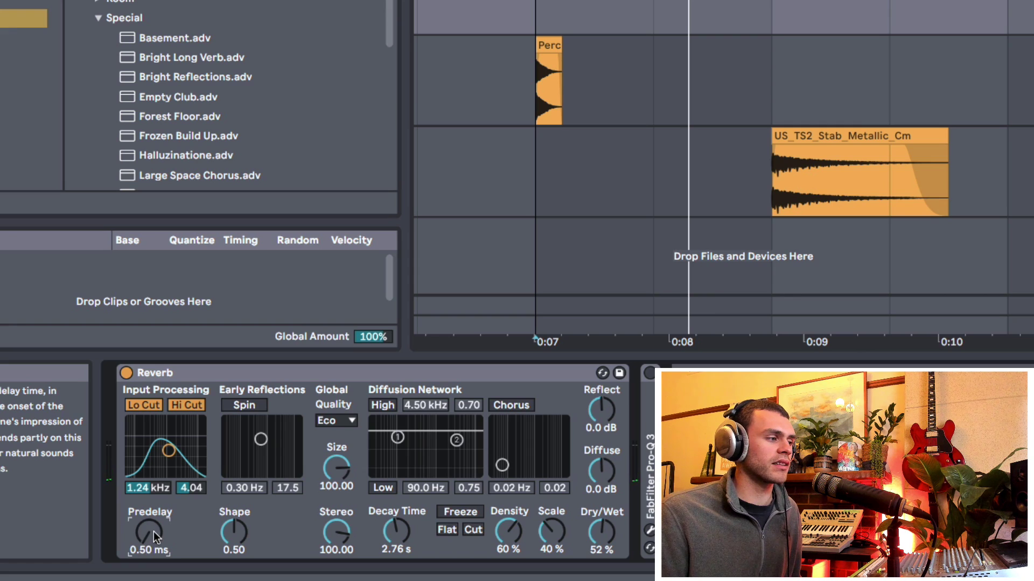
pyautogui.press('space')
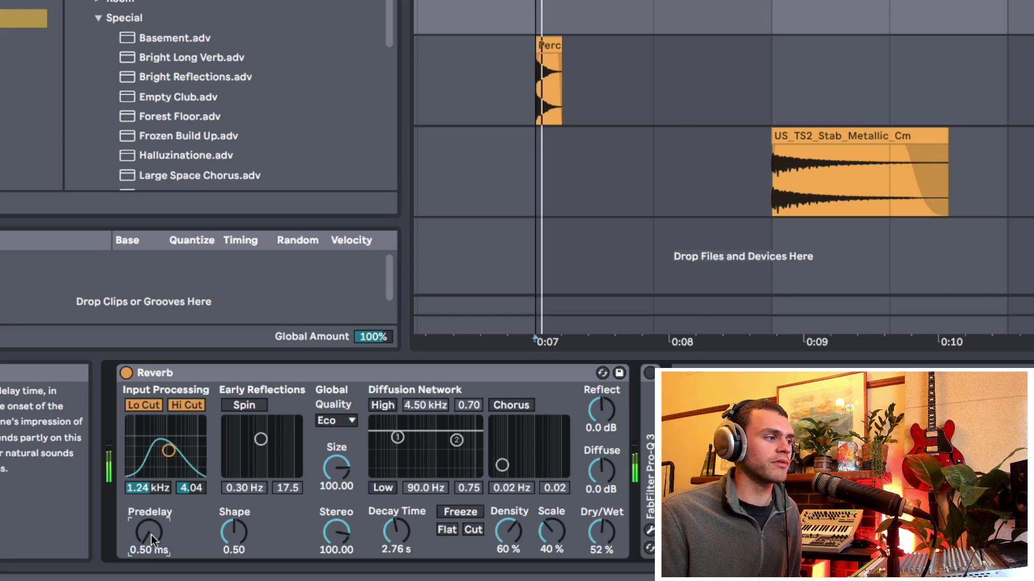
pyautogui.press('space')
pyautogui.press('space')
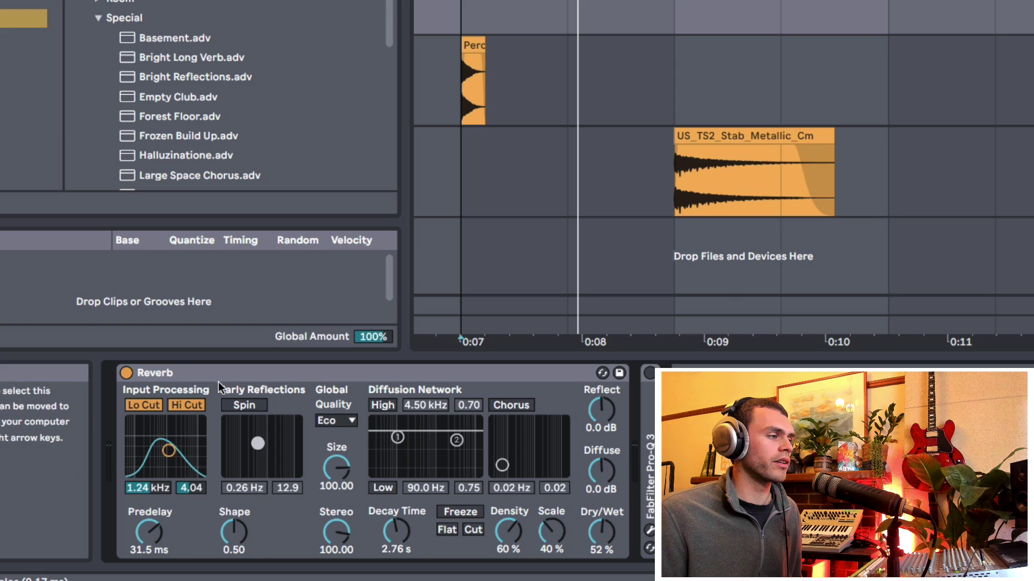
# - Switch on the early reflections' Spin, set its modulation to 0.28 Hz and 24.0, and switch Spin off again
pyautogui.click(263, 406)
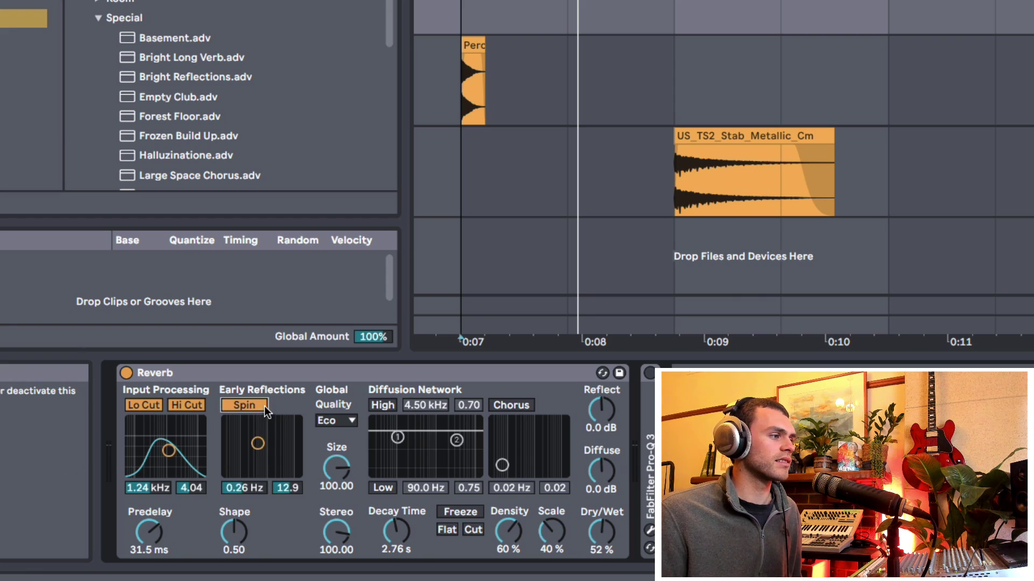
pyautogui.moveTo(258, 442)
pyautogui.mouseDown()
pyautogui.moveTo(266, 434)
pyautogui.moveTo(240, 453)
pyautogui.moveTo(259, 434)
pyautogui.mouseUp()
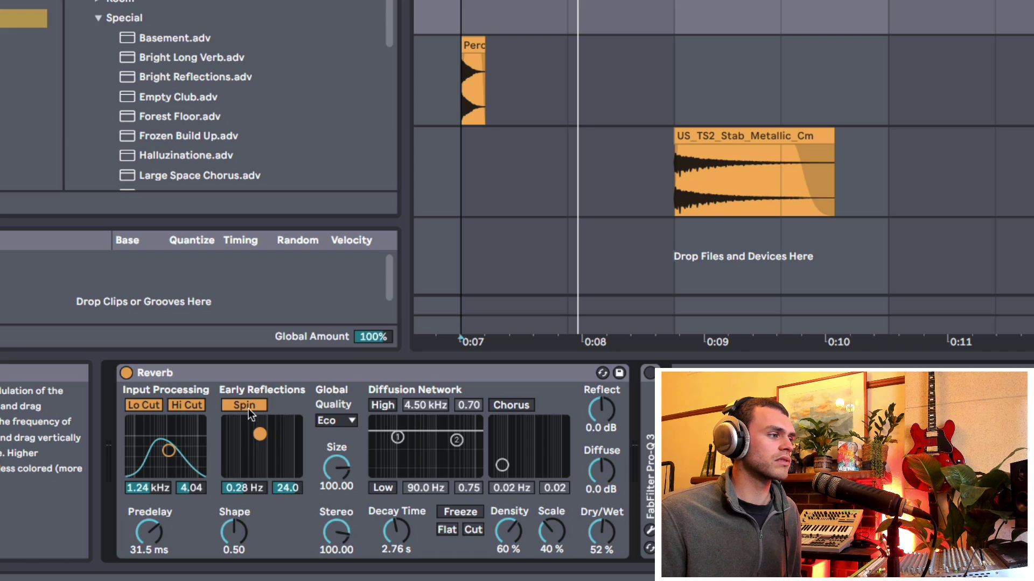
pyautogui.click(250, 402)
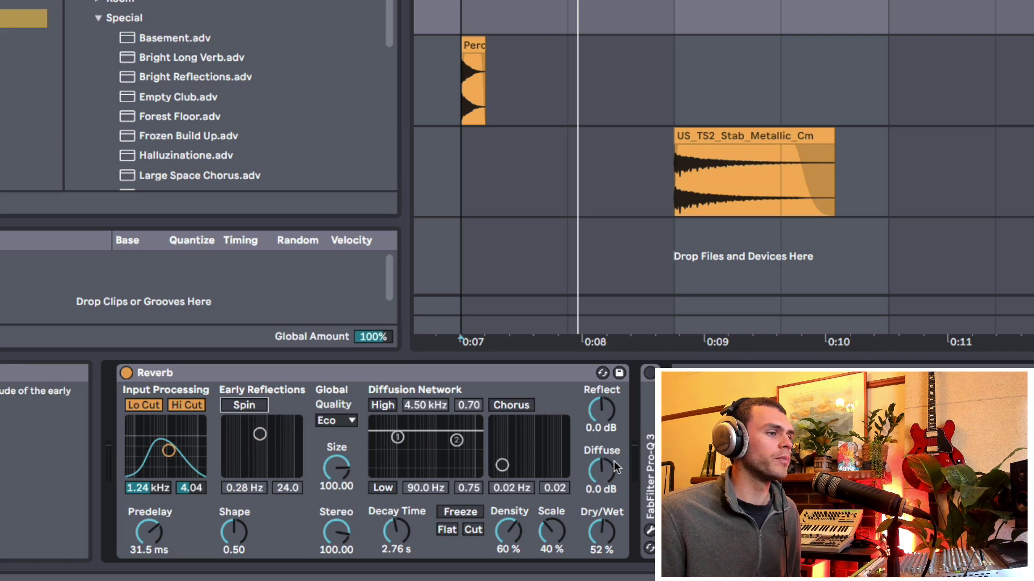
# - Isolate the early reflections with Diffuse at -30 dB, Reflect at 2.6 dB and Dry/Wet at 100%, playing the percussion to hear them
pyautogui.moveTo(599, 473); pyautogui.dragTo(602, 478)
pyautogui.moveTo(593, 413); pyautogui.dragTo(593, 404)
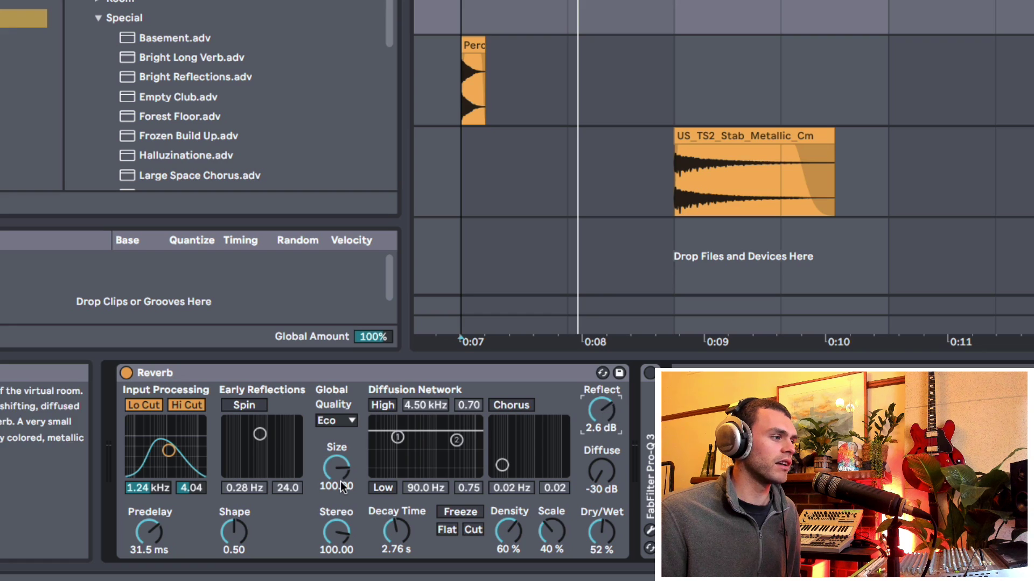
pyautogui.press('space')
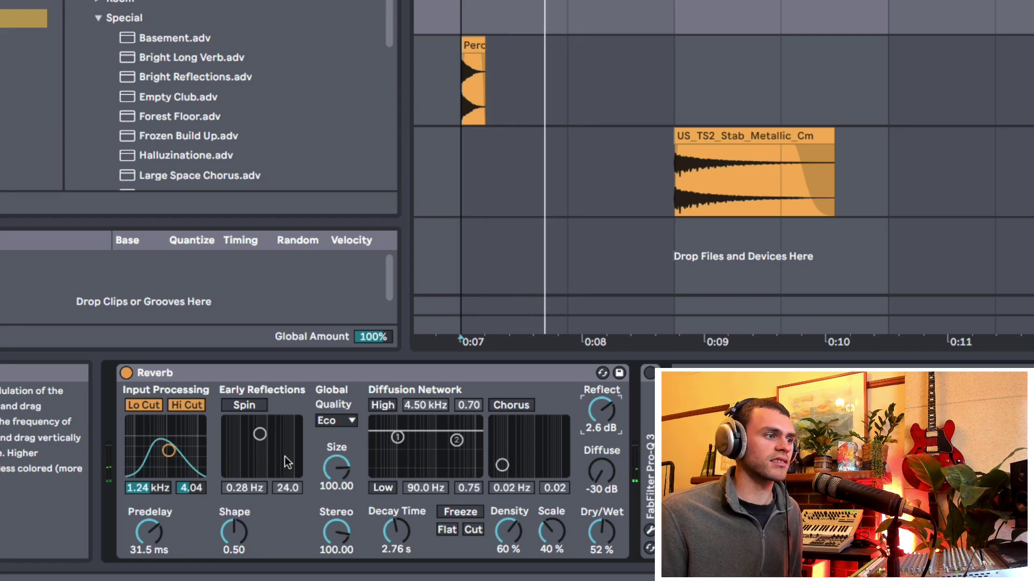
pyautogui.moveTo(606, 538); pyautogui.dragTo(606, 506)
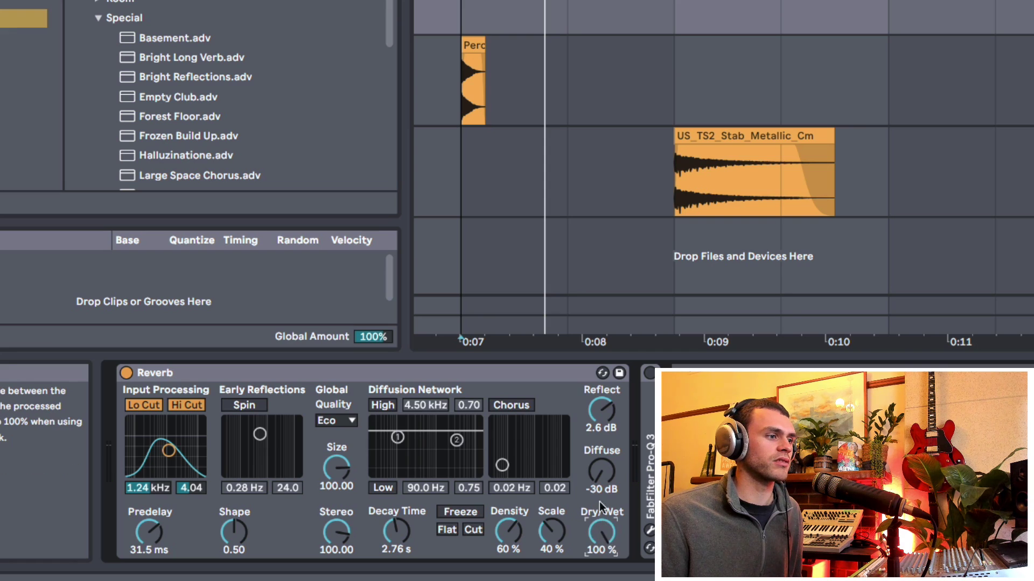
pyautogui.press('space')
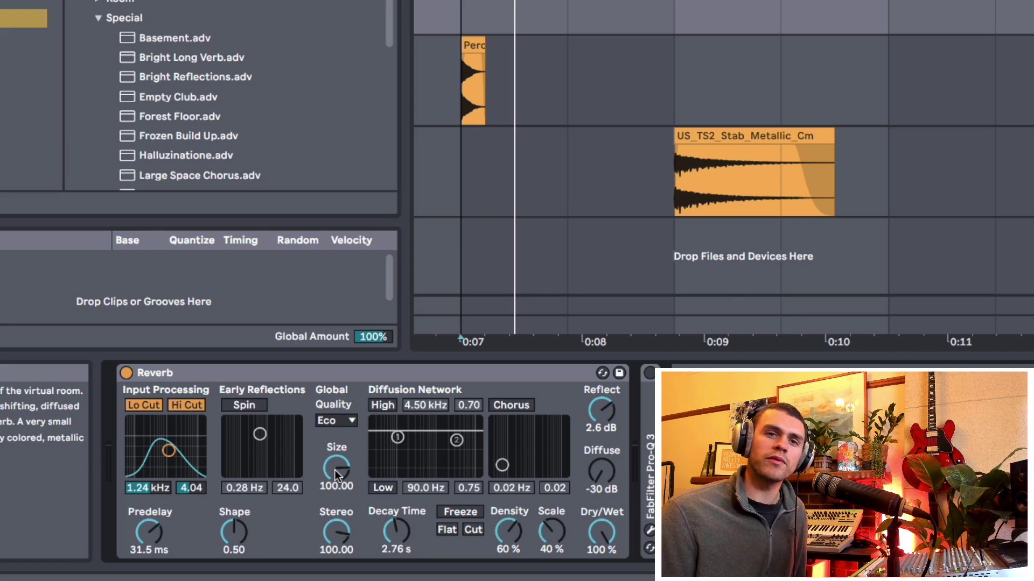
# - Sweep the Reverb's global Size down and back up, ending at 89.94
pyautogui.moveTo(335, 468); pyautogui.dragTo(335, 487)
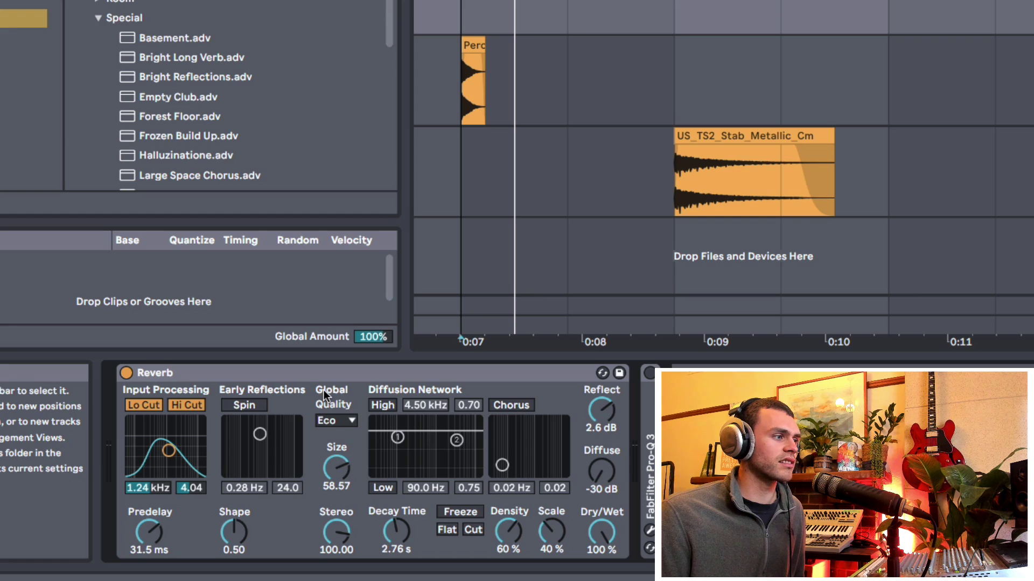
pyautogui.click(343, 457)
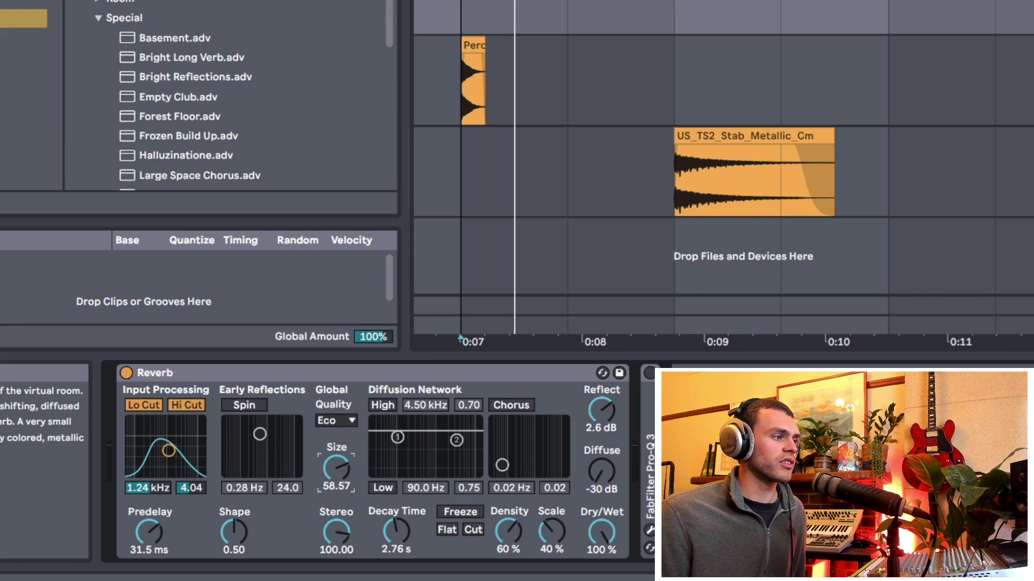
pyautogui.moveTo(336, 467); pyautogui.dragTo(337, 506)
pyautogui.moveTo(336, 468); pyautogui.dragTo(337, 436)
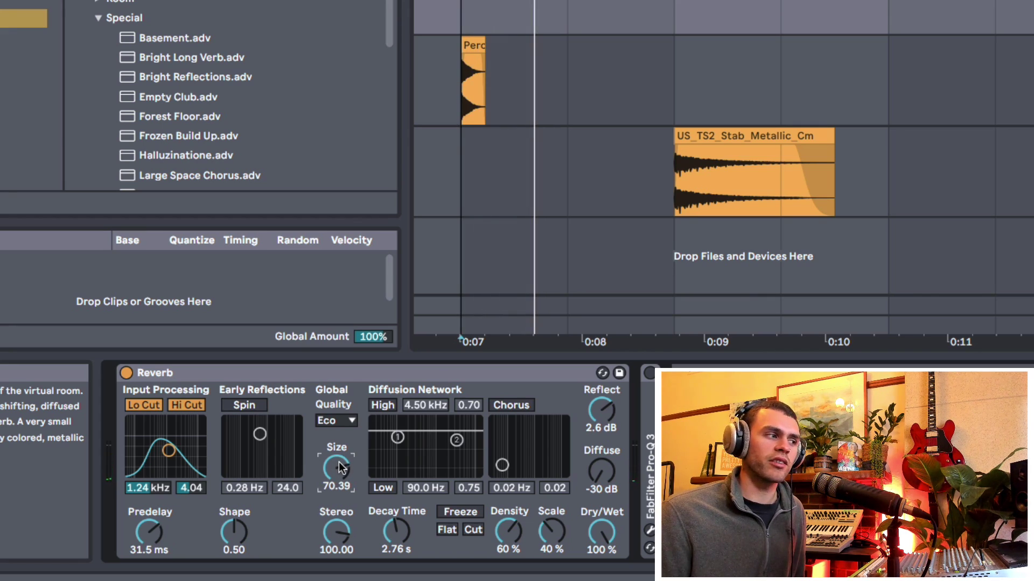
pyautogui.moveTo(338, 462); pyautogui.dragTo(347, 476)
# - Set Diffuse to 0.8 dB, Shape to 0.39 and Size to 3.50, playing the percussion in between
pyautogui.moveTo(232, 530); pyautogui.dragTo(233, 526)
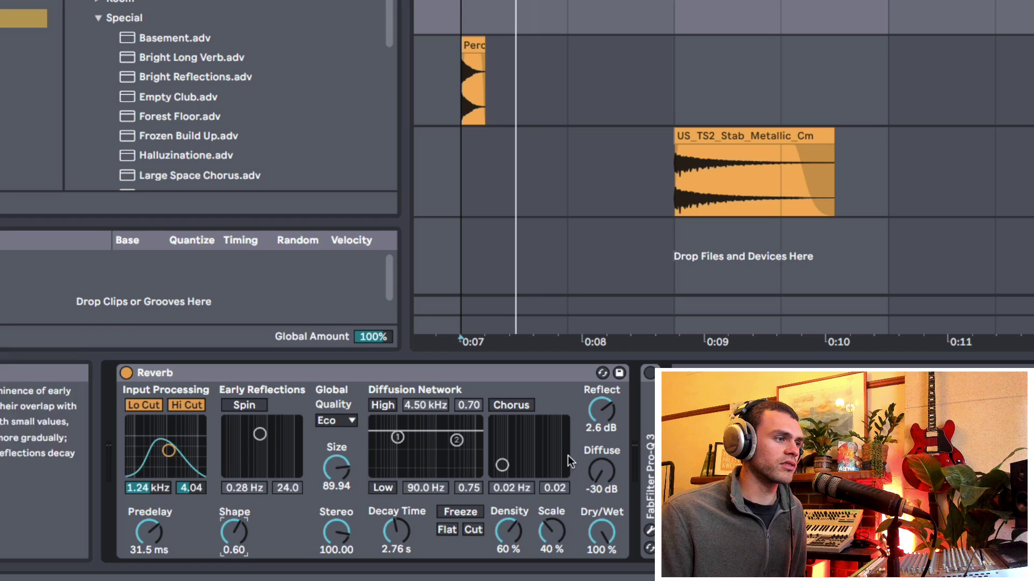
pyautogui.moveTo(606, 470)
pyautogui.mouseDown()
pyautogui.moveTo(606, 434)
pyautogui.moveTo(602, 474)
pyautogui.mouseUp()
pyautogui.press('space')
pyautogui.moveTo(231, 532); pyautogui.dragTo(232, 544)
pyautogui.moveTo(326, 486); pyautogui.dragTo(326, 501)
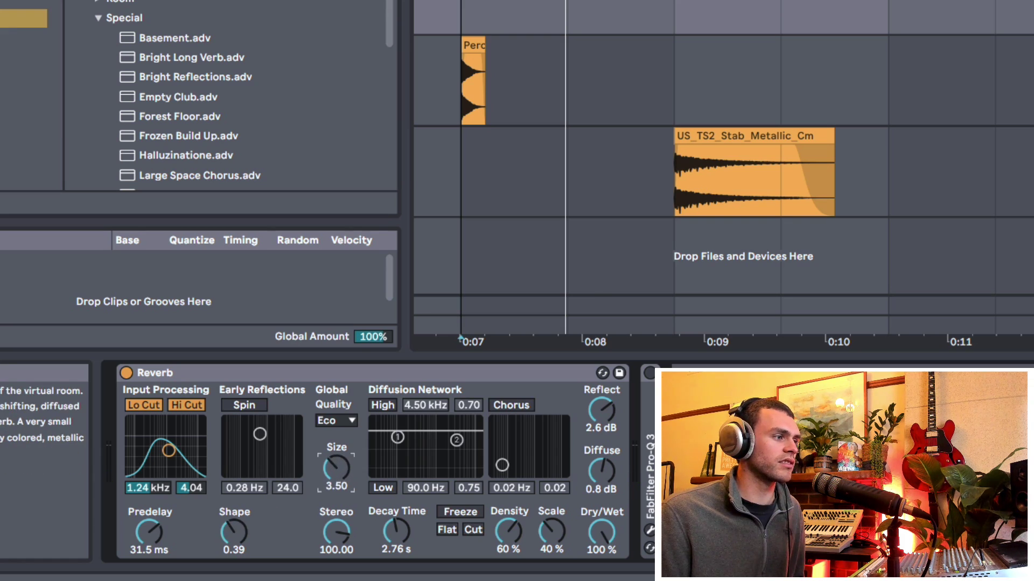
# - Compare the percussion's reverb with the early reflections' Shape at 1.00 and at 0.00
pyautogui.moveTo(234, 532); pyautogui.dragTo(233, 554)
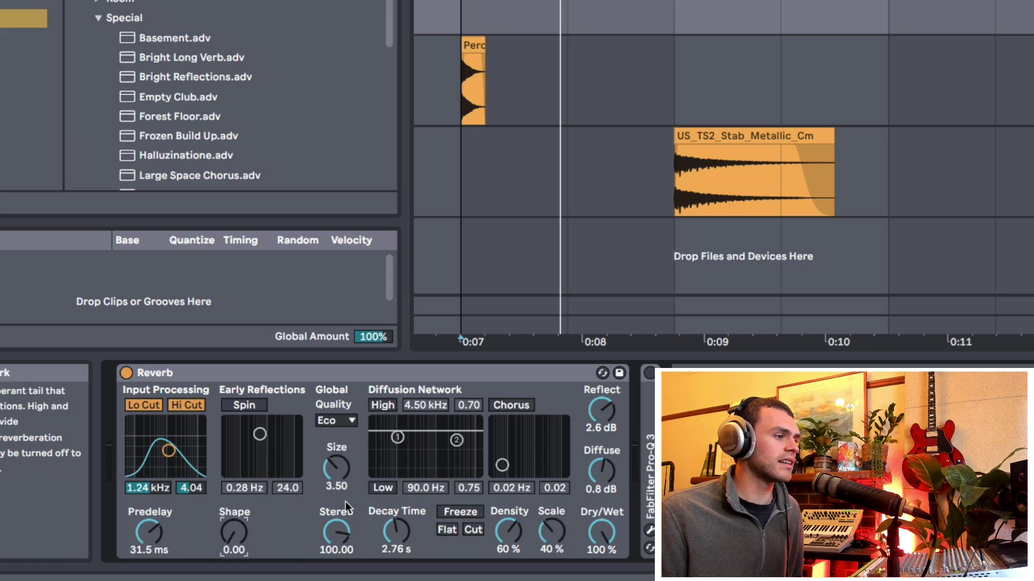
pyautogui.moveTo(239, 537); pyautogui.dragTo(238, 506)
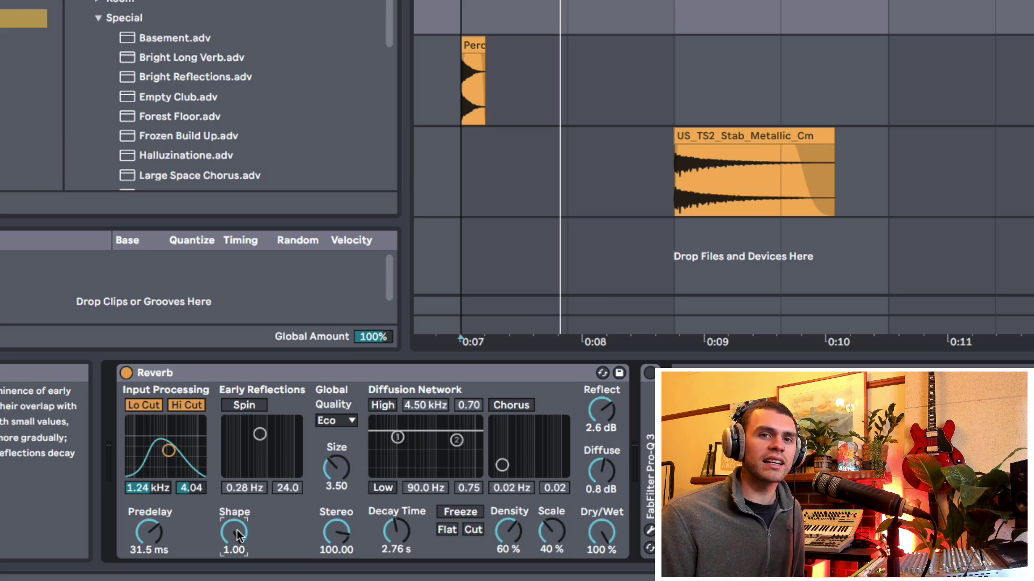
pyautogui.press('space')
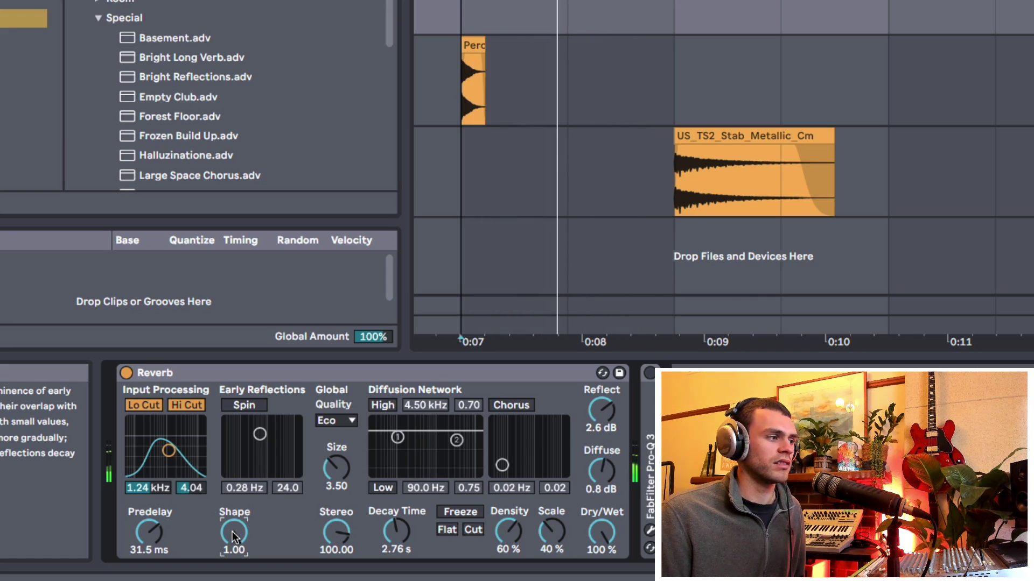
pyautogui.moveTo(232, 531); pyautogui.dragTo(234, 532)
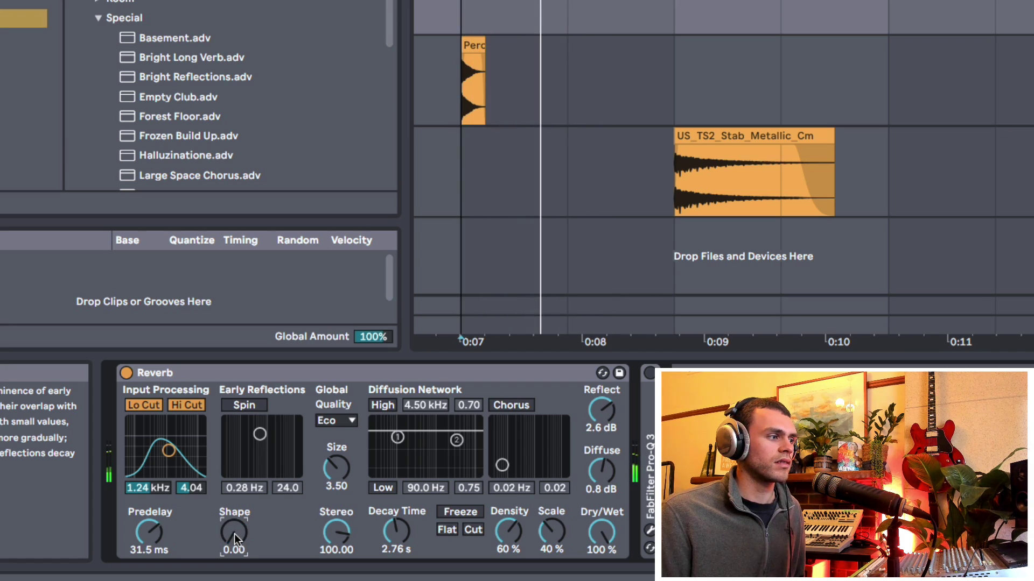
# - Move the Shape to 0.50 and lower it in stages to 0.14
pyautogui.moveTo(234, 534)
pyautogui.mouseDown()
pyautogui.moveTo(238, 524)
pyautogui.moveTo(239, 538)
pyautogui.mouseUp()
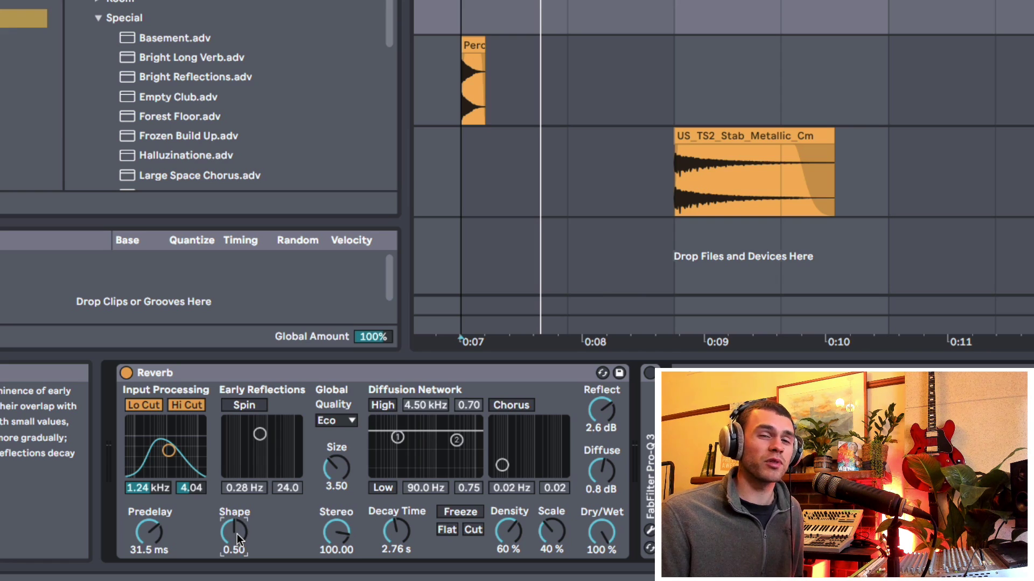
pyautogui.moveTo(236, 534); pyautogui.dragTo(237, 549)
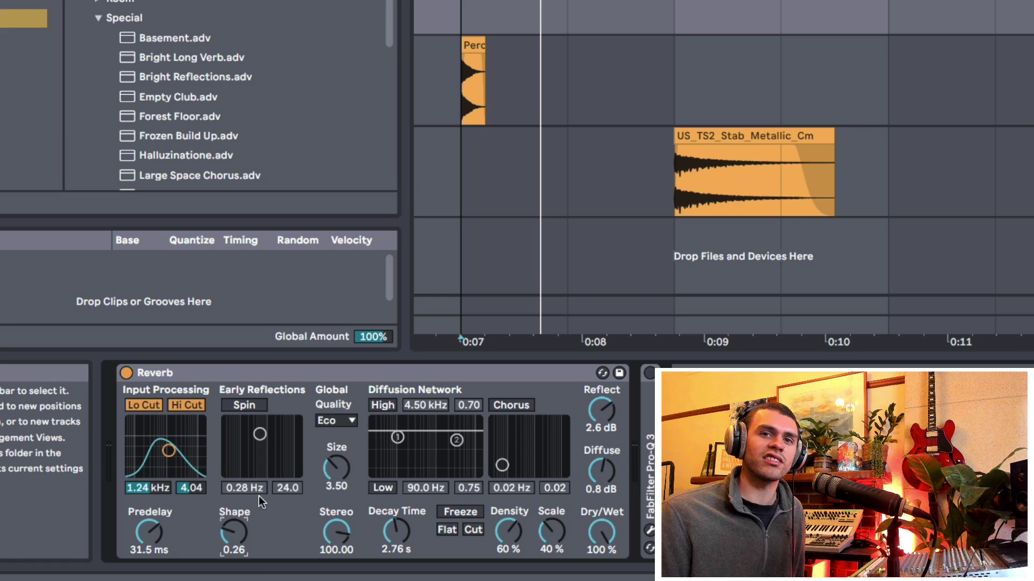
pyautogui.moveTo(243, 532)
pyautogui.mouseDown()
pyautogui.moveTo(243, 511)
pyautogui.moveTo(244, 538)
pyautogui.mouseUp()
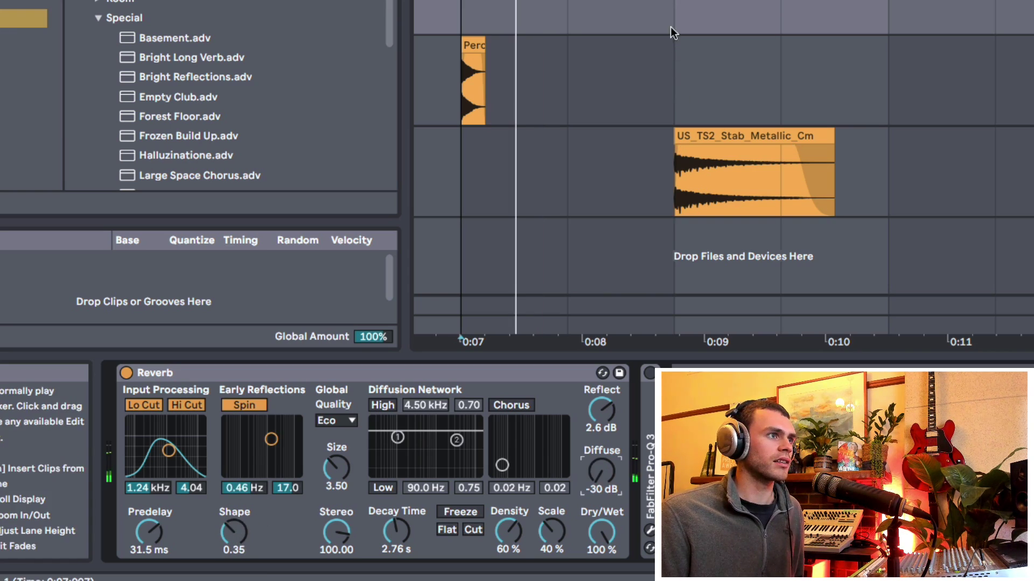
# - Play the metallic stab with Spin on at 0.46 Hz and 17.0, Shape at 0.35, Diffuse at -30 dB and Reflect at 6.0 dB
pyautogui.click(672, 27)
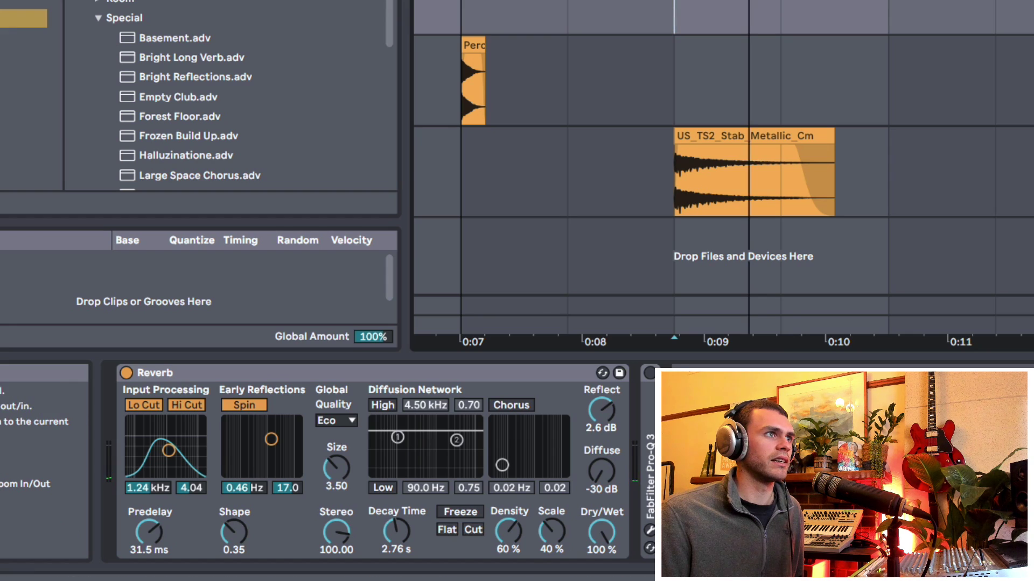
pyautogui.press('space')
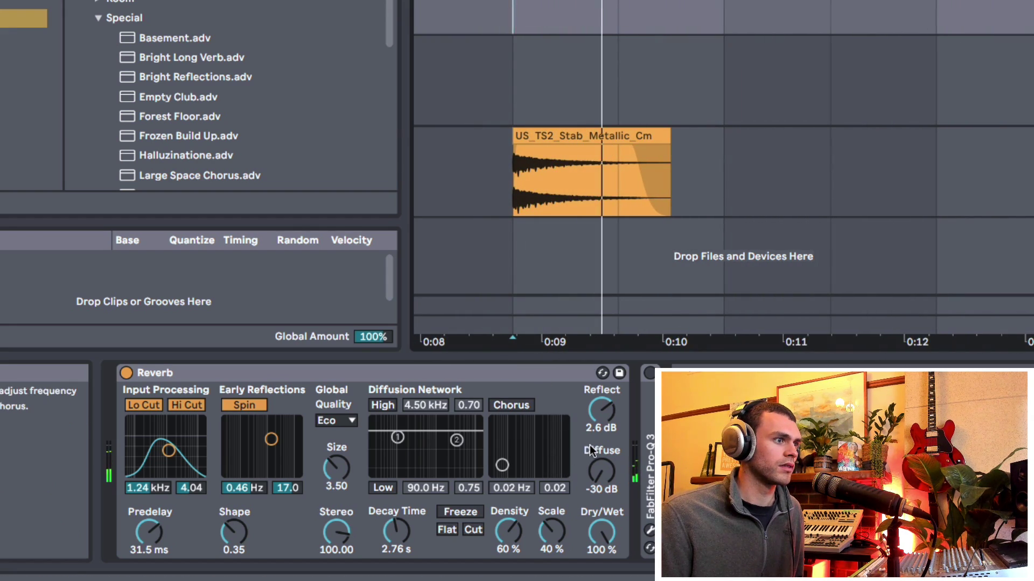
pyautogui.moveTo(603, 409)
pyautogui.mouseDown()
pyautogui.moveTo(596, 394)
pyautogui.moveTo(602, 431)
pyautogui.moveTo(602, 403)
pyautogui.mouseUp()
pyautogui.doubleClick(604, 469)
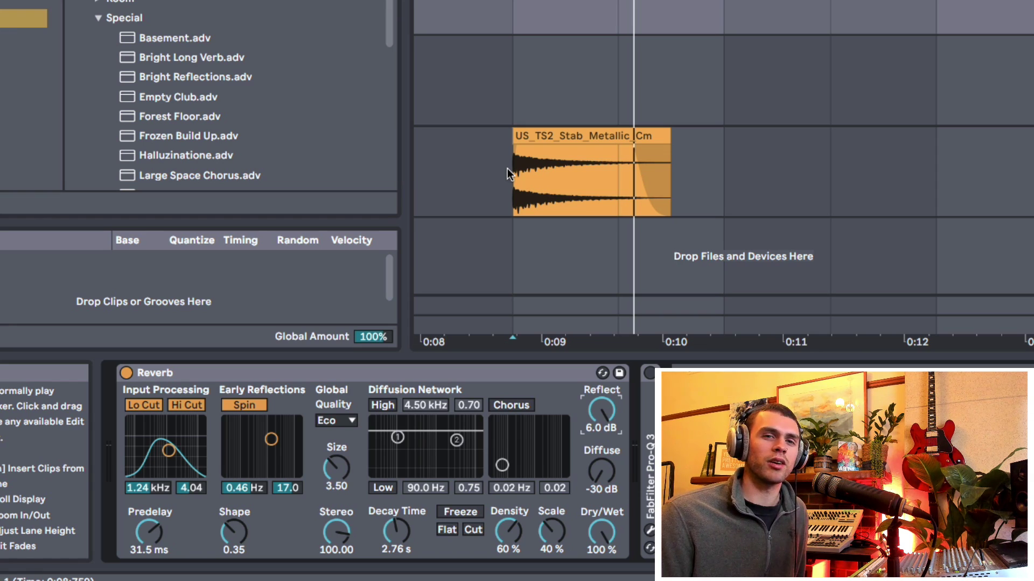
# - Play the metallic stab, select most of its waveform for playback and return to the Reverb device
pyautogui.press('space')
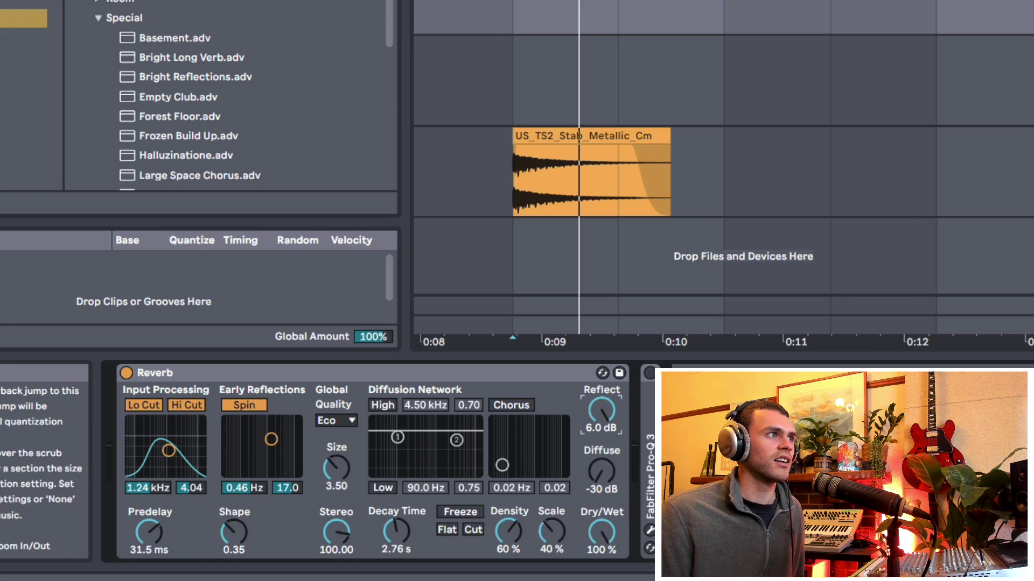
pyautogui.click(519, 175)
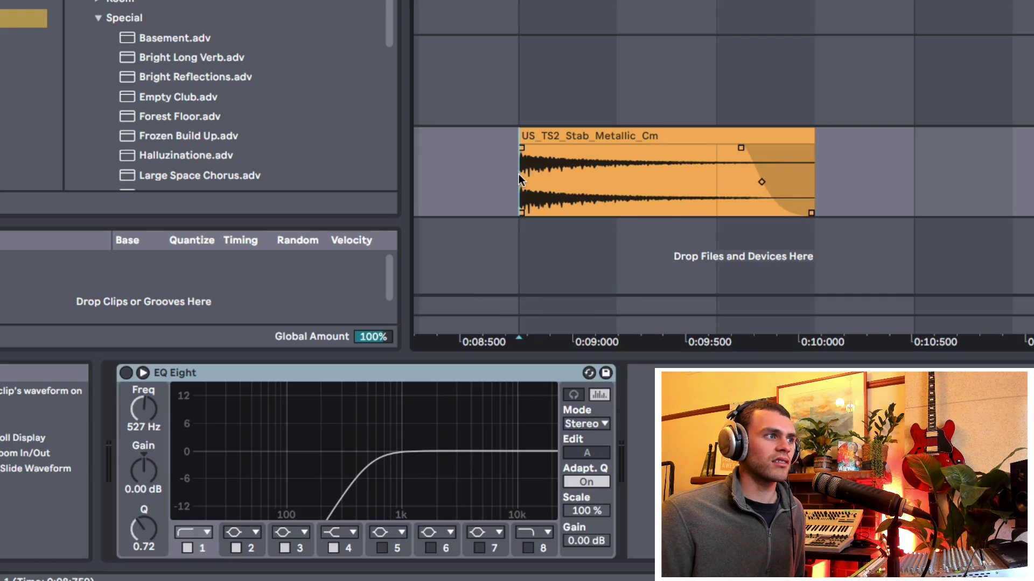
pyautogui.moveTo(520, 179); pyautogui.dragTo(734, 182)
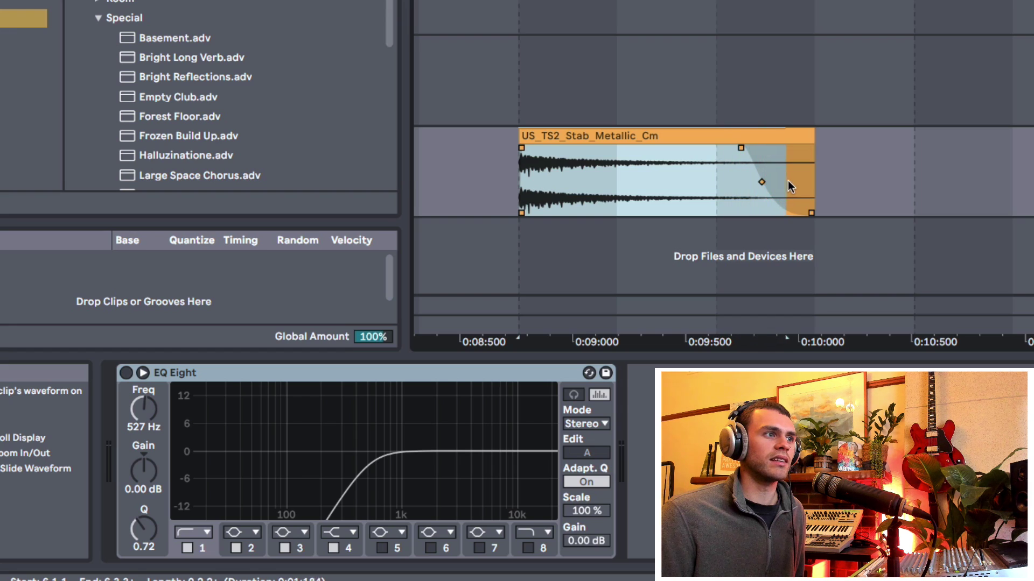
pyautogui.click(1028, 16)
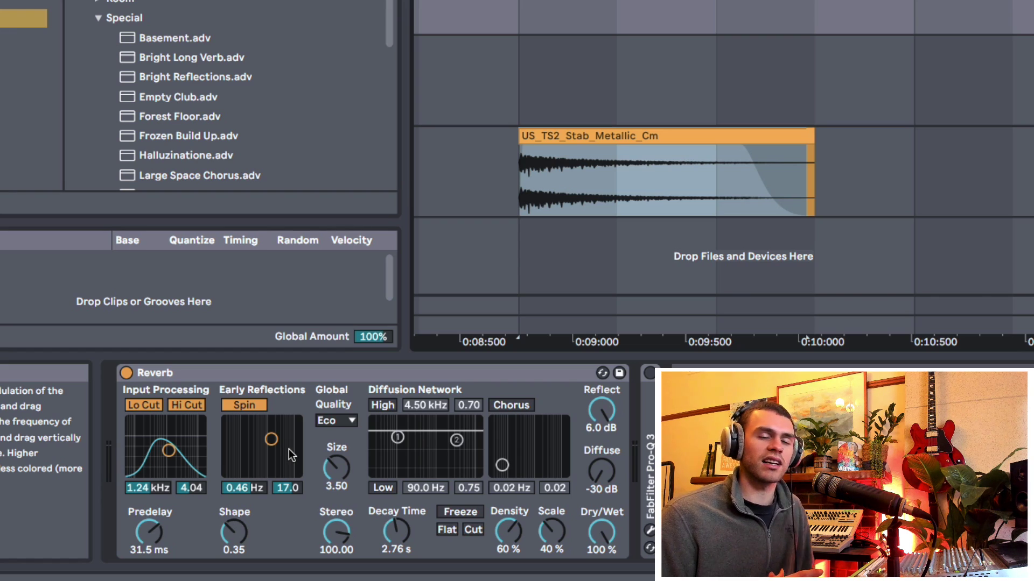
pyautogui.click(357, 374)
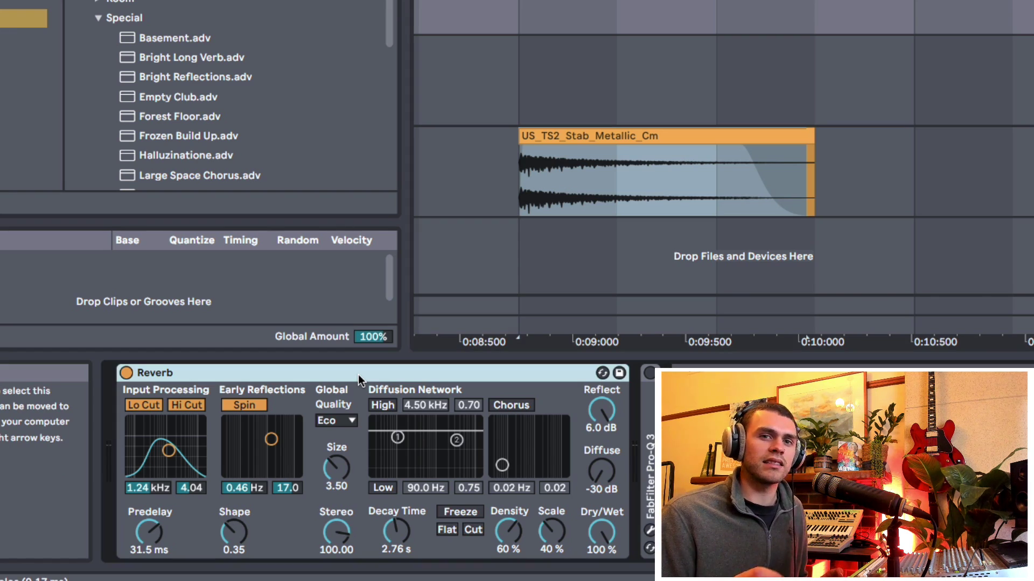
# - Play the metallic stab and set the early reflections' Spin to 0.48 Hz and 25.7, with Shape at 0.32
pyautogui.press('space')
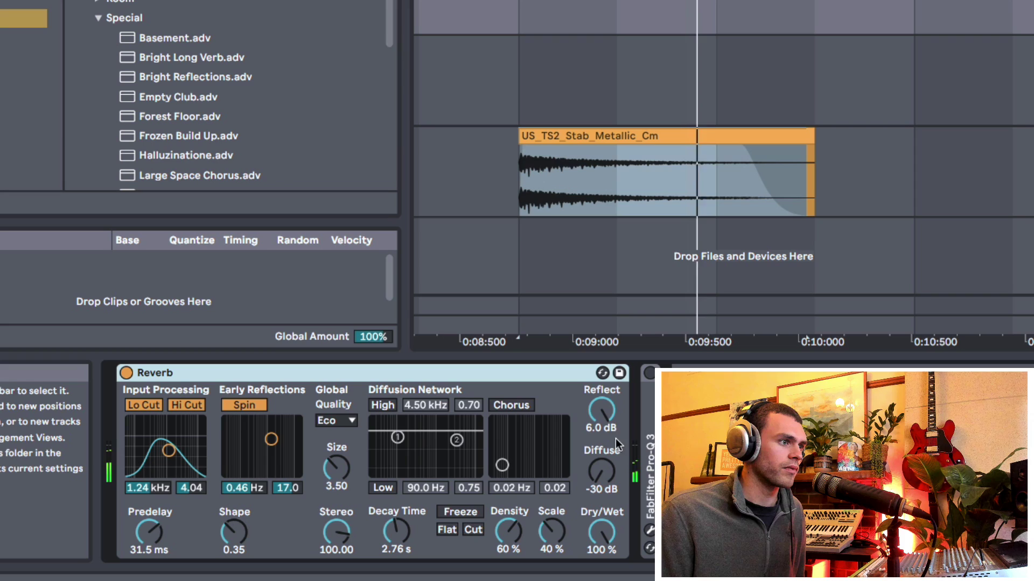
pyautogui.moveTo(271, 439); pyautogui.dragTo(268, 433)
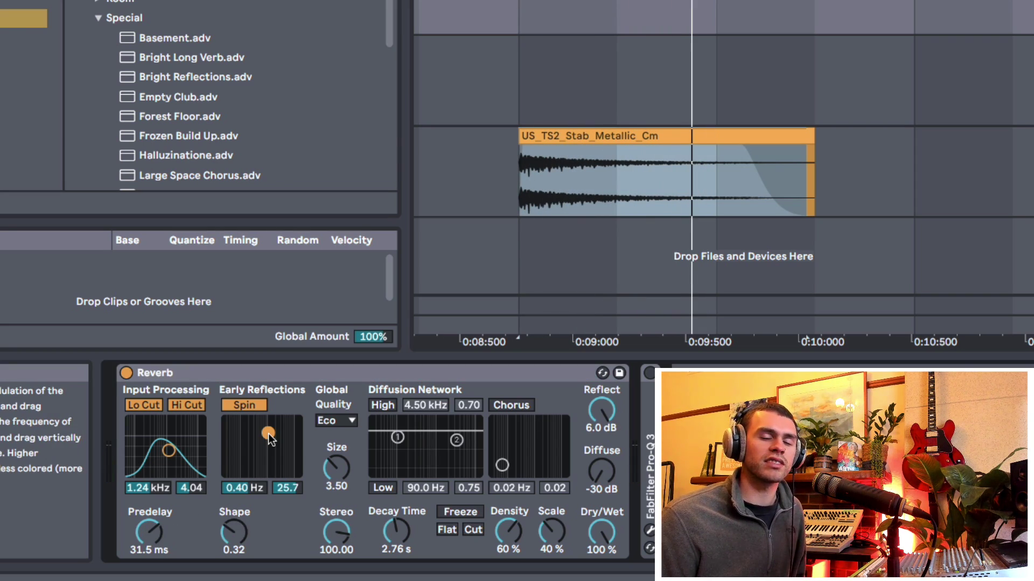
pyautogui.moveTo(268, 434)
pyautogui.mouseDown()
pyautogui.moveTo(274, 445)
pyautogui.moveTo(275, 426)
pyautogui.moveTo(249, 421)
pyautogui.moveTo(291, 422)
pyautogui.moveTo(290, 436)
pyautogui.moveTo(272, 433)
pyautogui.mouseUp()
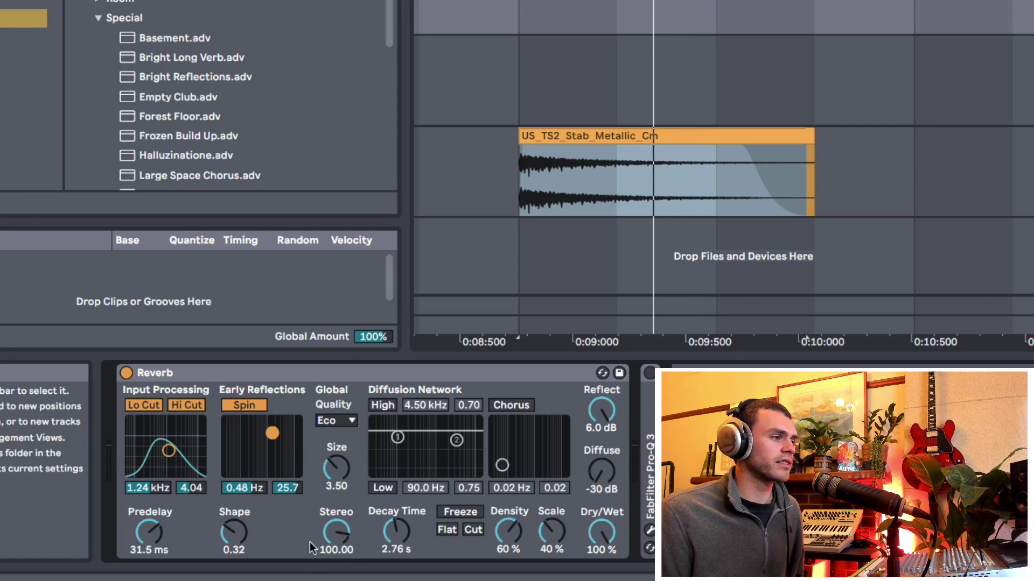
# - Switch the Reverb's global Quality to Mid and High, then alternate between Eco and High, ending on High
pyautogui.click(340, 419)
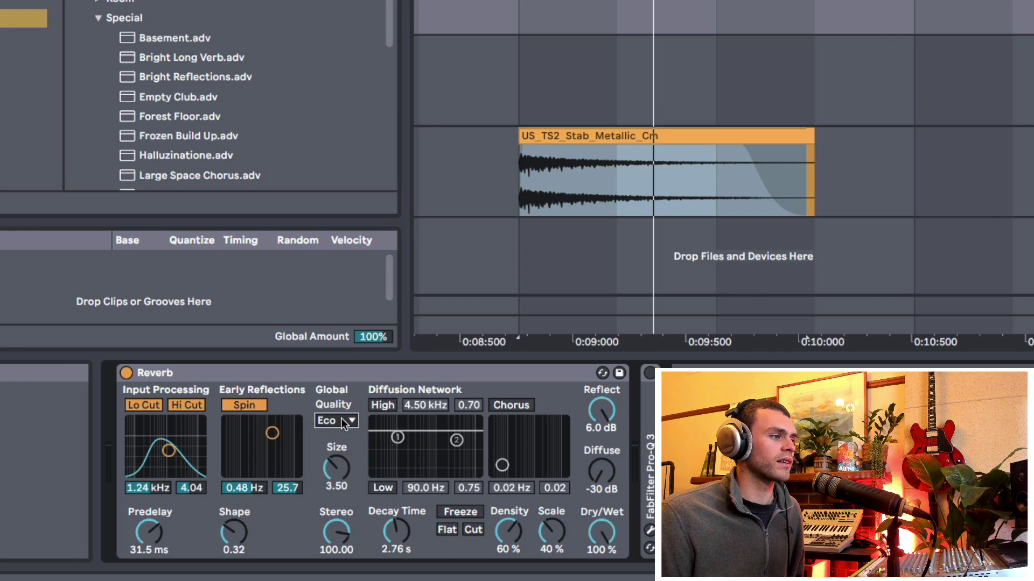
pyautogui.click(335, 451)
pyautogui.click(335, 418)
pyautogui.click(337, 465)
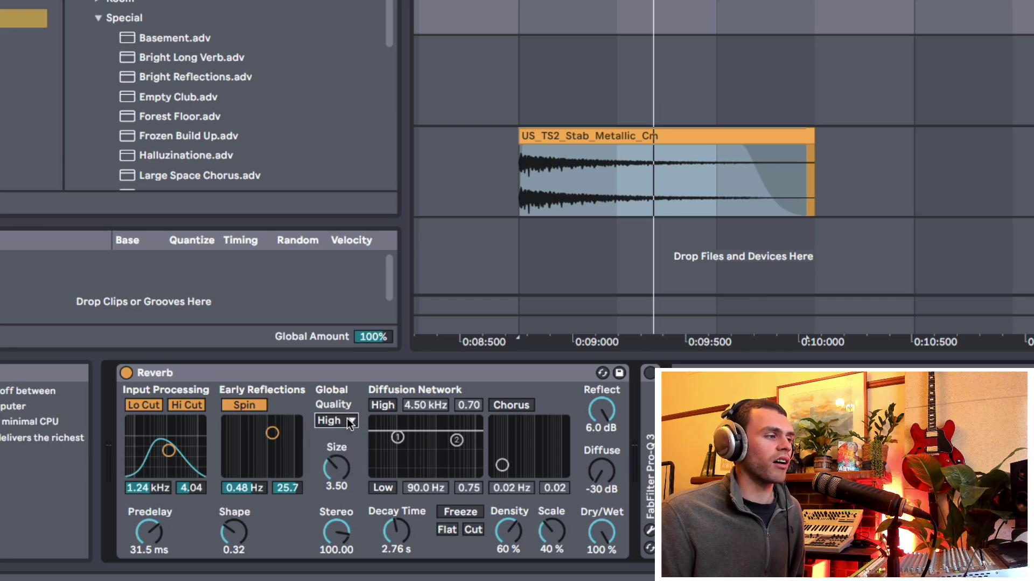
pyautogui.click(344, 420)
pyautogui.click(346, 437)
pyautogui.click(342, 422)
pyautogui.click(340, 464)
pyautogui.click(338, 427)
pyautogui.click(341, 436)
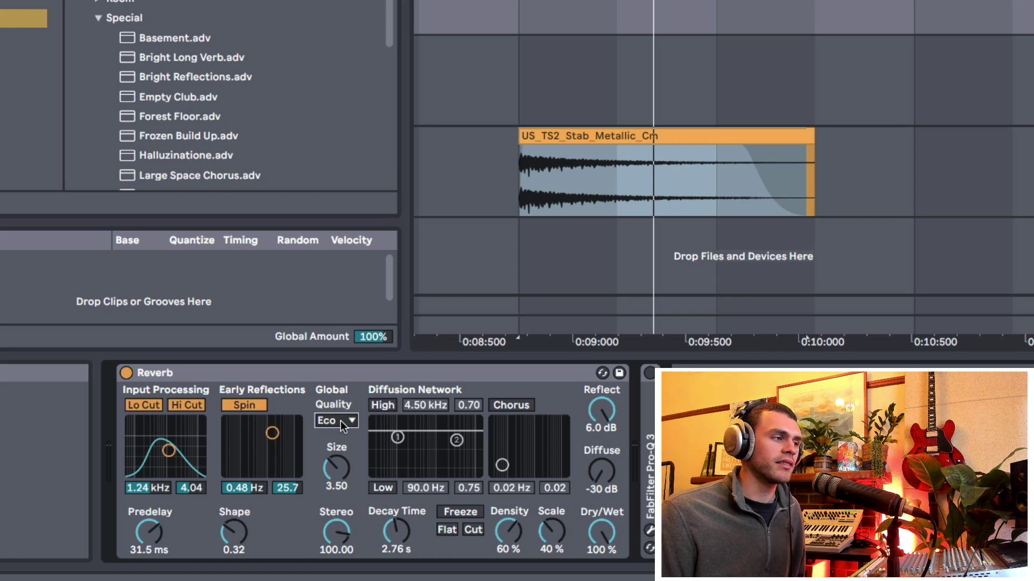
pyautogui.click(341, 421)
pyautogui.click(341, 463)
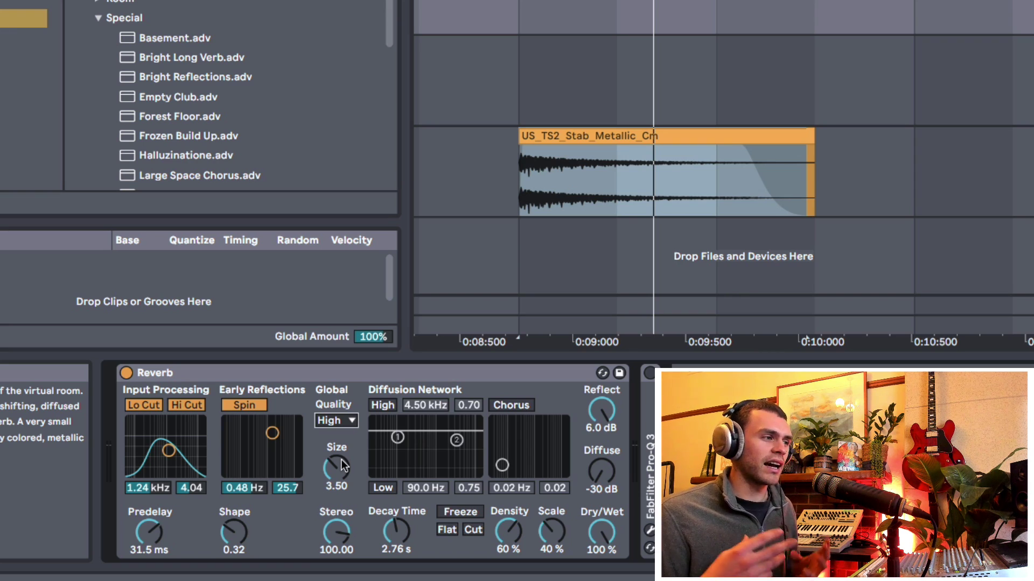
# - Show the Quality options and run through Mid and High before choosing Eco
pyautogui.click(338, 419)
pyautogui.click(340, 423)
pyautogui.click(340, 422)
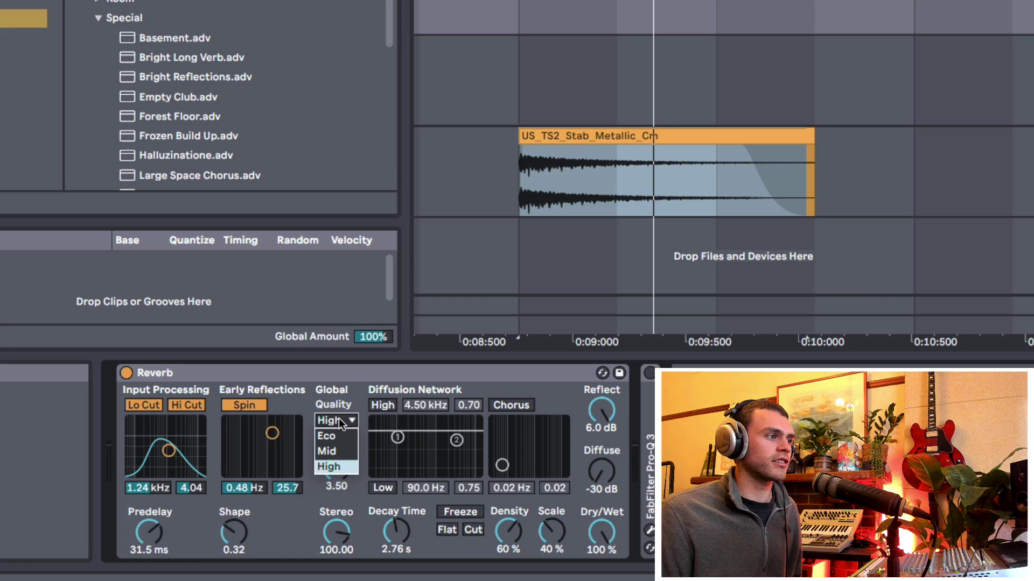
pyautogui.click(340, 422)
pyautogui.click(338, 419)
pyautogui.click(334, 451)
pyautogui.click(337, 424)
pyautogui.click(342, 467)
pyautogui.click(341, 420)
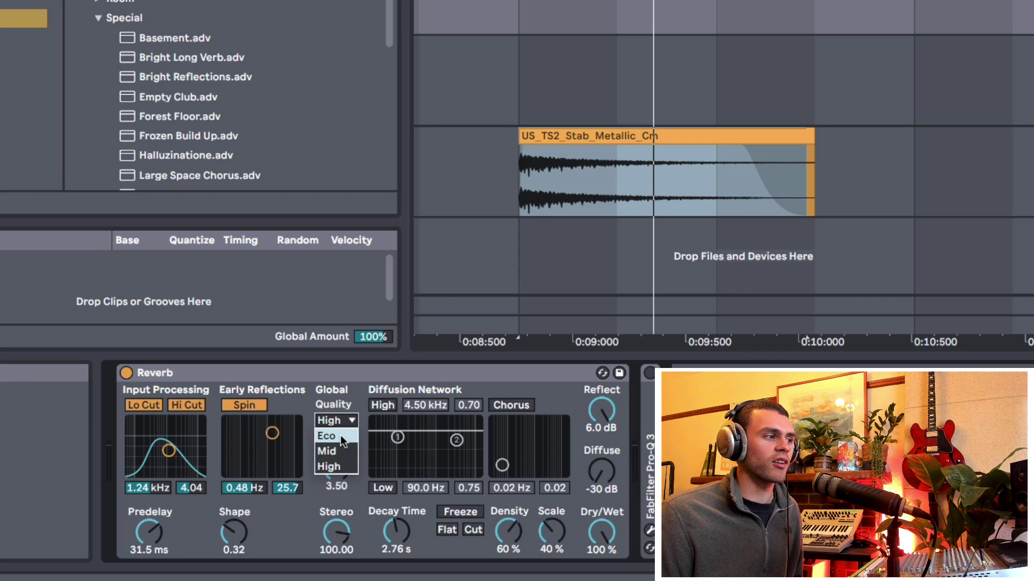
pyautogui.click(340, 435)
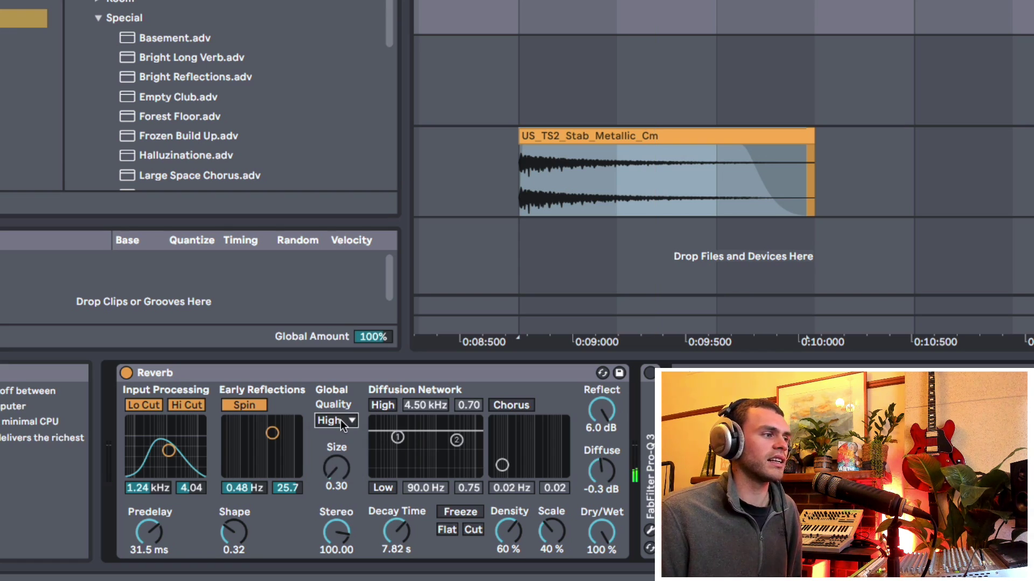
# - Compare the stab's reverb at Eco and High Quality with Size at 0.30, Decay Time at 7.82 s and Diffuse at -0.3 dB
pyautogui.click(340, 421)
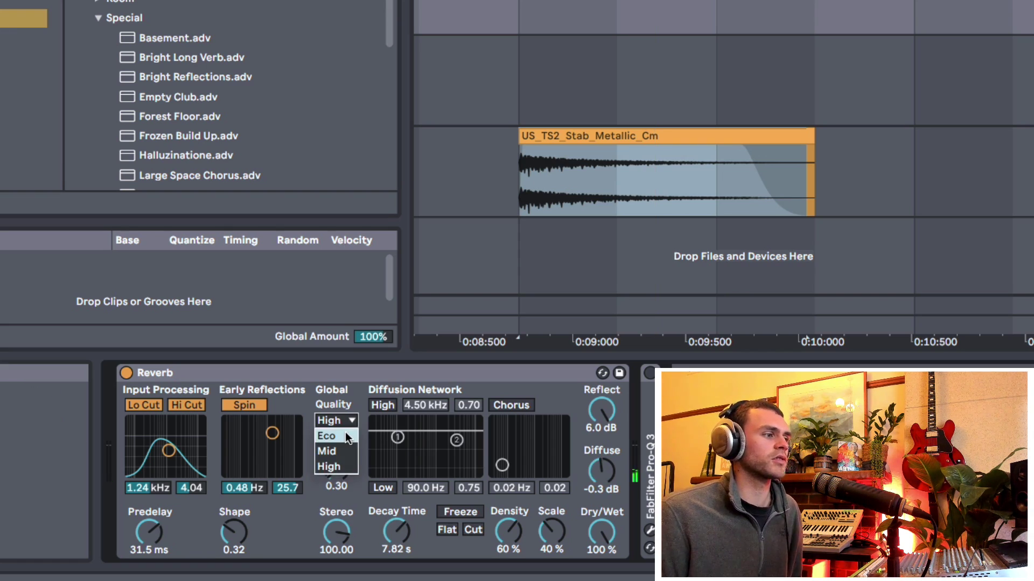
pyautogui.click(345, 436)
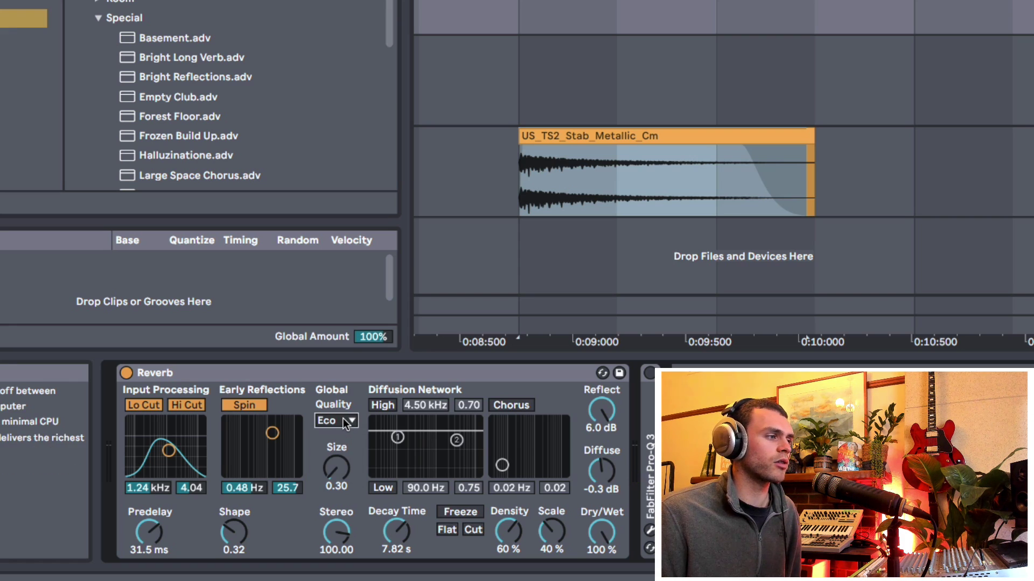
pyautogui.press('space')
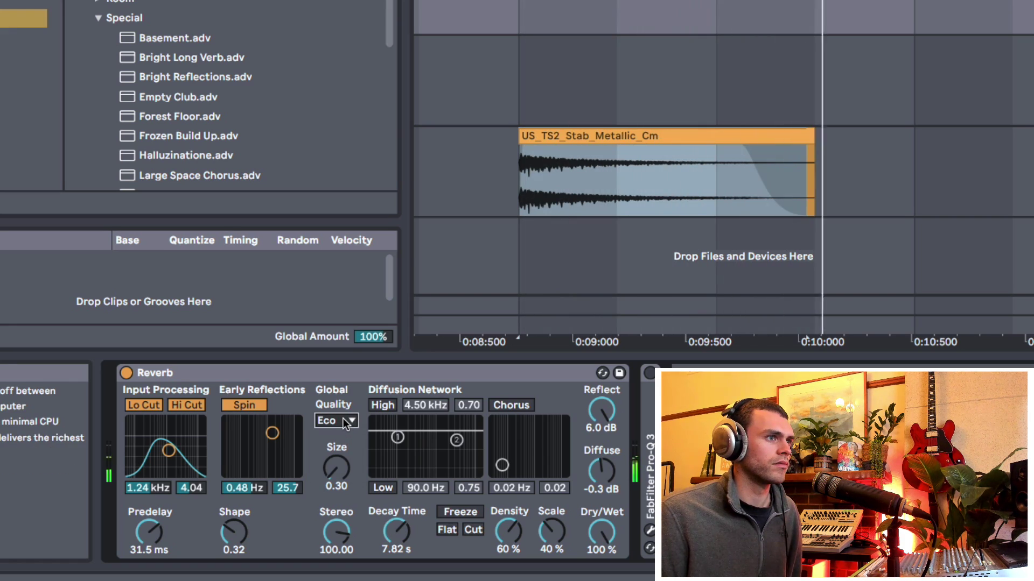
pyautogui.click(346, 422)
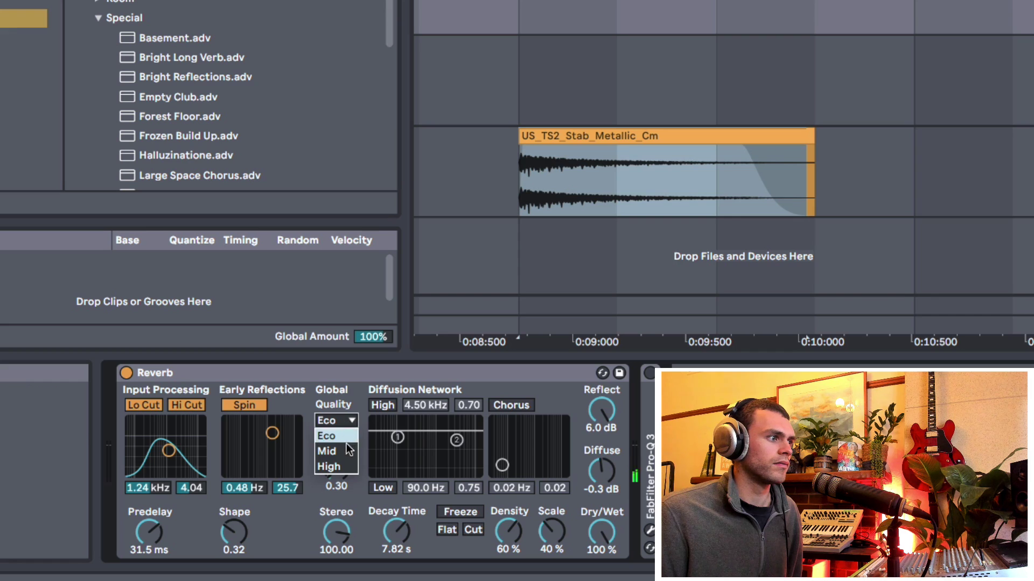
pyautogui.click(347, 464)
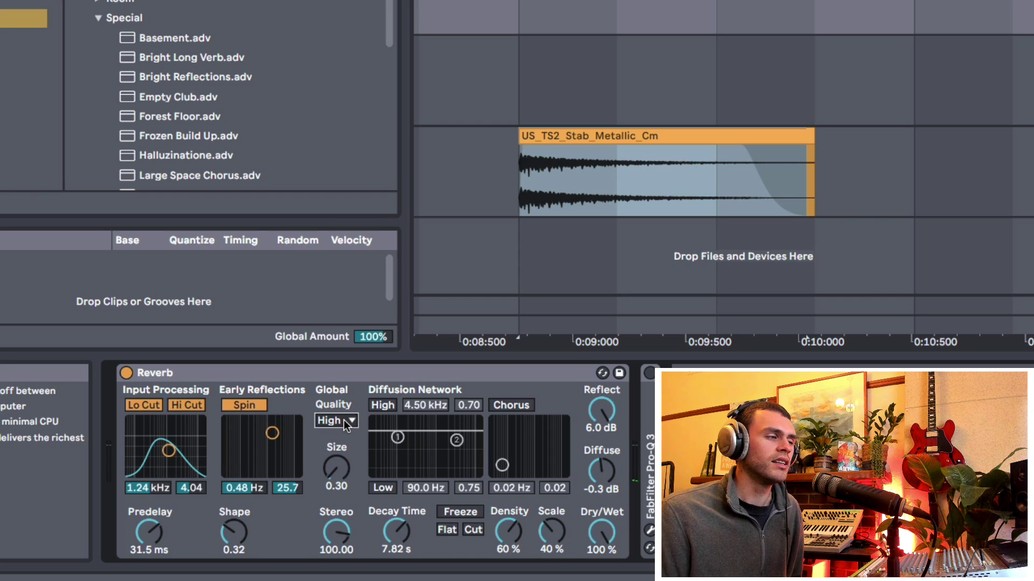
# - Play the stab at Eco Quality once more for comparison and set the Quality to High
pyautogui.click(343, 419)
pyautogui.click(347, 435)
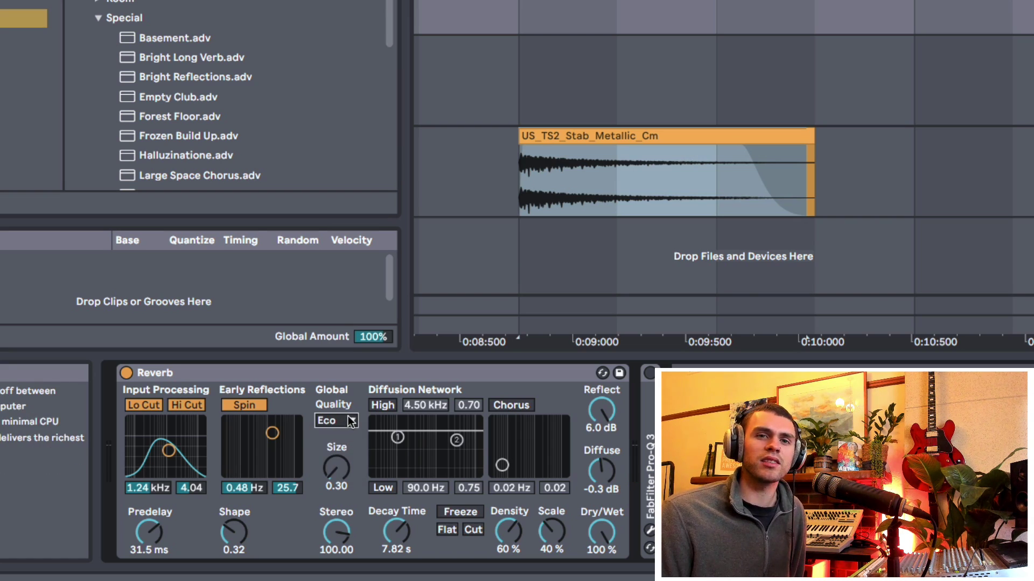
pyautogui.press('space')
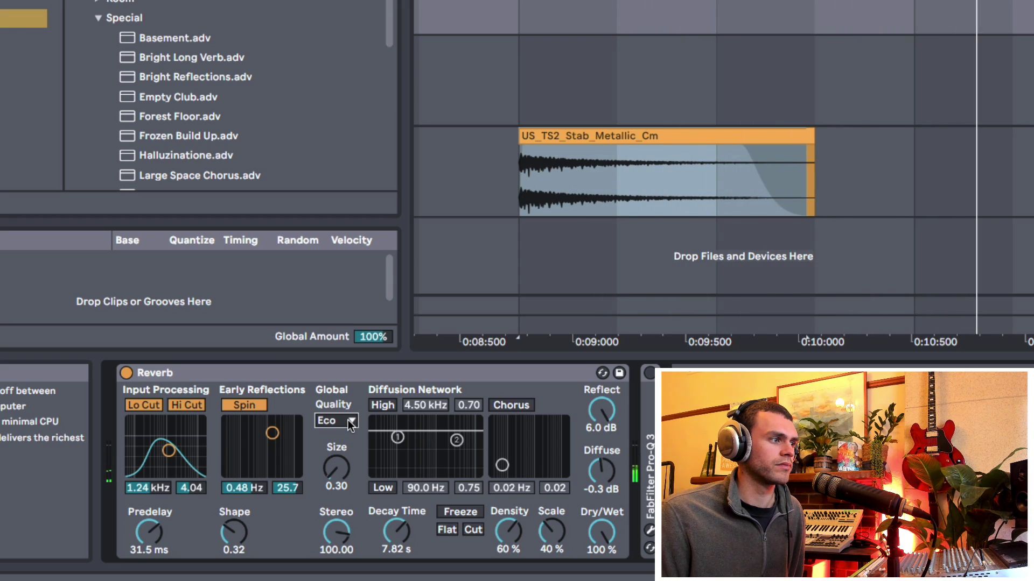
pyautogui.click(348, 420)
pyautogui.click(345, 464)
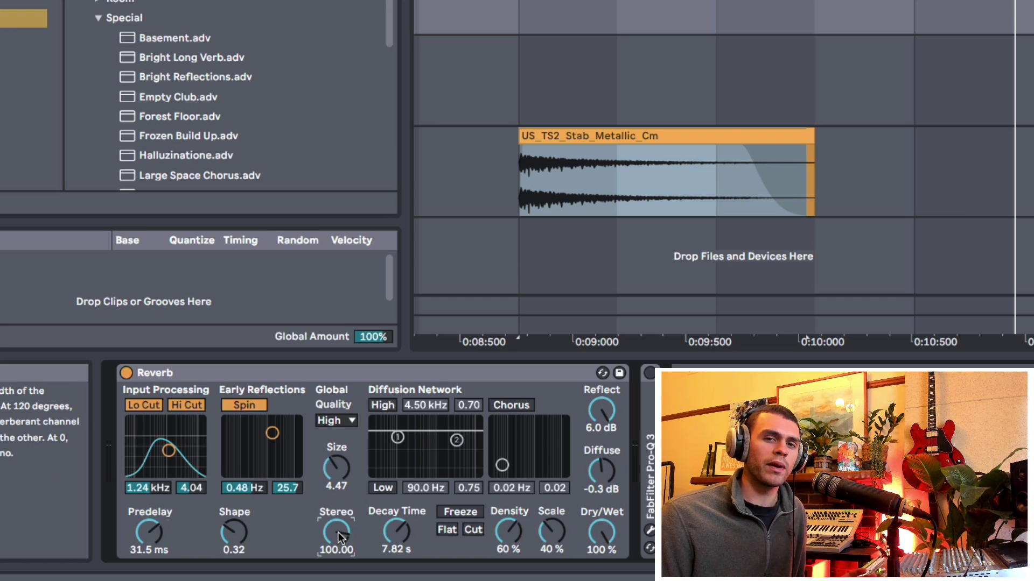
# - Set Size to 4.47, try the Stereo width at 120.00 and reset it to 100.00
pyautogui.moveTo(338, 532)
pyautogui.mouseDown()
pyautogui.moveTo(338, 549)
pyautogui.moveTo(338, 531)
pyautogui.mouseUp()
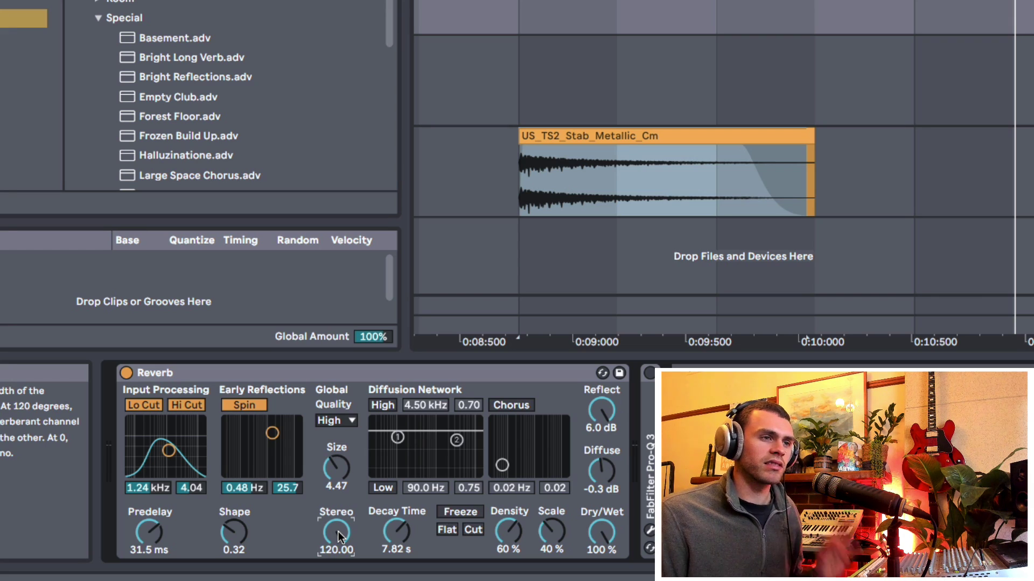
pyautogui.doubleClick(338, 532)
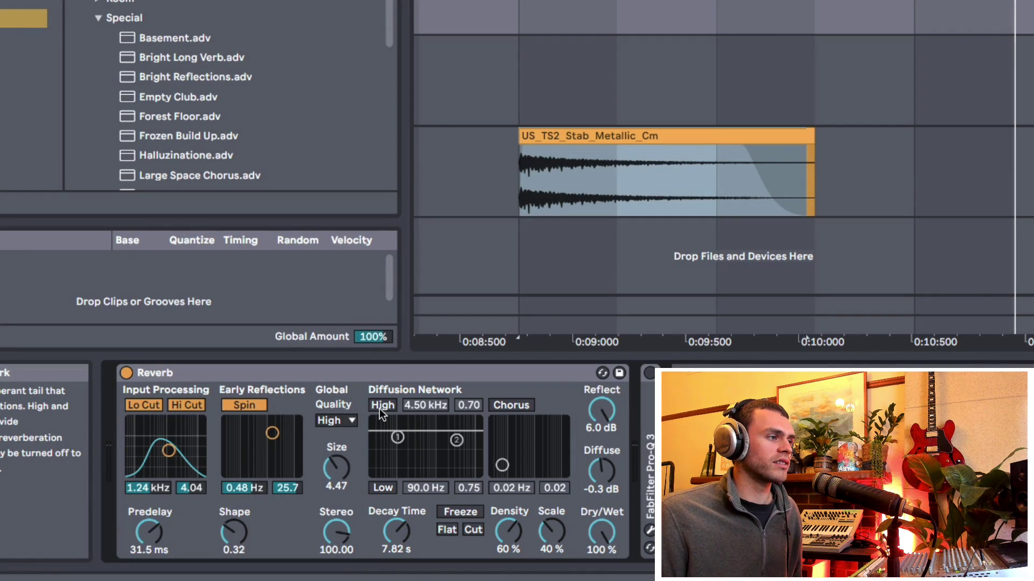
# - Enable the Diffusion Network's High and Low filters, setting High to 2.91 kHz and 0.55 and Low to 162 Hz and 0.60
pyautogui.click(380, 407)
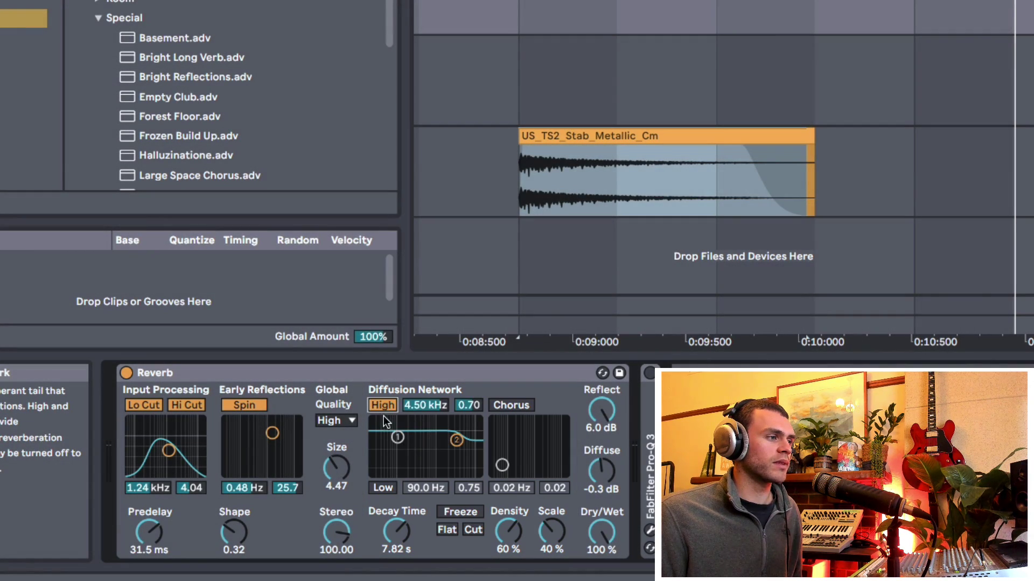
pyautogui.click(386, 491)
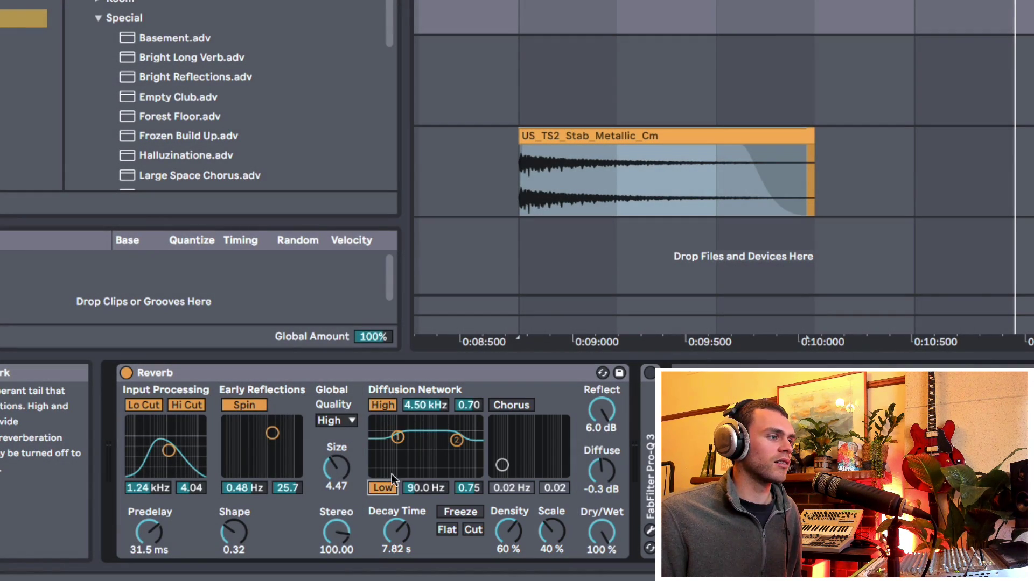
pyautogui.moveTo(395, 441); pyautogui.dragTo(451, 449)
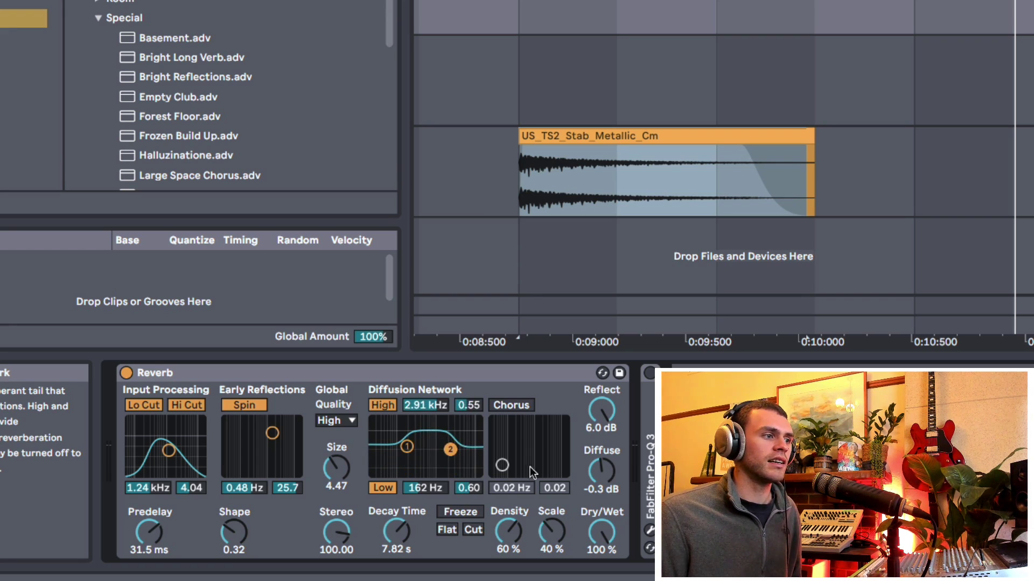
# - Set Reflect to -30 dB and Diffuse to 6.0 dB, and raise Size to 51.82 while the stab plays
pyautogui.moveTo(590, 476); pyautogui.dragTo(590, 474)
pyautogui.moveTo(601, 411); pyautogui.dragTo(601, 447)
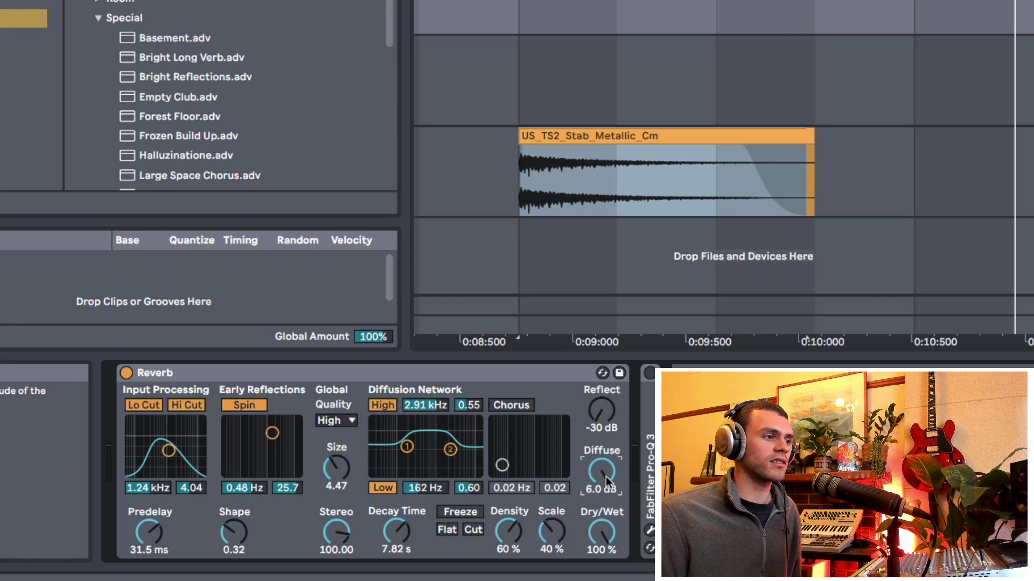
pyautogui.press('space')
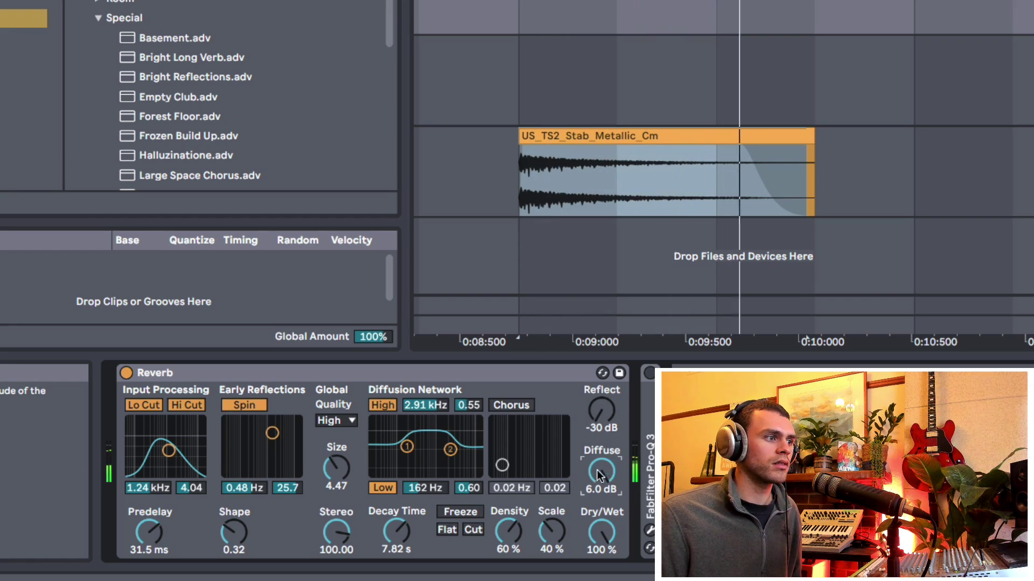
pyautogui.moveTo(338, 475); pyautogui.dragTo(338, 452)
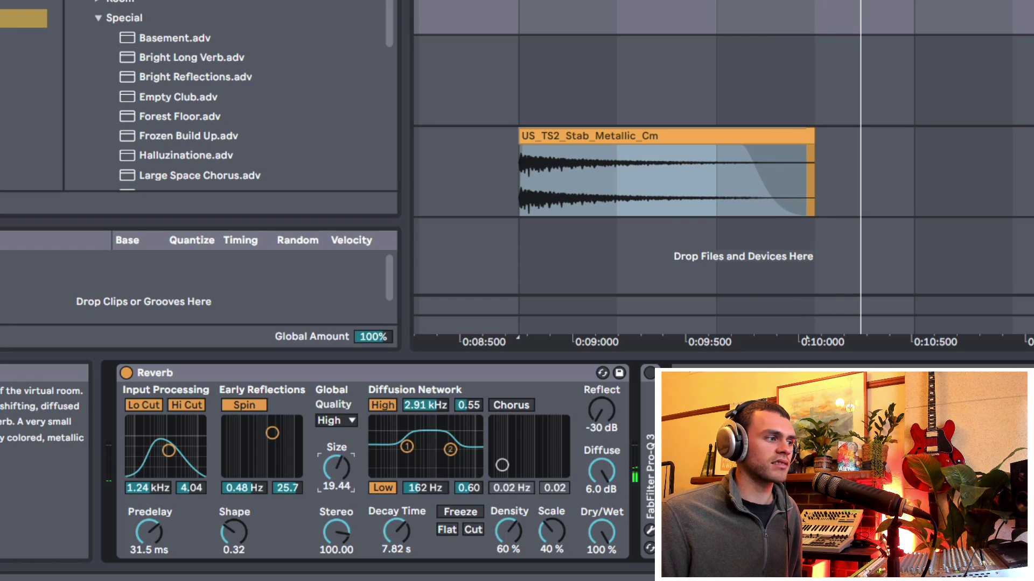
pyautogui.moveTo(338, 469); pyautogui.dragTo(342, 470)
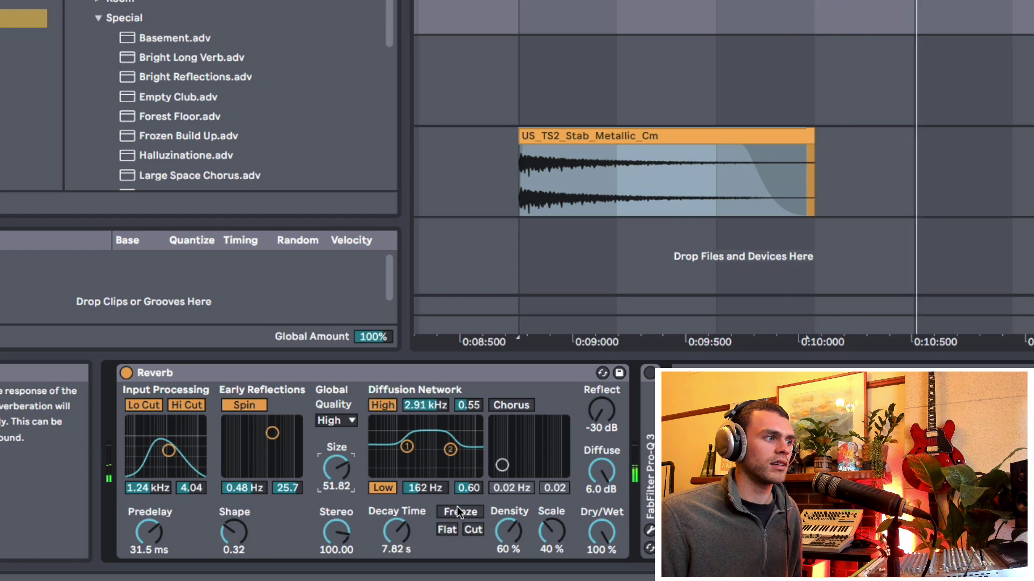
# - Compare the early reflections alone, with Reflect at 5.8 dB and Diffuse at -30 dB, against the diffuse tail alone at 6.0 dB
pyautogui.moveTo(609, 473); pyautogui.dragTo(610, 501)
pyautogui.moveTo(605, 419); pyautogui.dragTo(605, 399)
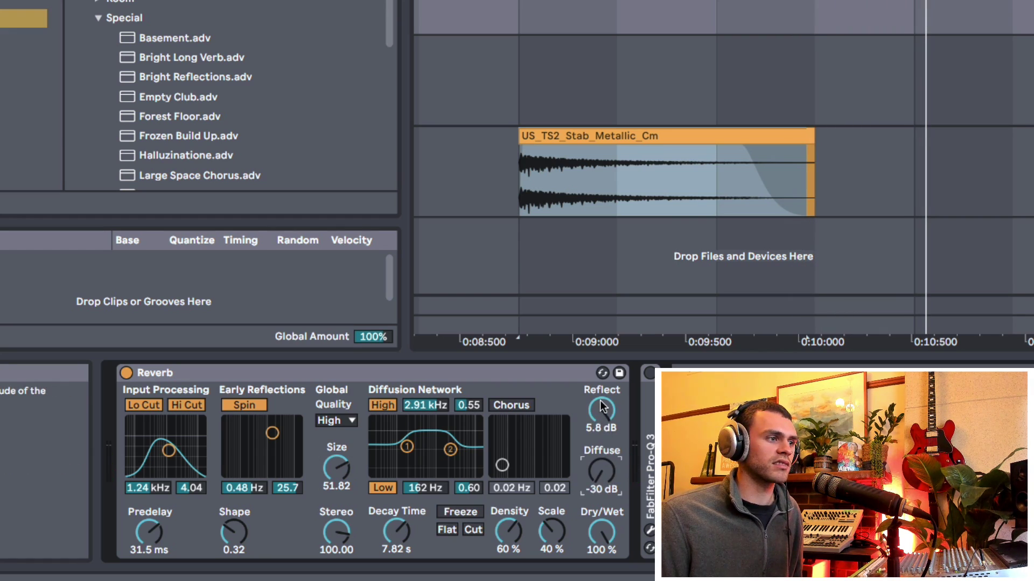
pyautogui.moveTo(601, 412); pyautogui.dragTo(608, 441)
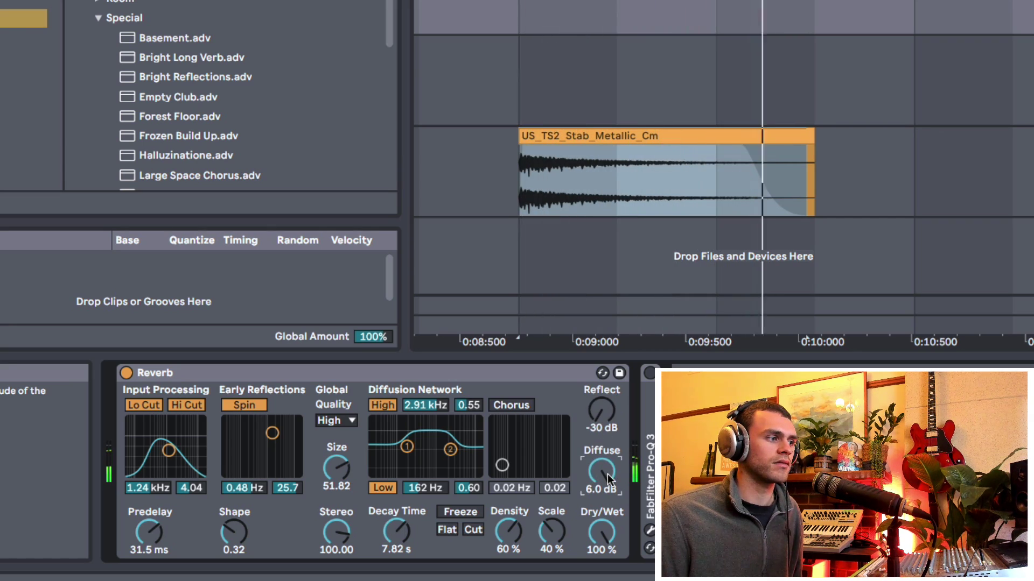
# - Set the Diffusion Network's High filter to 2.72 kHz and 0.58, and widen the input filter to 794 Hz and 9.00
pyautogui.moveTo(479, 450); pyautogui.dragTo(449, 447)
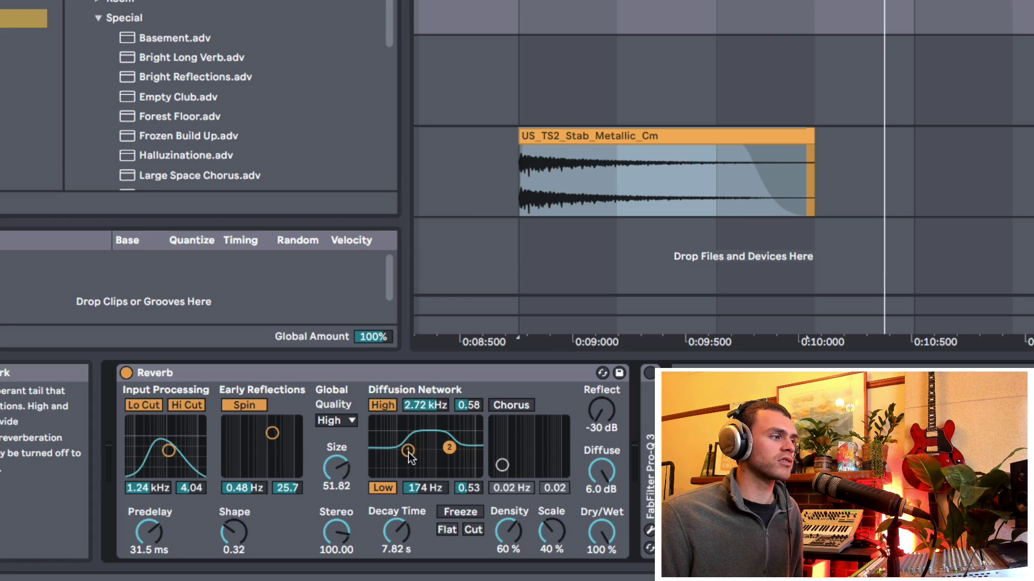
pyautogui.moveTo(167, 449); pyautogui.dragTo(163, 421)
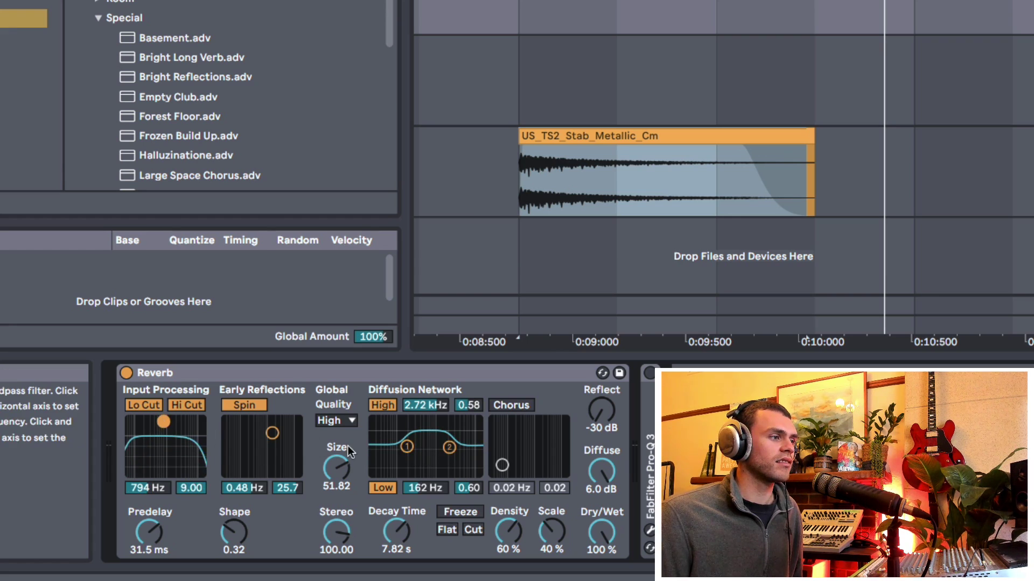
# - Set Decay Time to 20.2 s and the Diffusion Network's Low filter to 199 Hz and 0.20 while auditioning the stab
pyautogui.press('space')
pyautogui.moveTo(407, 446); pyautogui.dragTo(413, 473)
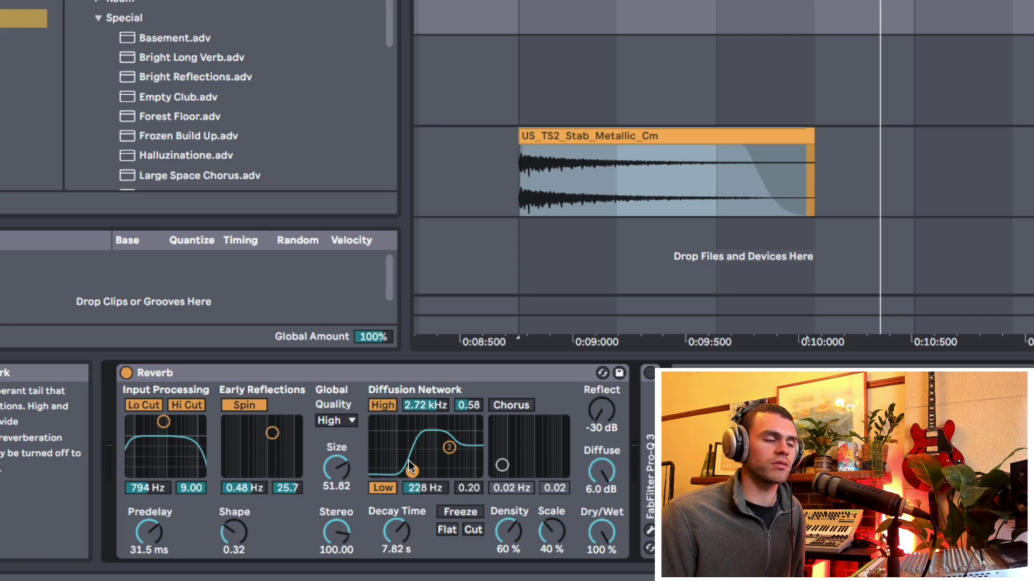
pyautogui.moveTo(408, 469); pyautogui.dragTo(403, 442)
pyautogui.moveTo(397, 532); pyautogui.dragTo(404, 518)
pyautogui.press('space')
pyautogui.moveTo(403, 442); pyautogui.dragTo(409, 472)
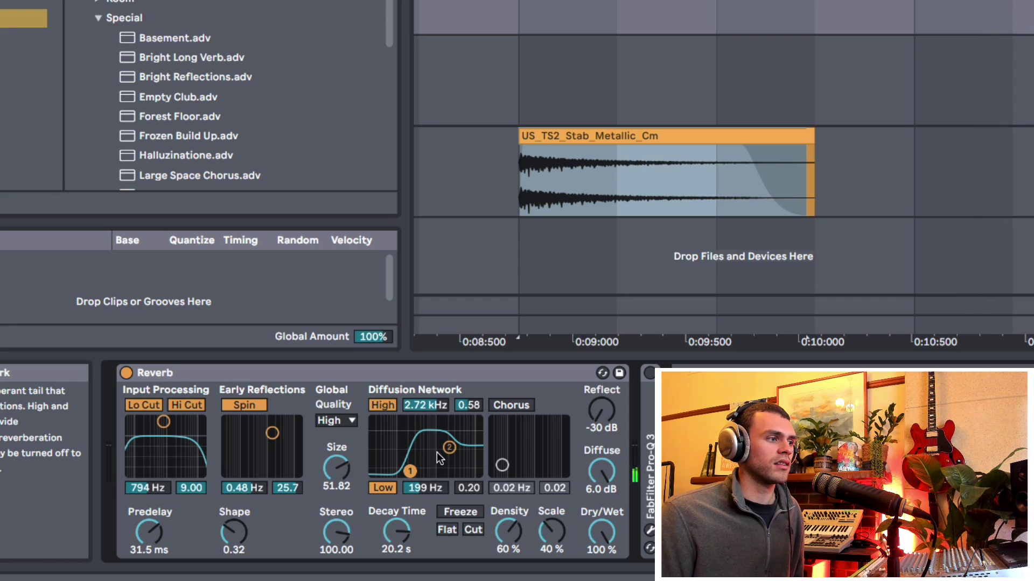
# - Audition the High and Low filters at 3.33 kHz and 186 Hz with 0.20, and ease them to 2.91 kHz, 0.55 and 116 Hz, 0.52
pyautogui.moveTo(410, 472); pyautogui.dragTo(443, 473)
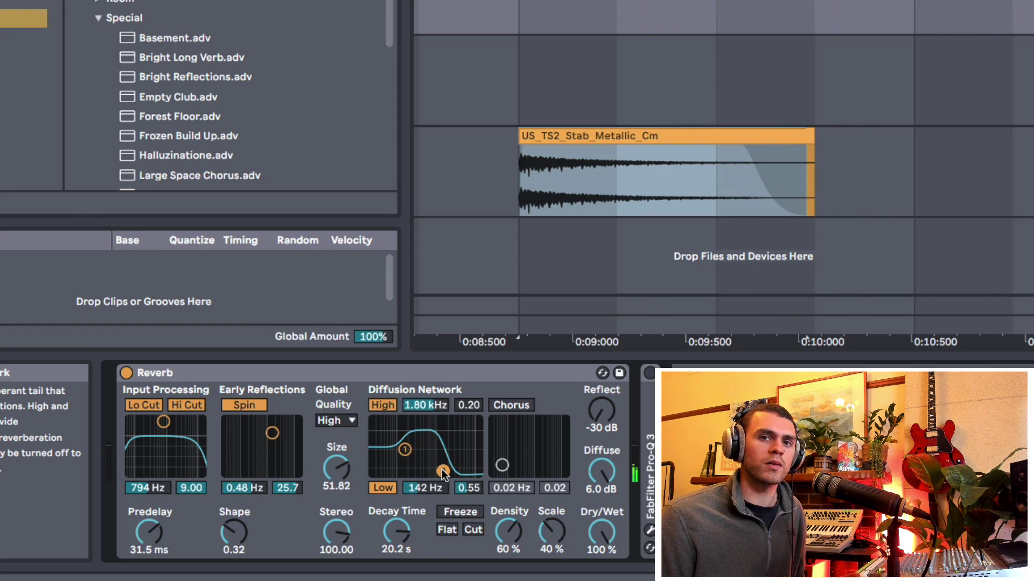
pyautogui.press('space')
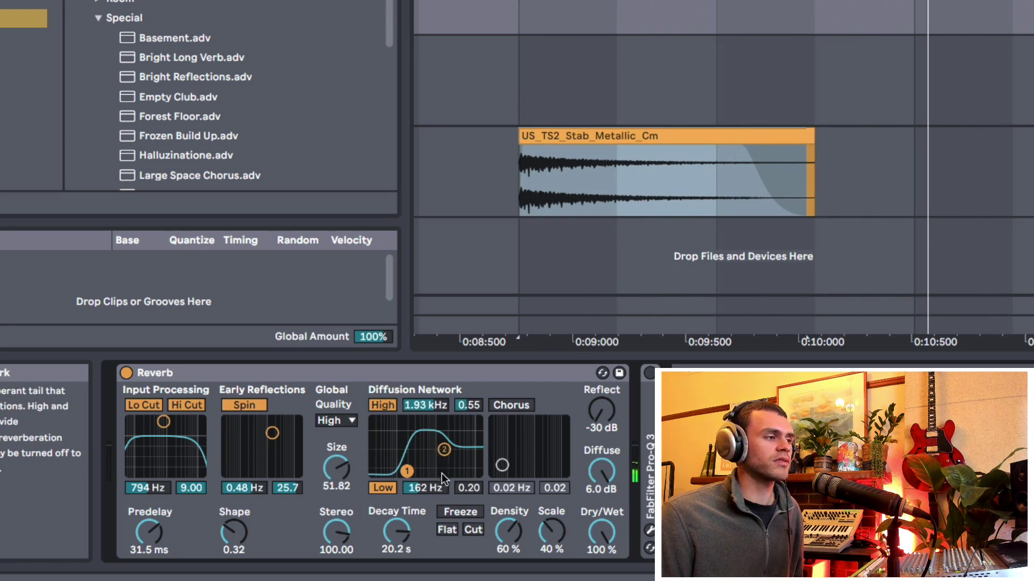
pyautogui.moveTo(443, 450); pyautogui.dragTo(450, 471)
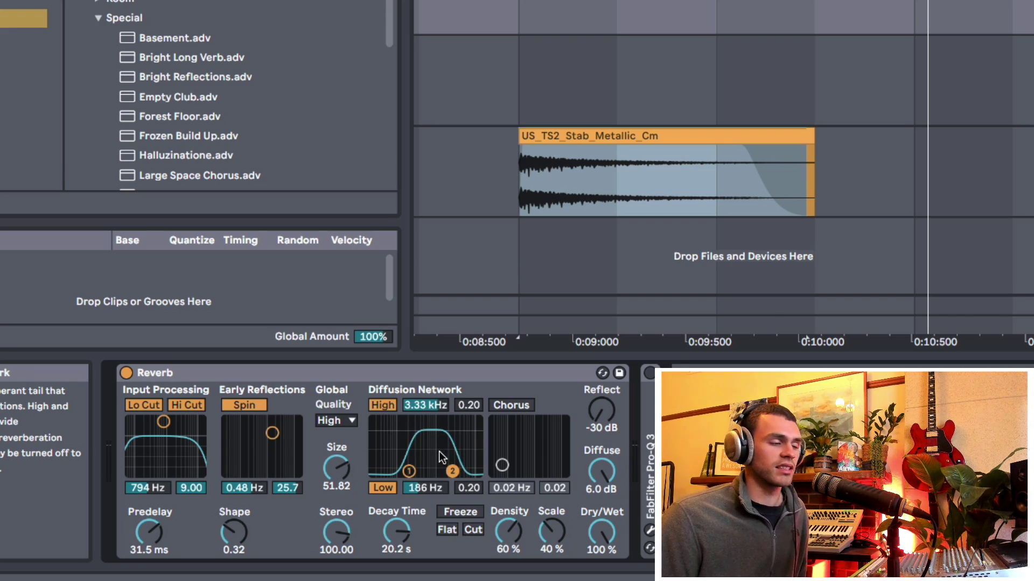
pyautogui.press('space')
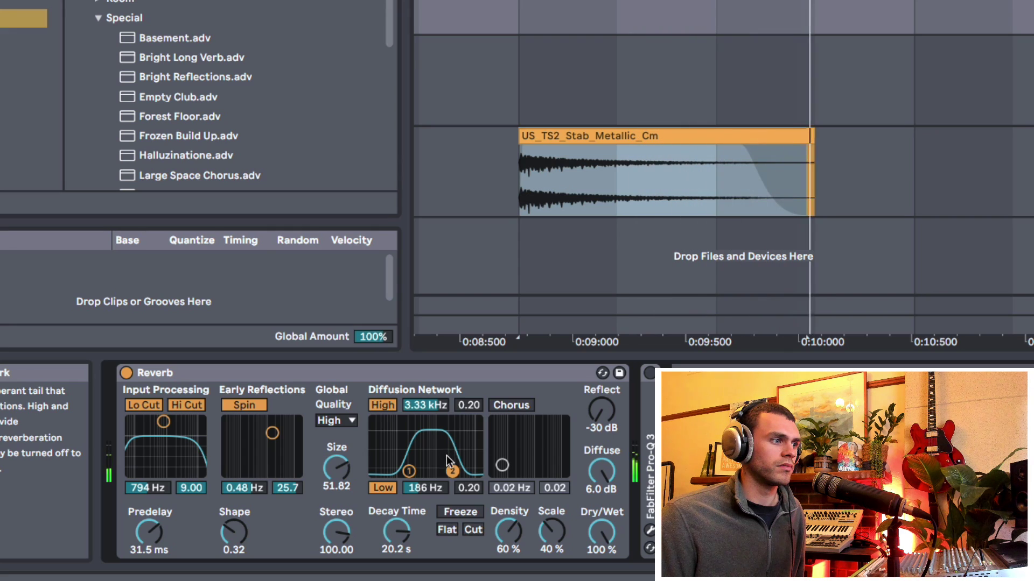
pyautogui.moveTo(454, 471); pyautogui.dragTo(453, 441)
pyautogui.moveTo(409, 471); pyautogui.dragTo(402, 451)
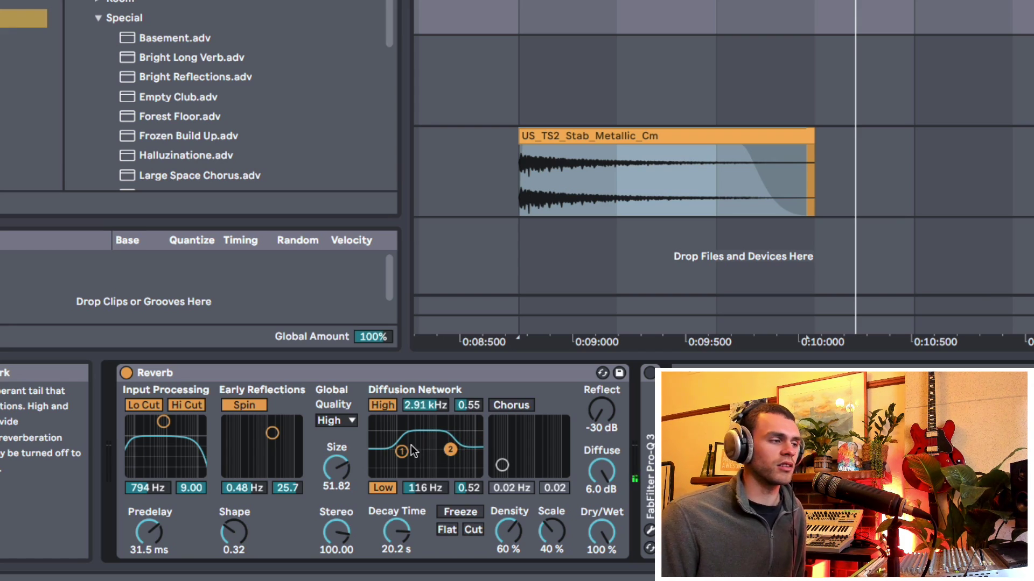
# - Raise Reflect to 0.2 dB and, after trying shorter and longer tails on the stab, set Decay Time to 5.21 s
pyautogui.doubleClick(396, 531)
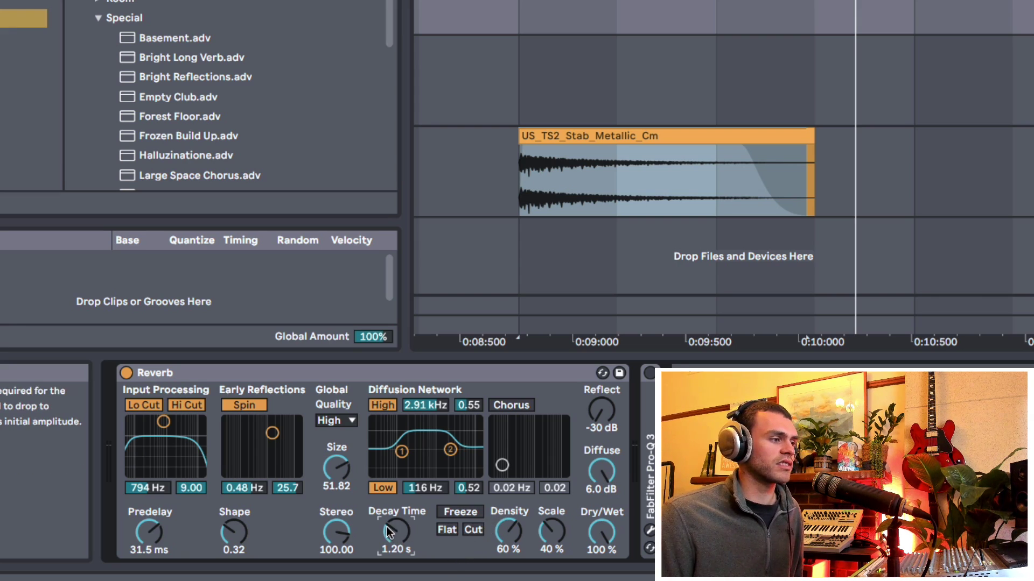
pyautogui.moveTo(397, 532); pyautogui.dragTo(394, 537)
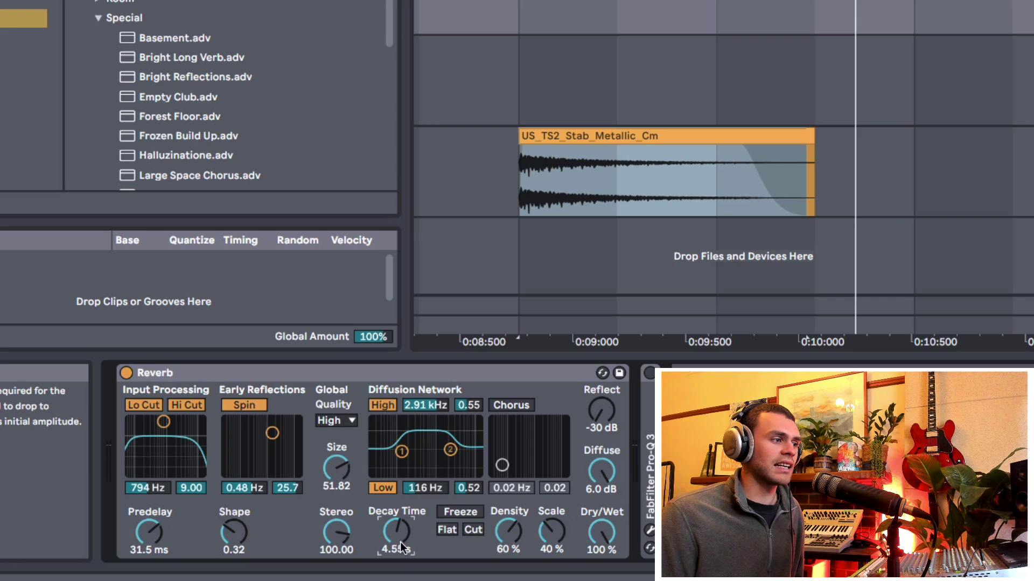
pyautogui.moveTo(397, 549)
pyautogui.mouseDown()
pyautogui.moveTo(396, 560)
pyautogui.moveTo(396, 545)
pyautogui.mouseUp()
pyautogui.moveTo(602, 410); pyautogui.dragTo(602, 383)
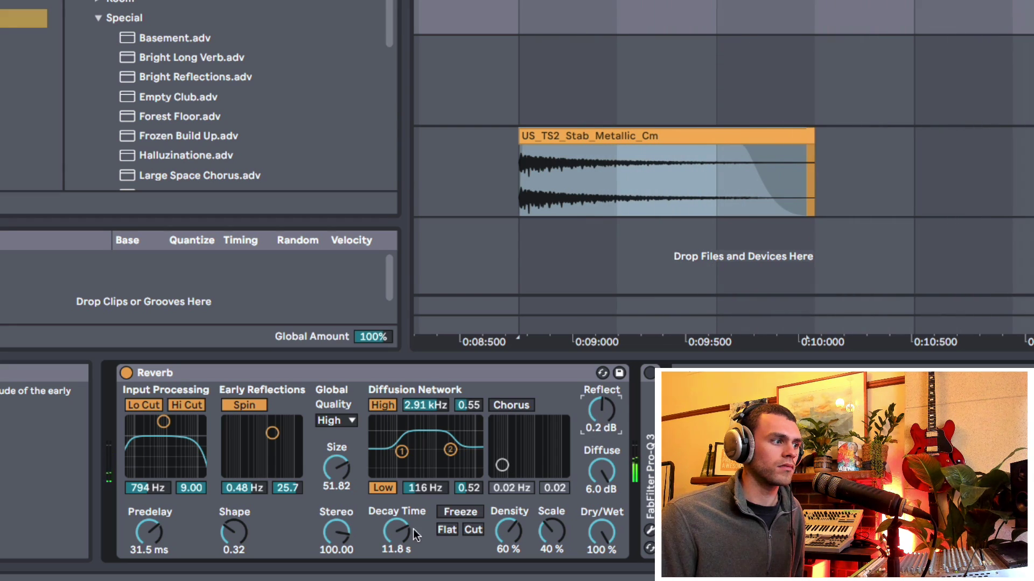
pyautogui.moveTo(396, 532); pyautogui.dragTo(396, 557)
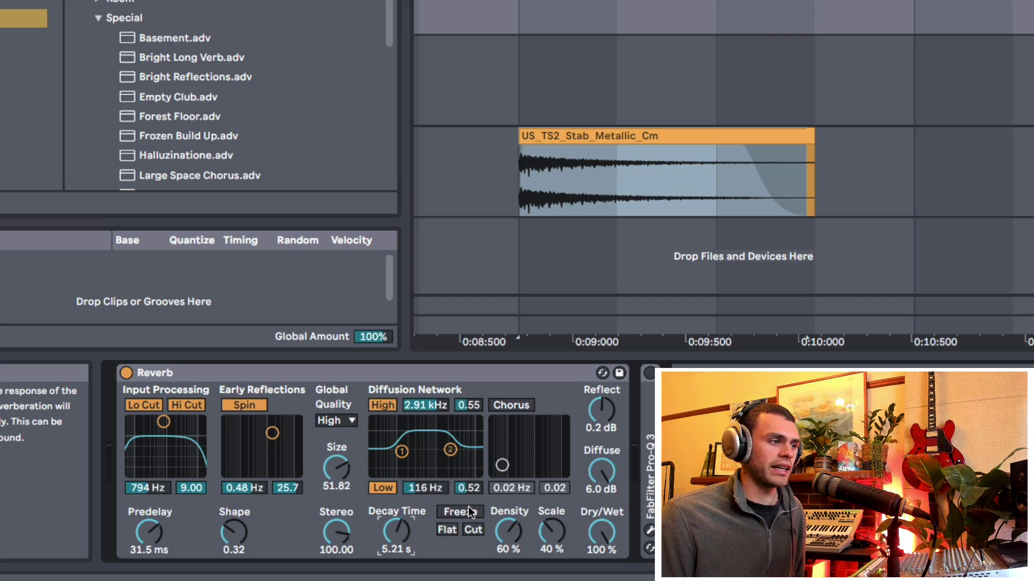
# - Try Freeze and toggle its Flat and Cut options, leaving Flat and Cut enabled and Freeze off
pyautogui.press('space')
pyautogui.click(456, 512)
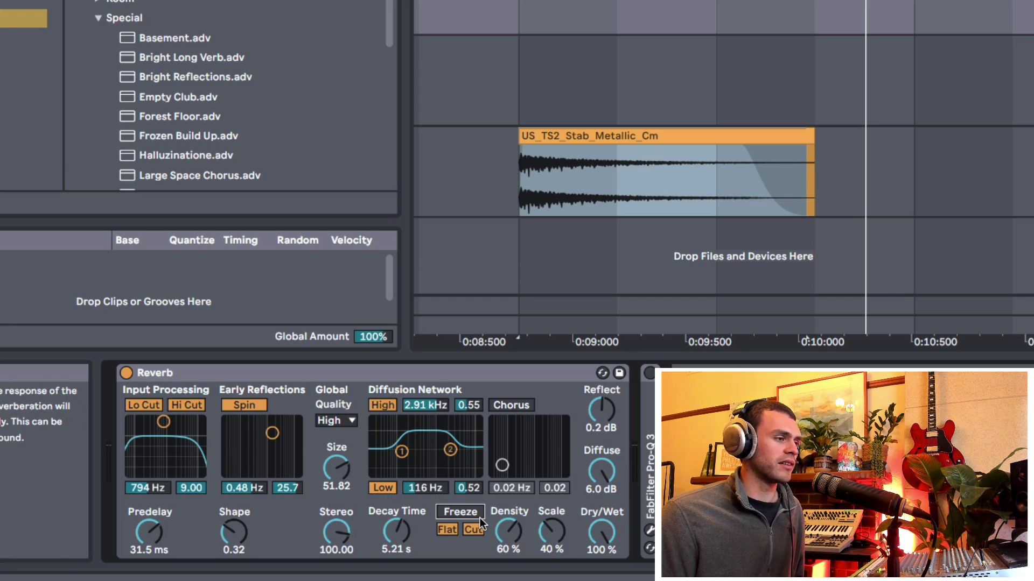
pyautogui.click(451, 530)
pyautogui.click(467, 531)
pyautogui.click(452, 533)
pyautogui.click(470, 532)
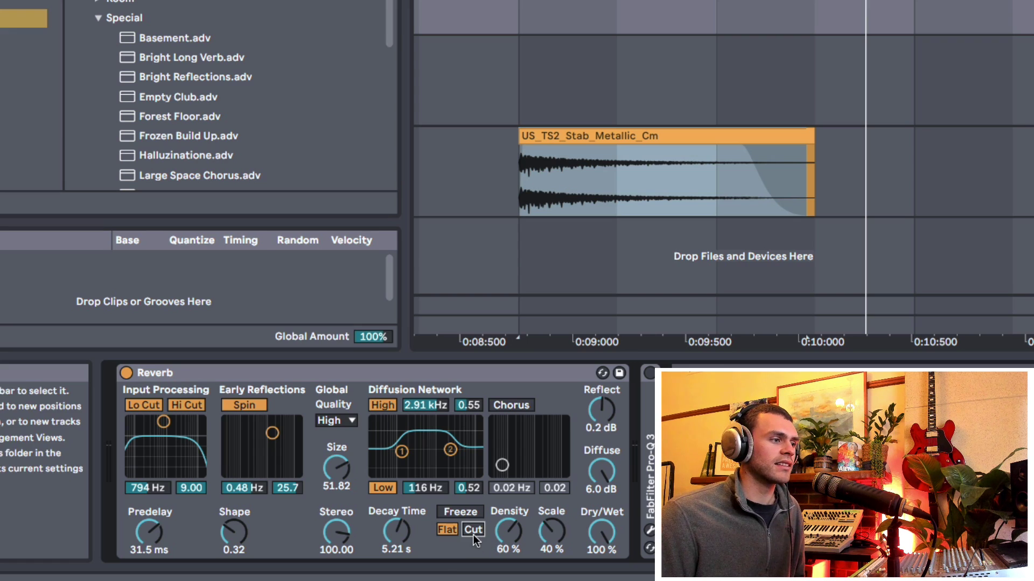
pyautogui.click(447, 530)
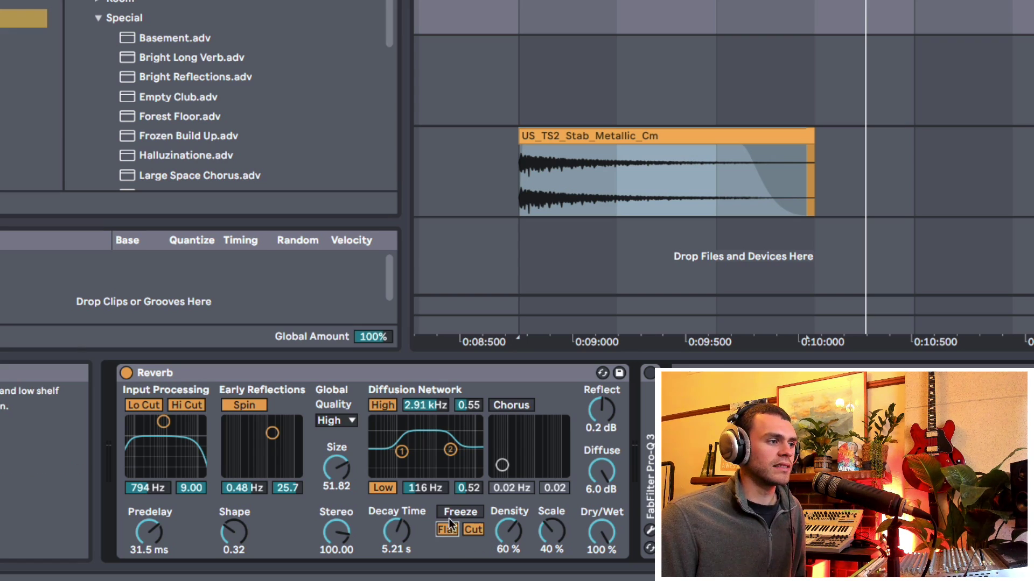
# - Bypass and re-enable the High and Low filters, switch Flat off and Freeze on, and set Low to 152 Hz and 0.50
pyautogui.click(382, 489)
pyautogui.click(382, 406)
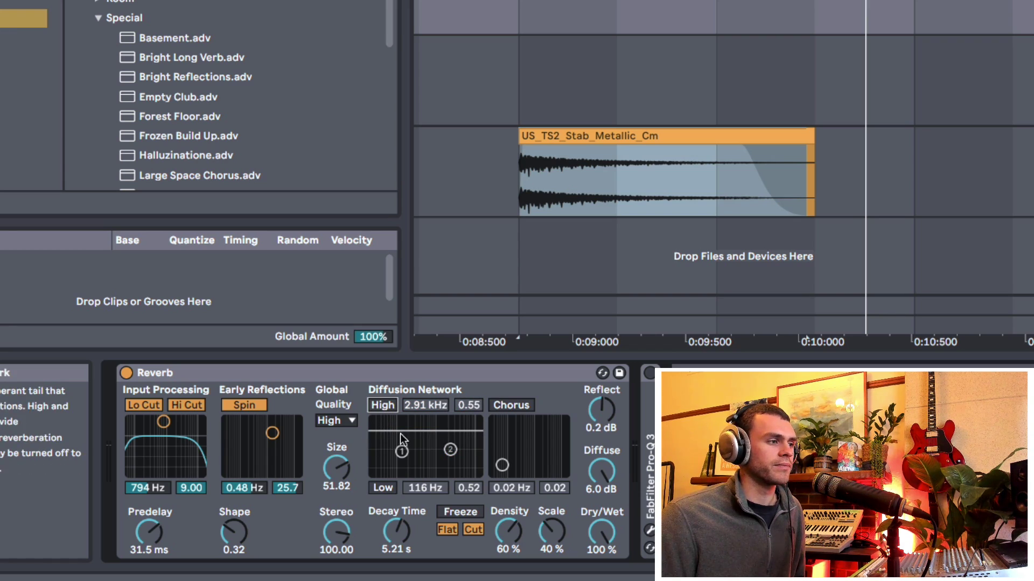
pyautogui.click(444, 532)
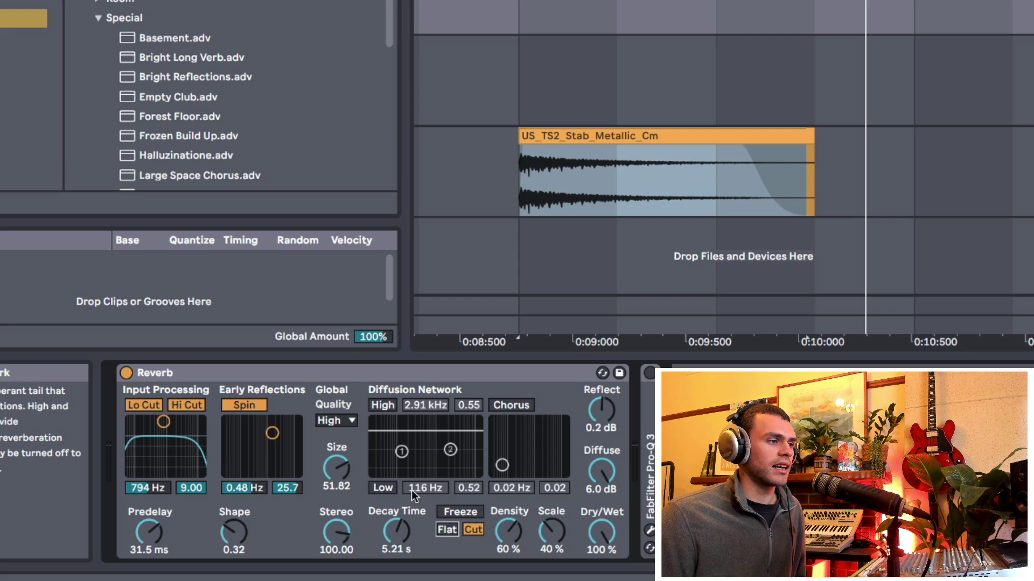
pyautogui.click(461, 515)
pyautogui.click(383, 488)
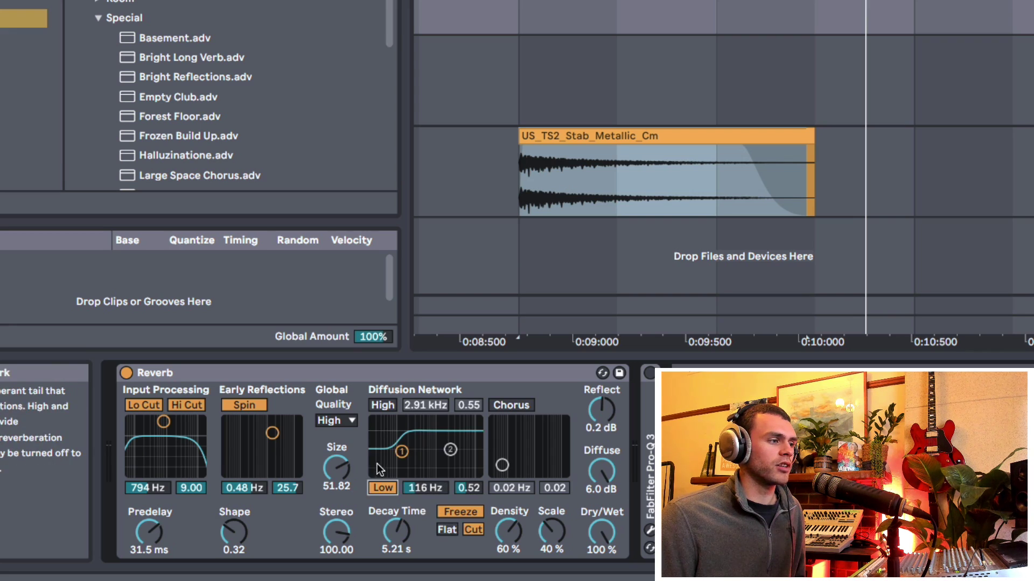
pyautogui.click(375, 407)
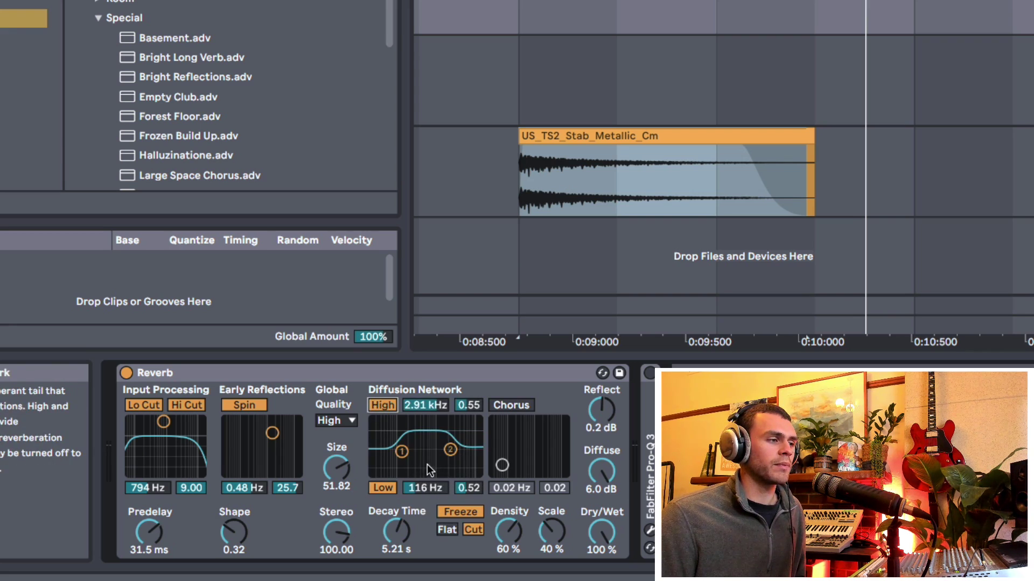
pyautogui.moveTo(396, 453); pyautogui.dragTo(405, 451)
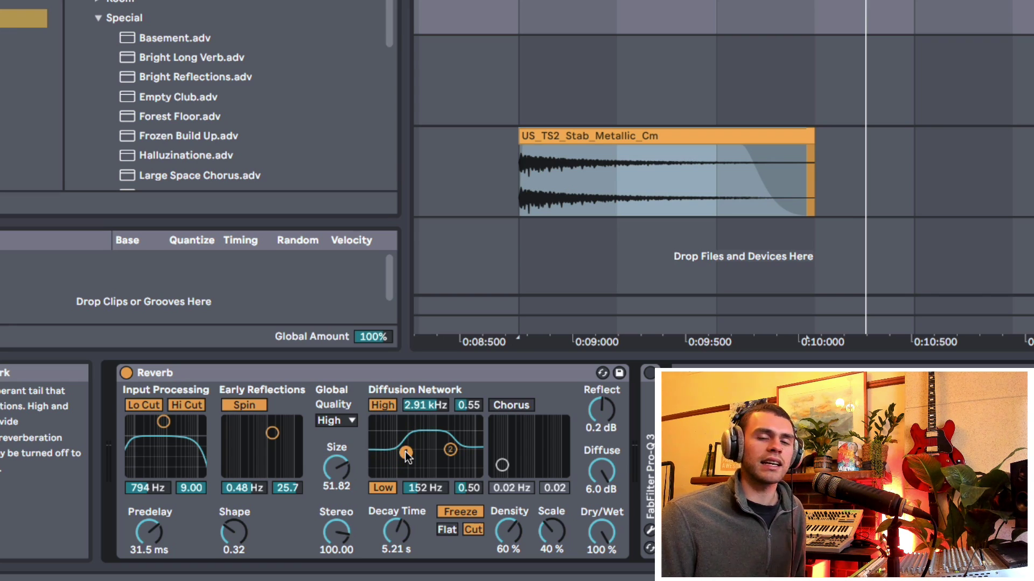
# - Compare Flat on and off on the frozen stab, with Cut off and filters at Low 162 Hz and High 1.37 kHz, both 0.20
pyautogui.press('space')
pyautogui.click(472, 530)
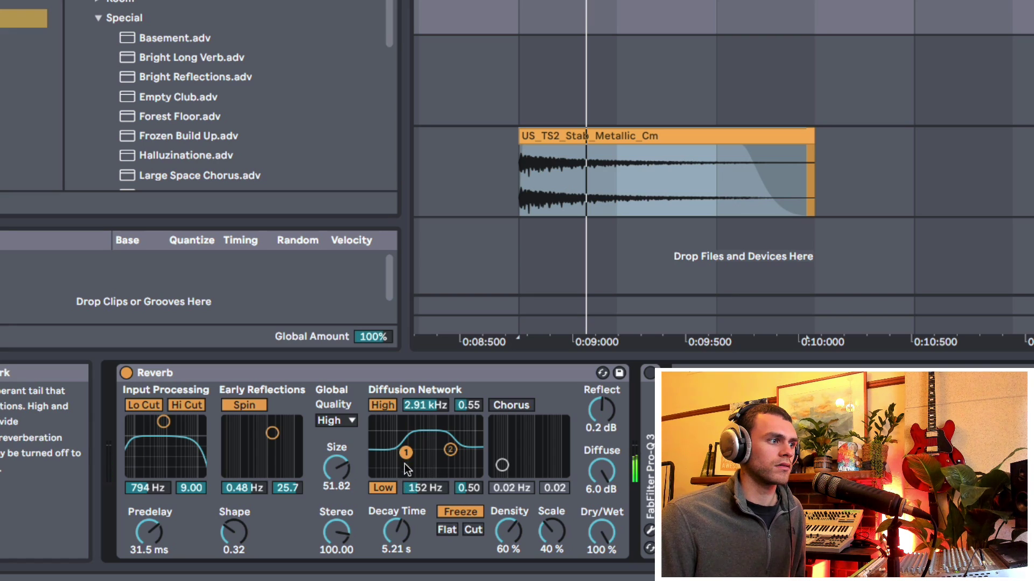
pyautogui.moveTo(405, 454)
pyautogui.mouseDown()
pyautogui.moveTo(435, 472)
pyautogui.moveTo(449, 461)
pyautogui.moveTo(438, 471)
pyautogui.mouseUp()
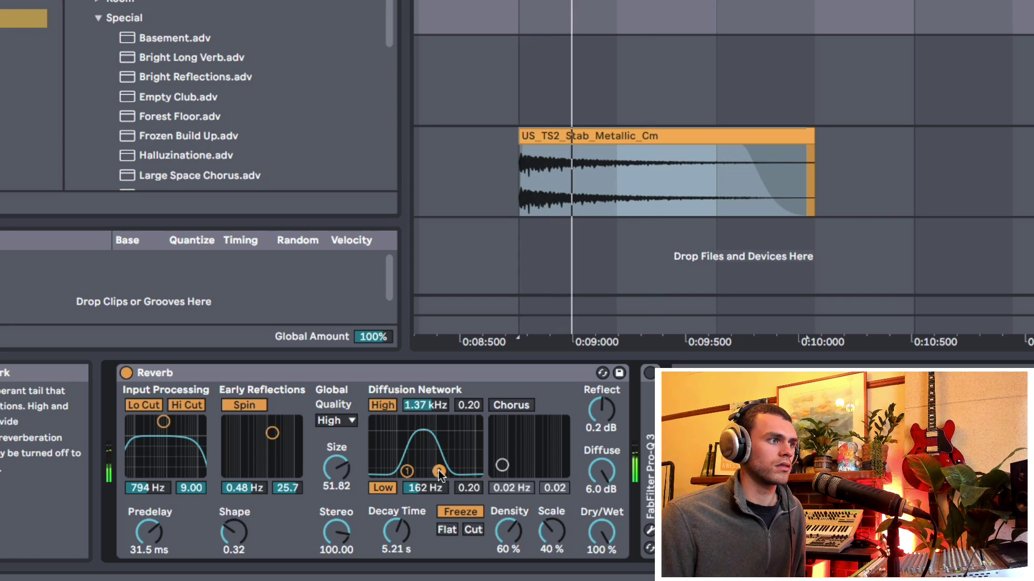
pyautogui.click(450, 528)
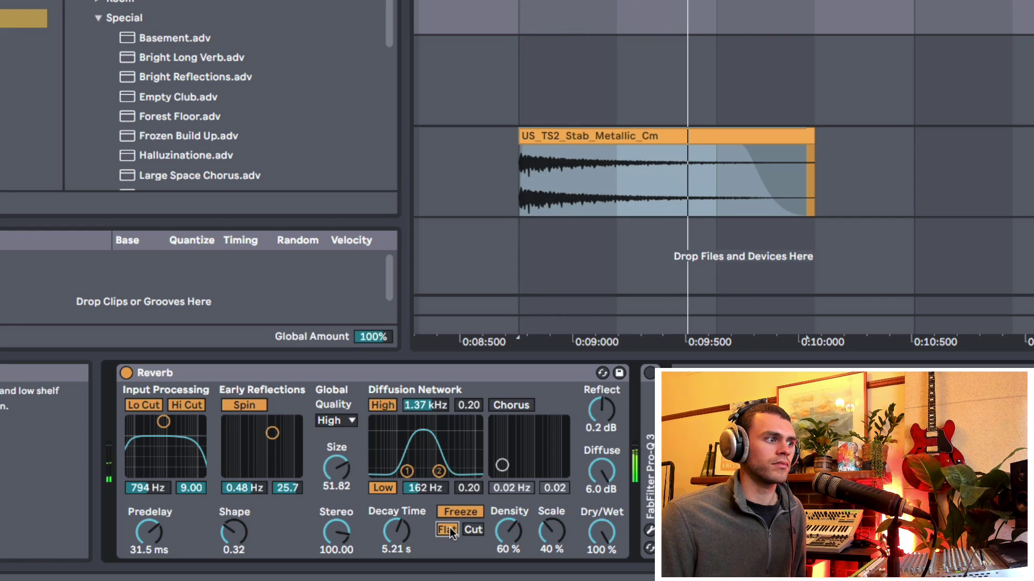
pyautogui.click(450, 529)
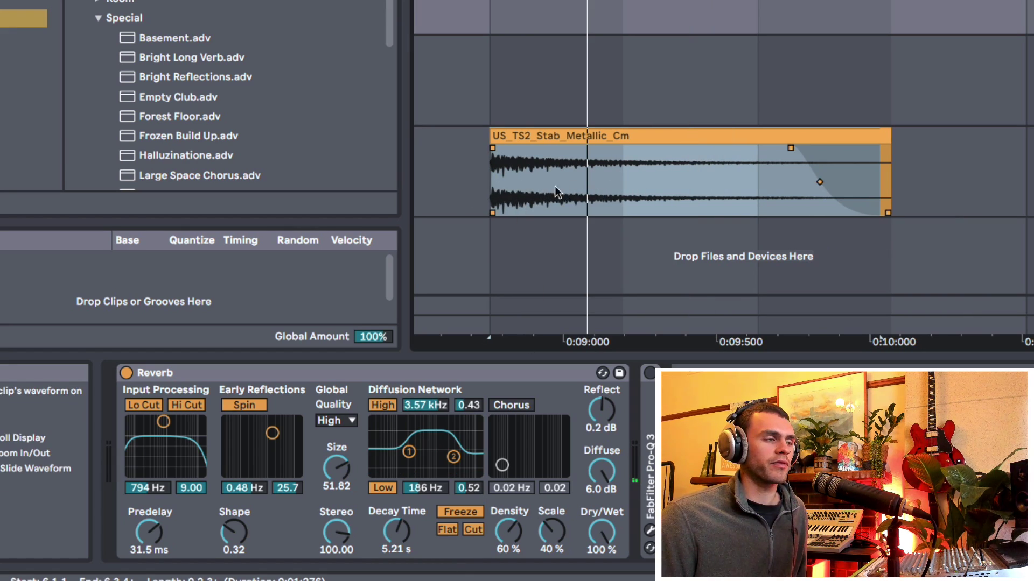
# - Audition Freeze on the stab with Cut and Flat switched off, and bypass and re-enable the Reverb
pyautogui.click(460, 509)
pyautogui.press('space')
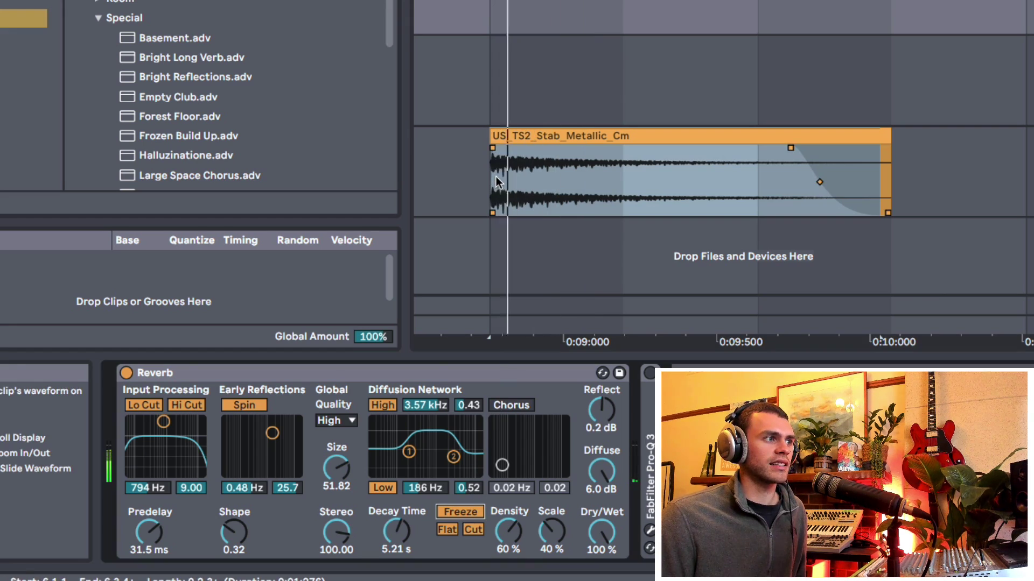
pyautogui.press('space')
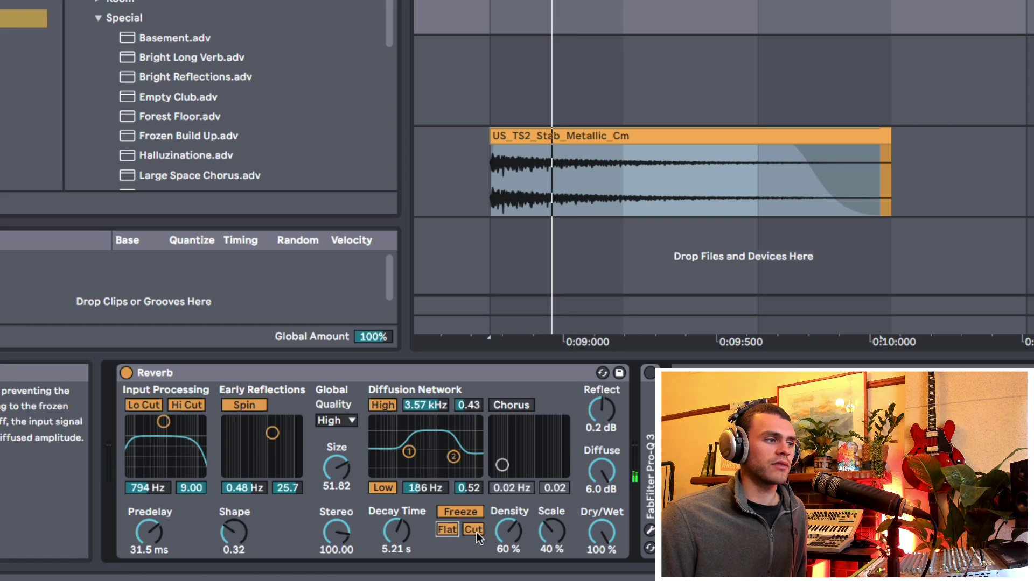
pyautogui.click(476, 532)
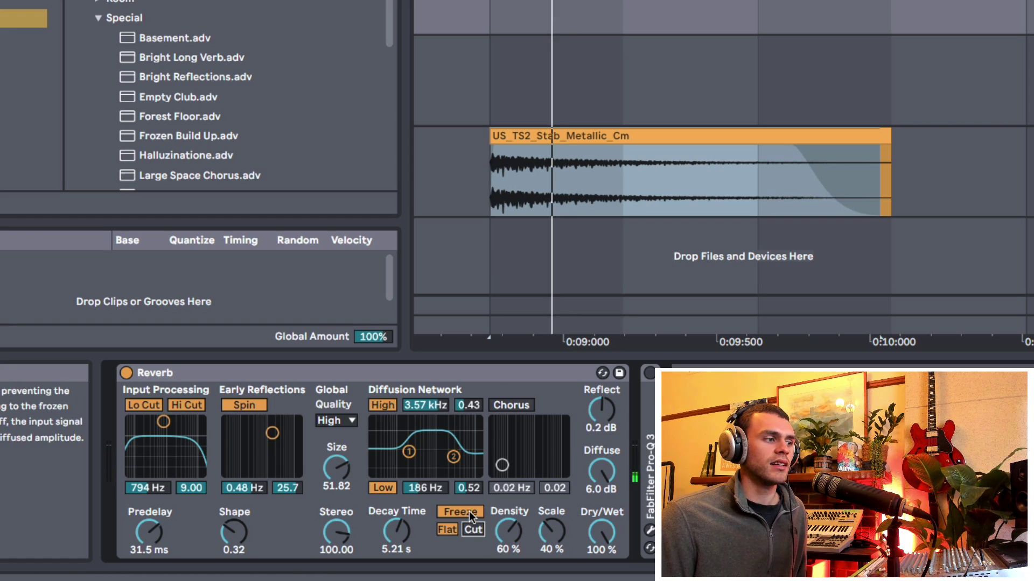
pyautogui.click(469, 512)
pyautogui.click(470, 516)
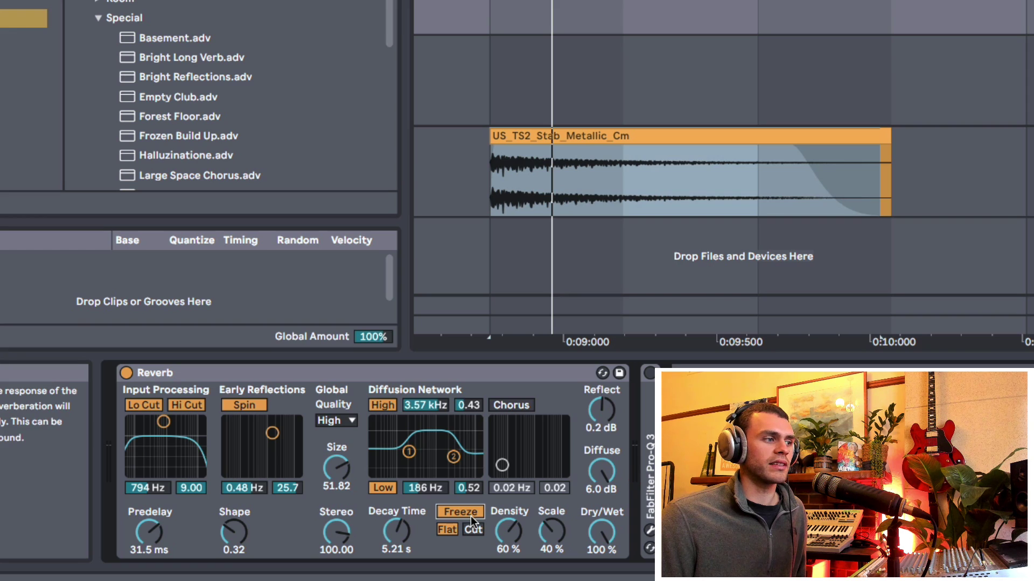
pyautogui.click(450, 530)
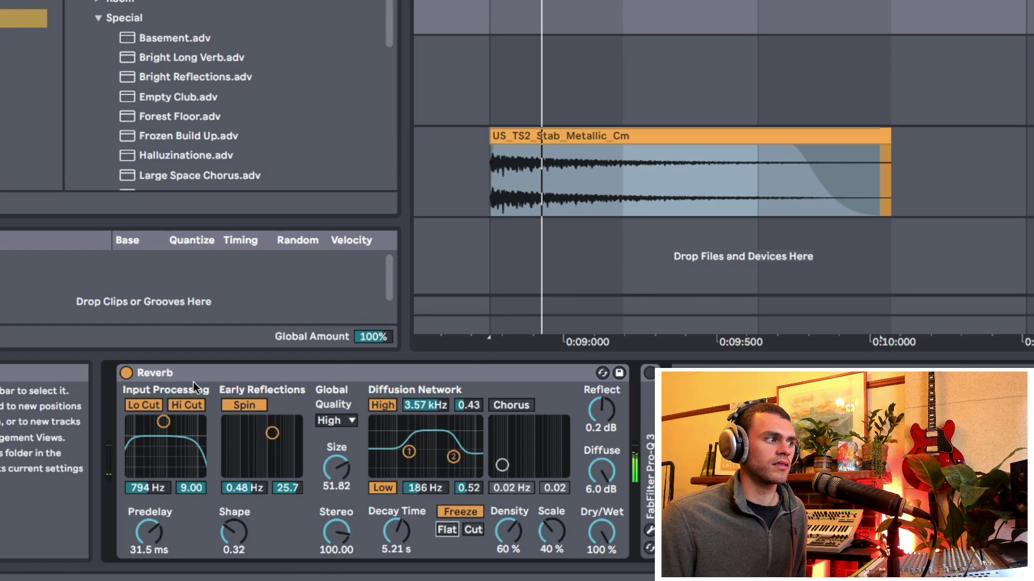
pyautogui.click(124, 376)
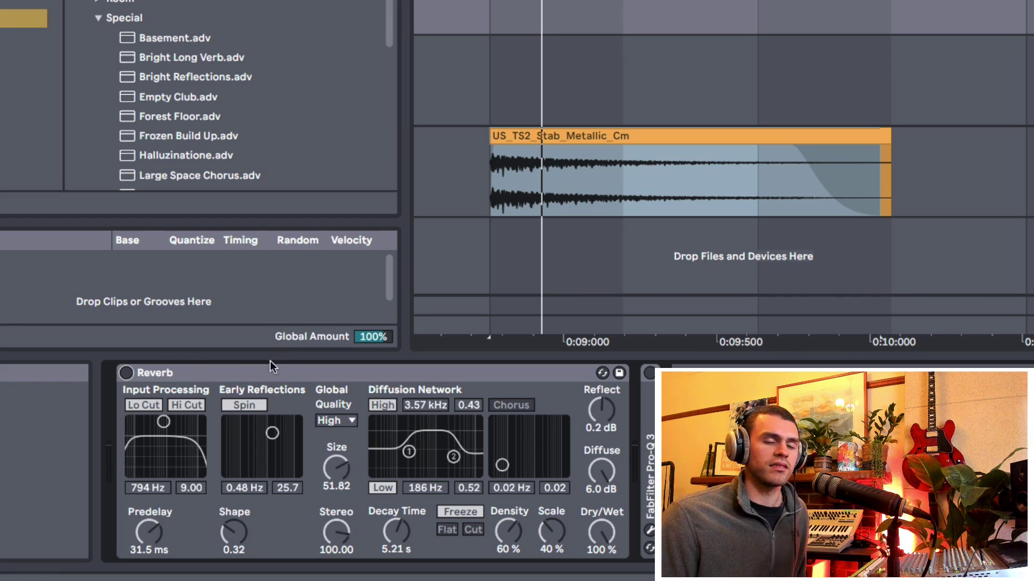
pyautogui.click(126, 373)
# - Enable the Diffusion Network's Chorus, audition it on the stab, and set it to 0.86 Hz and 1.01
pyautogui.click(513, 405)
pyautogui.moveTo(497, 469); pyautogui.dragTo(538, 436)
pyautogui.moveTo(601, 469)
pyautogui.mouseDown()
pyautogui.moveTo(601, 511)
pyautogui.moveTo(601, 471)
pyautogui.mouseUp()
pyautogui.press('space')
pyautogui.press('space')
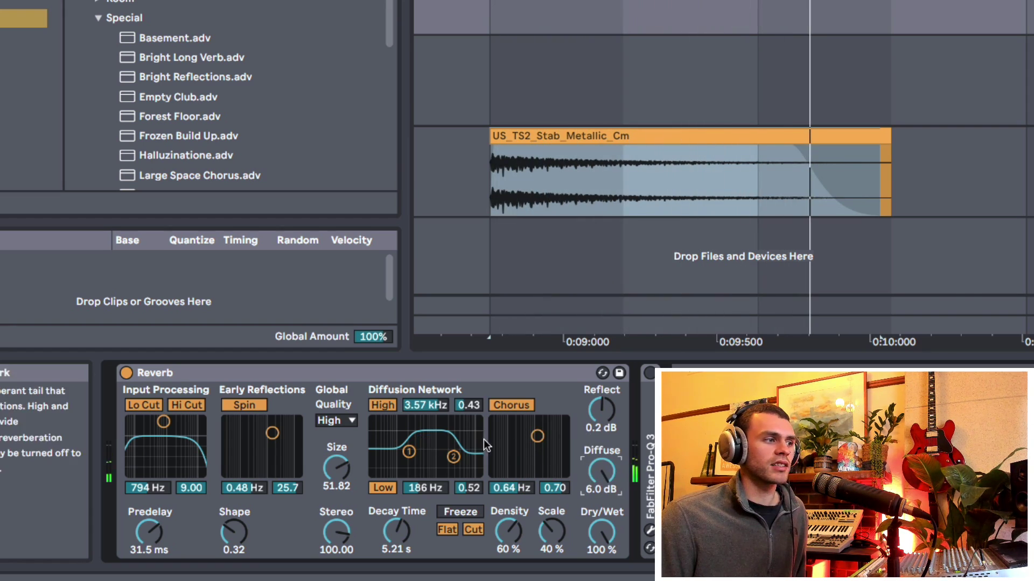
pyautogui.moveTo(537, 436); pyautogui.dragTo(540, 432)
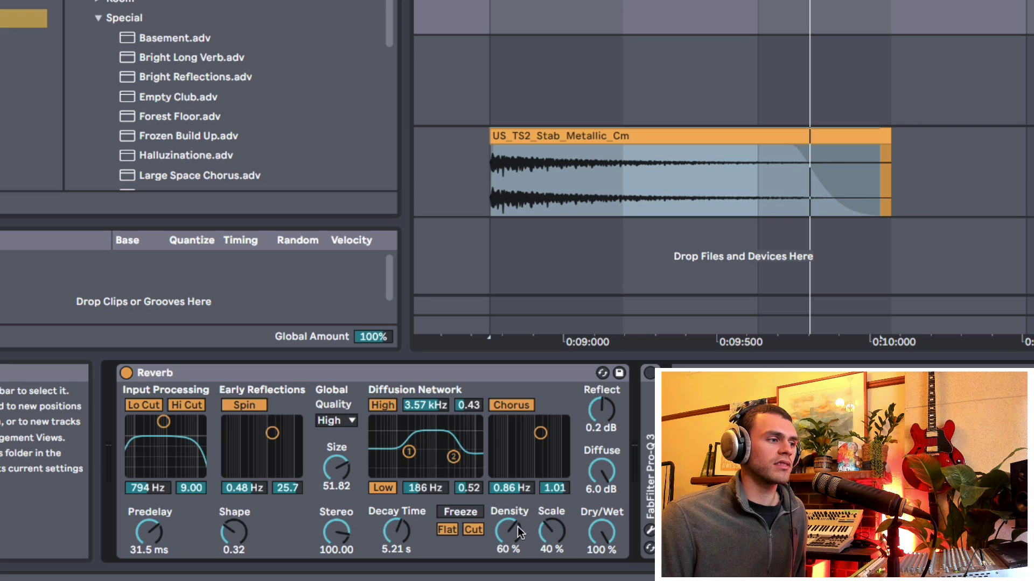
# - Set the Diffusion Network's Density to 76 %
pyautogui.click(560, 531)
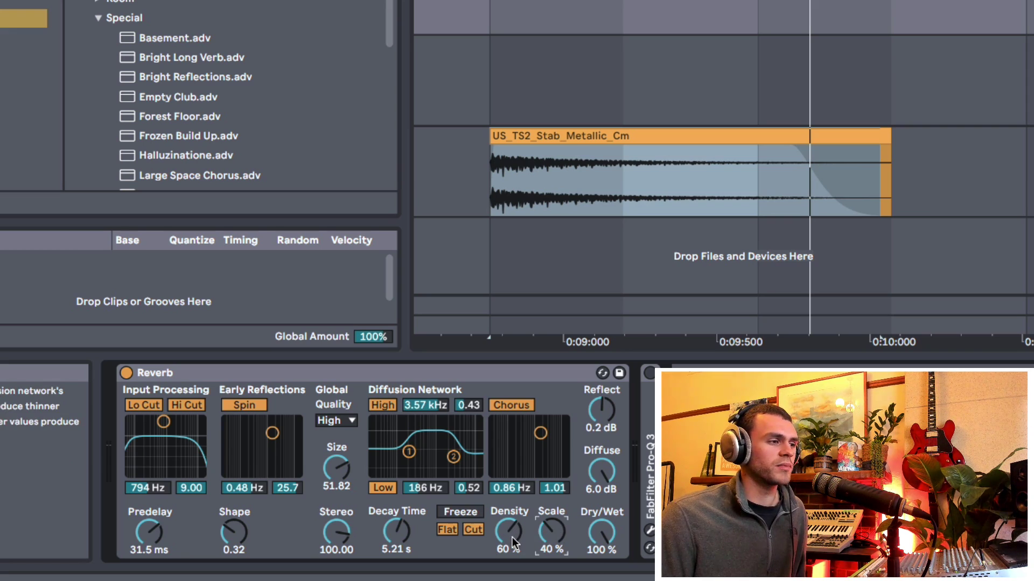
pyautogui.click(435, 381)
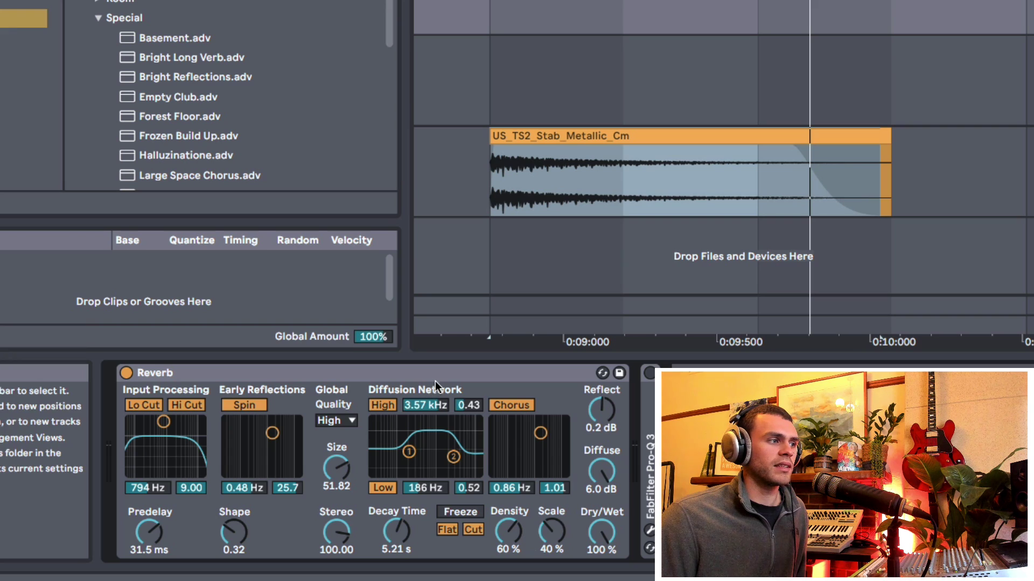
pyautogui.click(509, 536)
pyautogui.moveTo(509, 536); pyautogui.dragTo(512, 534)
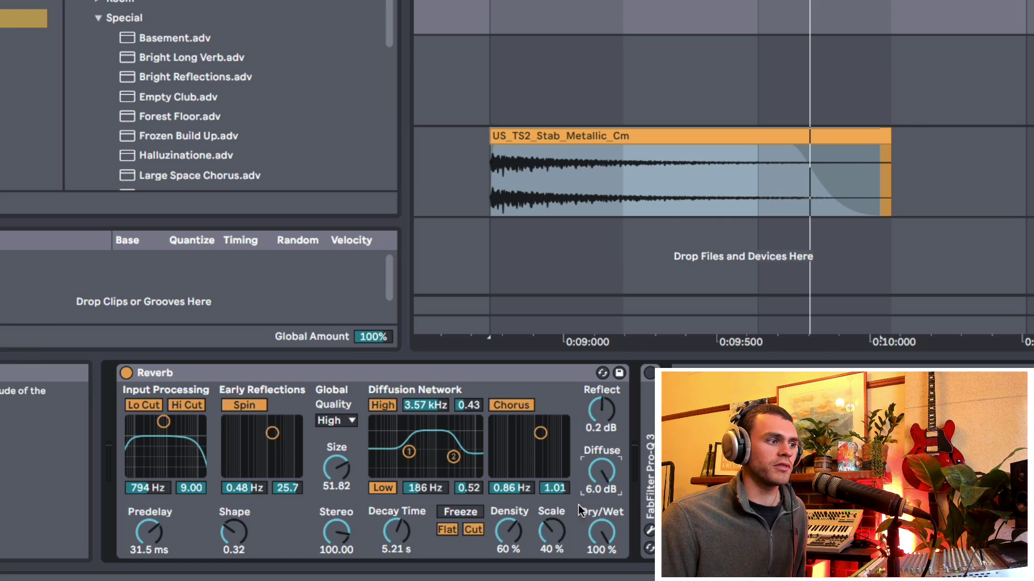
pyautogui.moveTo(509, 533); pyautogui.dragTo(508, 488)
pyautogui.moveTo(504, 533); pyautogui.dragTo(504, 543)
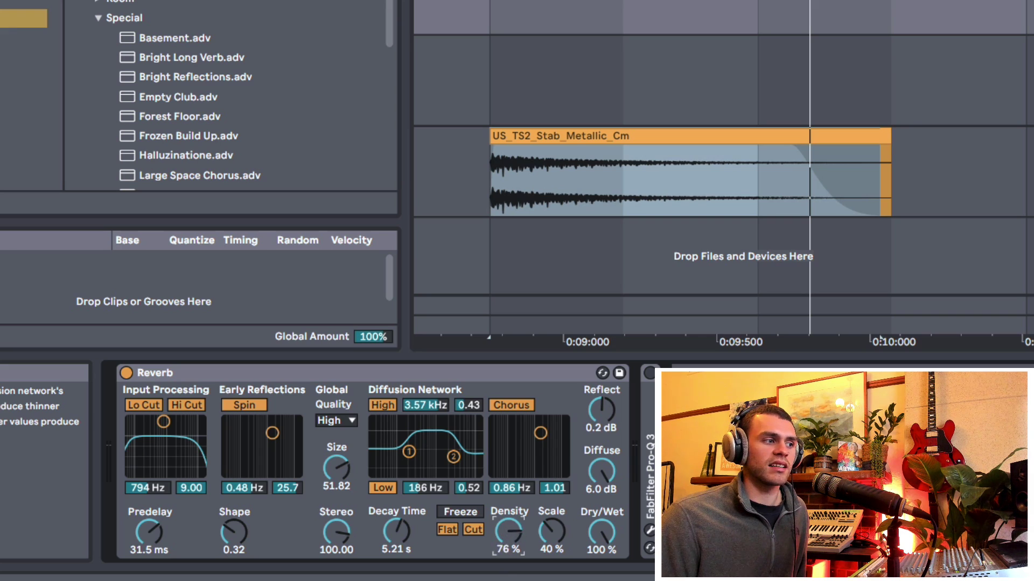
# - Audition the stab with the Diffusion Network's Density at 0.1 %, and switch Chorus off
pyautogui.scroll(5, 502, 527)
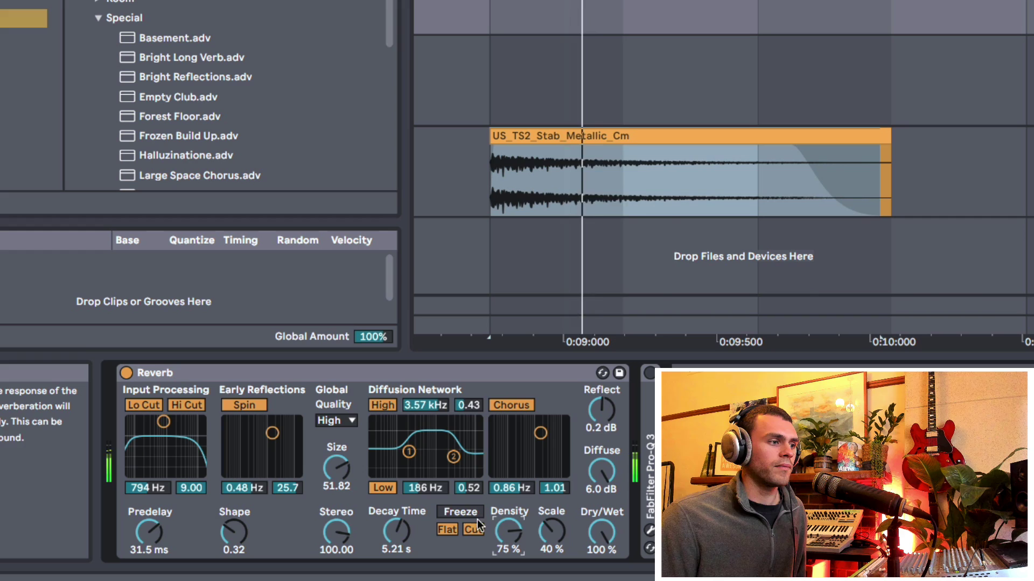
pyautogui.moveTo(505, 525); pyautogui.dragTo(506, 571)
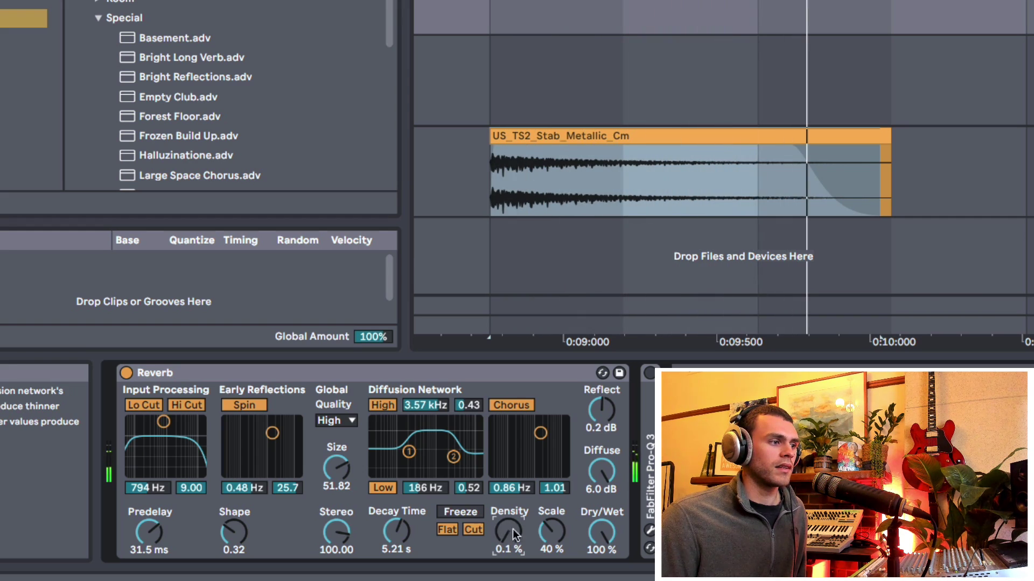
pyautogui.click(512, 407)
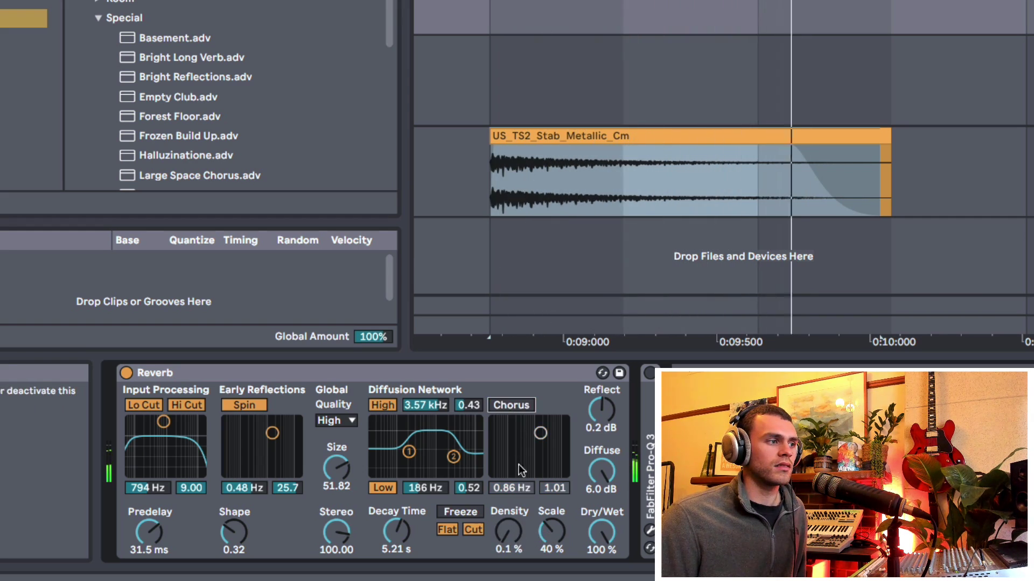
pyautogui.moveTo(505, 539); pyautogui.dragTo(507, 573)
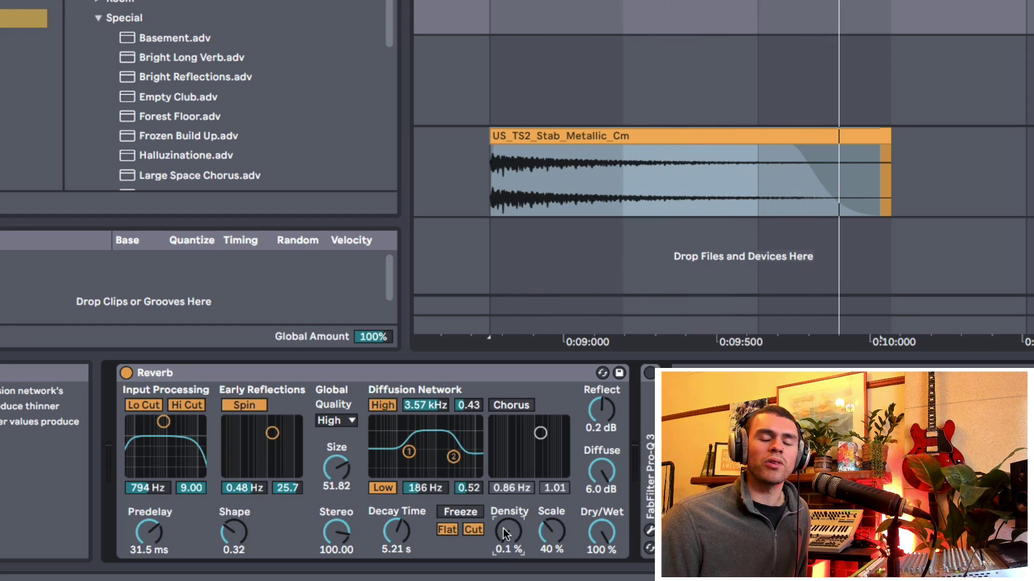
pyautogui.press('space')
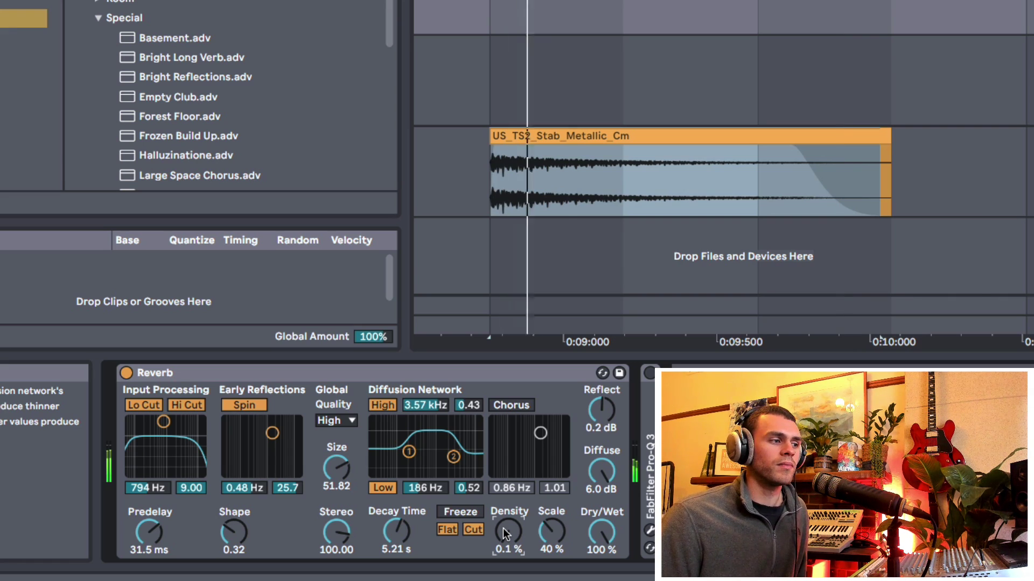
# - Compare the stab at higher Diffusion Network densities, setting Density to 77 % and 67 %
pyautogui.moveTo(506, 533); pyautogui.dragTo(507, 543)
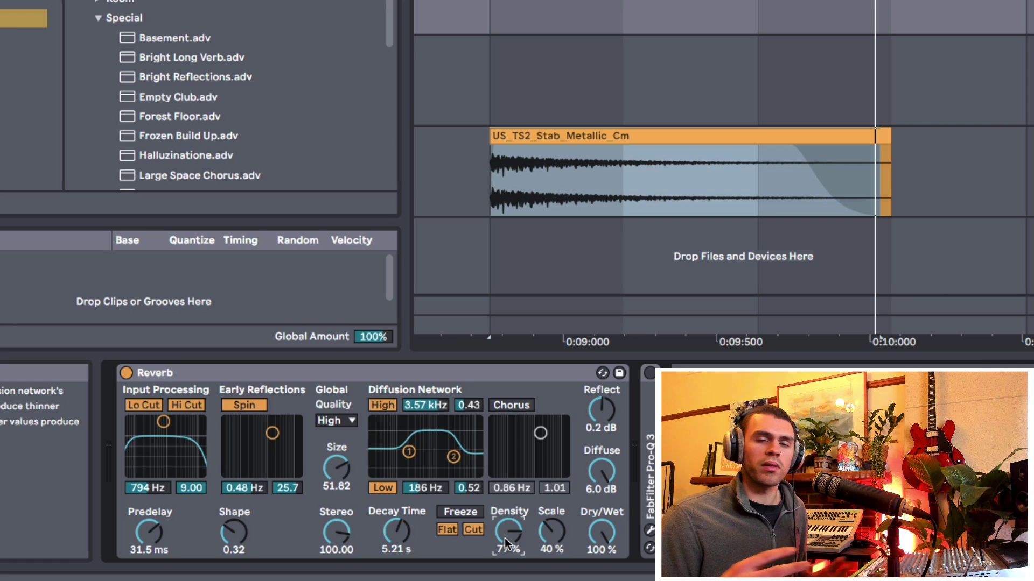
pyautogui.press('space')
pyautogui.press('space')
pyautogui.press('space')
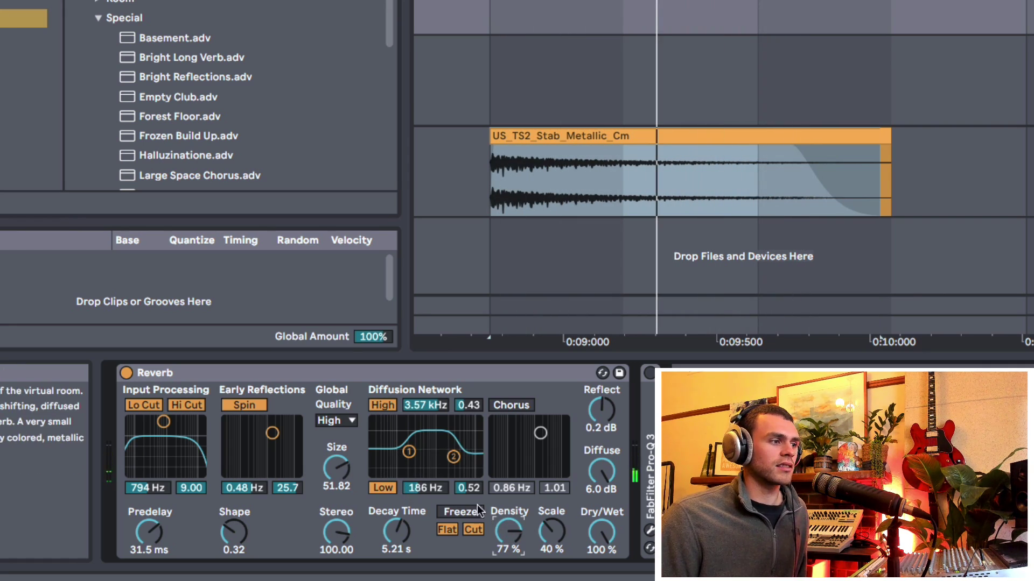
pyautogui.moveTo(497, 540); pyautogui.dragTo(496, 549)
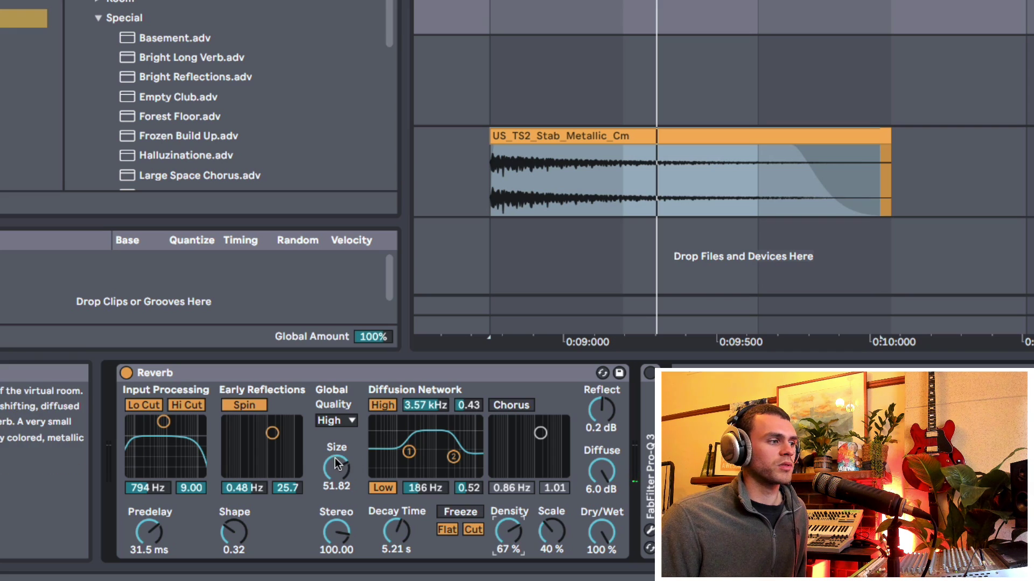
# - Set the Reverb's Size to 0.22, Scale to 5.0 % and Density to 71 % while auditioning the stab
pyautogui.moveTo(336, 469); pyautogui.dragTo(336, 517)
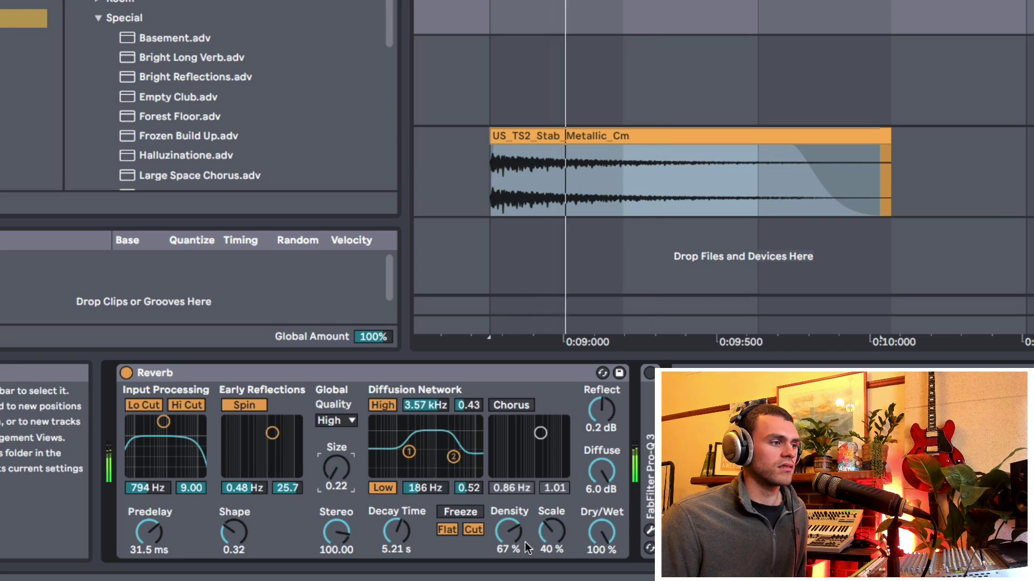
pyautogui.moveTo(508, 525); pyautogui.dragTo(537, 571)
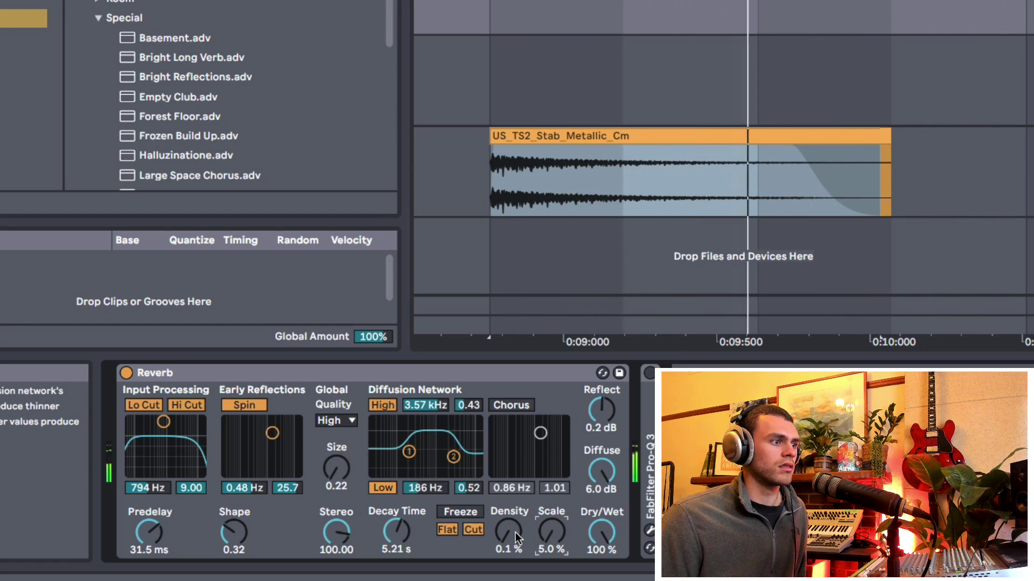
pyautogui.moveTo(509, 531)
pyautogui.mouseDown()
pyautogui.moveTo(509, 512)
pyautogui.moveTo(508, 538)
pyautogui.mouseUp()
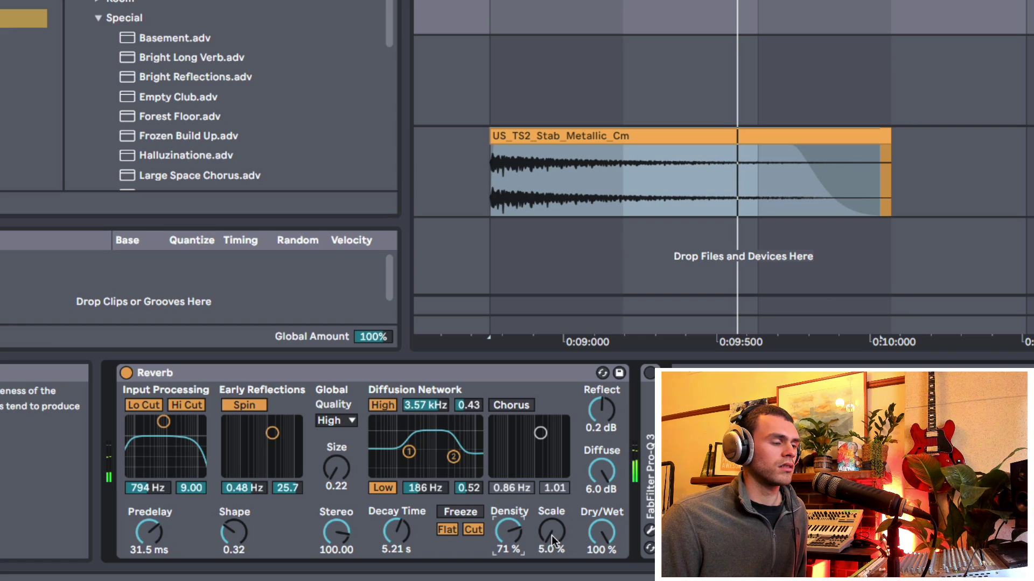
pyautogui.moveTo(550, 527); pyautogui.dragTo(556, 540)
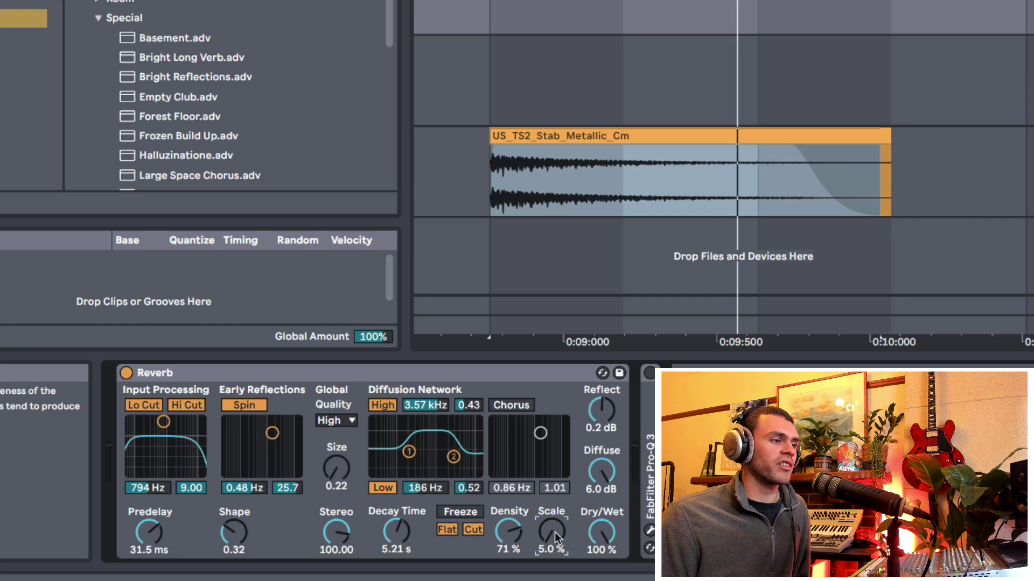
pyautogui.moveTo(553, 534); pyautogui.dragTo(553, 506)
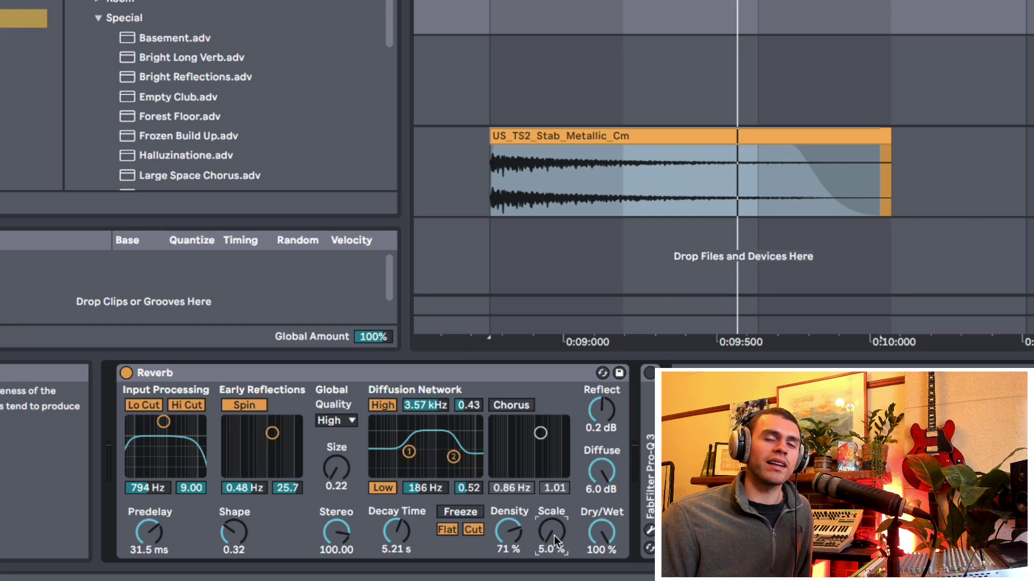
pyautogui.moveTo(554, 534); pyautogui.dragTo(515, 533)
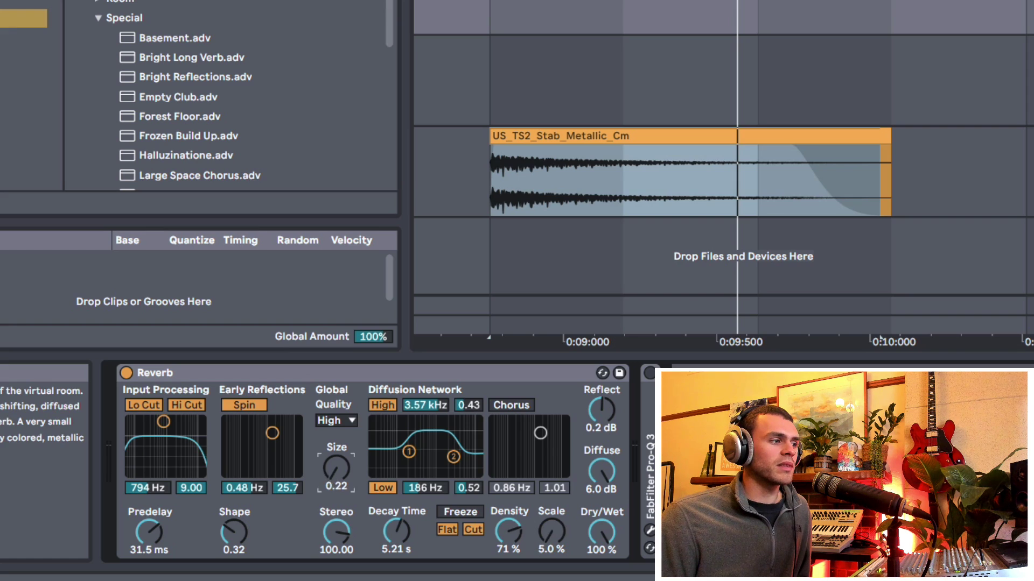
pyautogui.moveTo(336, 468); pyautogui.dragTo(336, 473)
pyautogui.moveTo(548, 529); pyautogui.dragTo(546, 530)
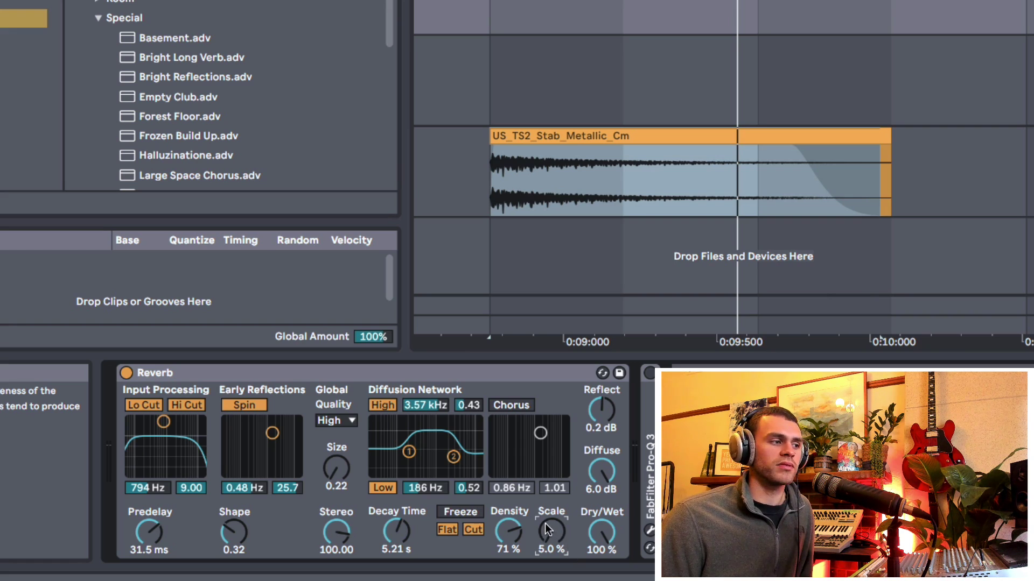
# - Open the FabFilter Pro-Q 3 window and move it clear of the Reverb's controls
pyautogui.doubleClick(648, 474)
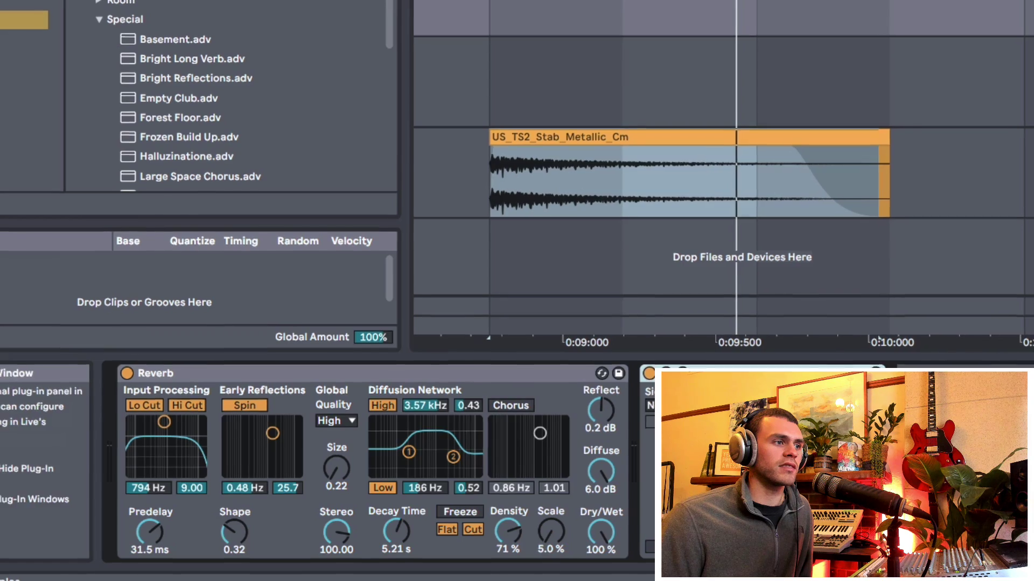
pyautogui.click(683, 371)
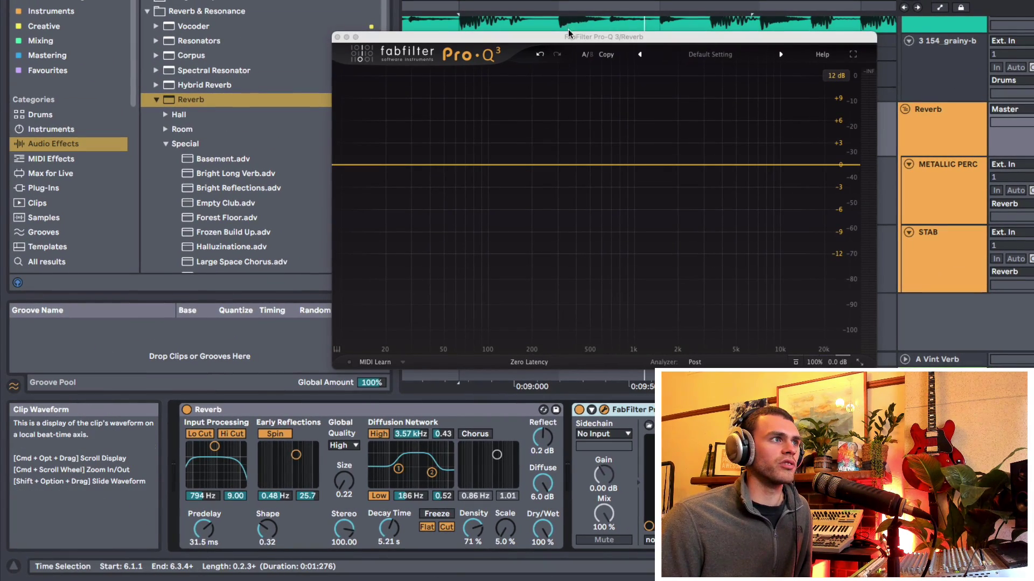
pyautogui.moveTo(569, 37); pyautogui.dragTo(541, 19)
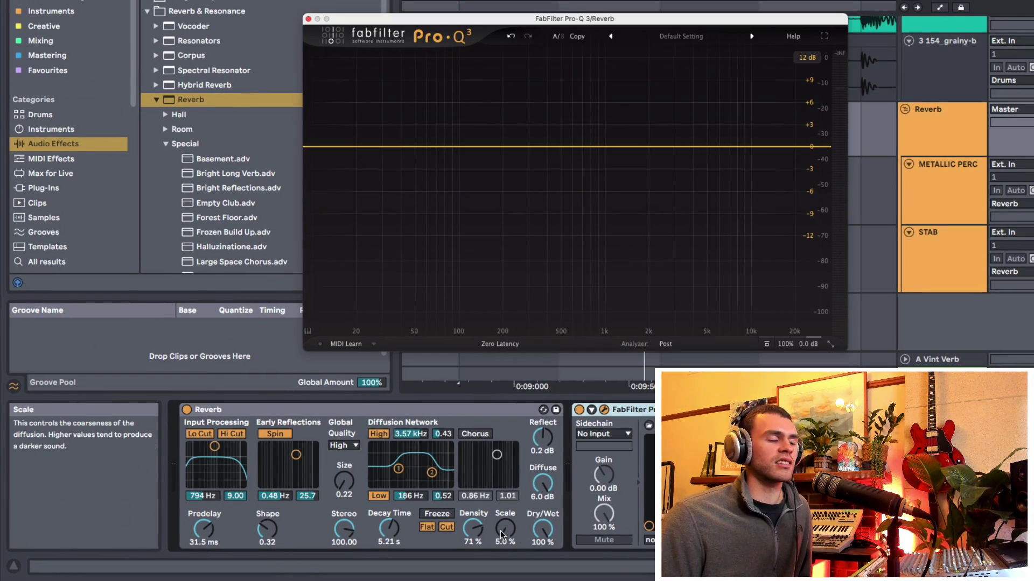
# - Play the stab and examine its spectrum peaks in Pro-Q 3 with Scale at 5.0 %
pyautogui.moveTo(500, 534); pyautogui.dragTo(500, 529)
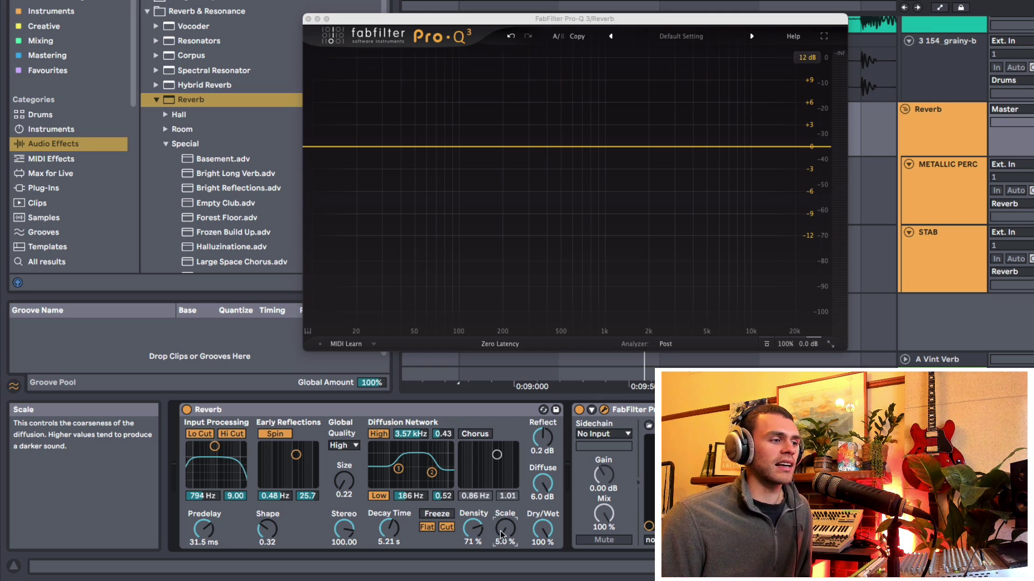
pyautogui.press('space')
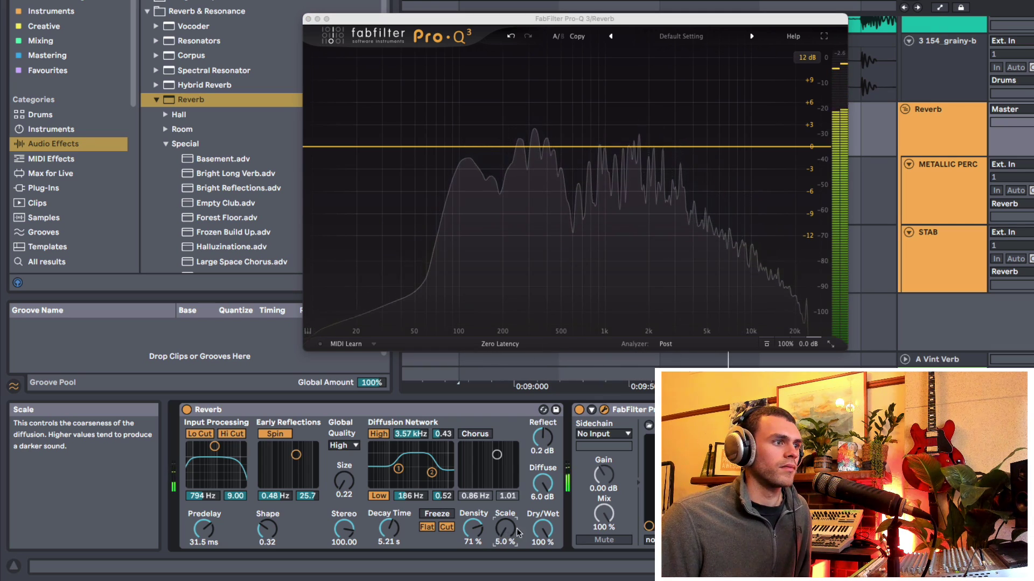
pyautogui.click(538, 366)
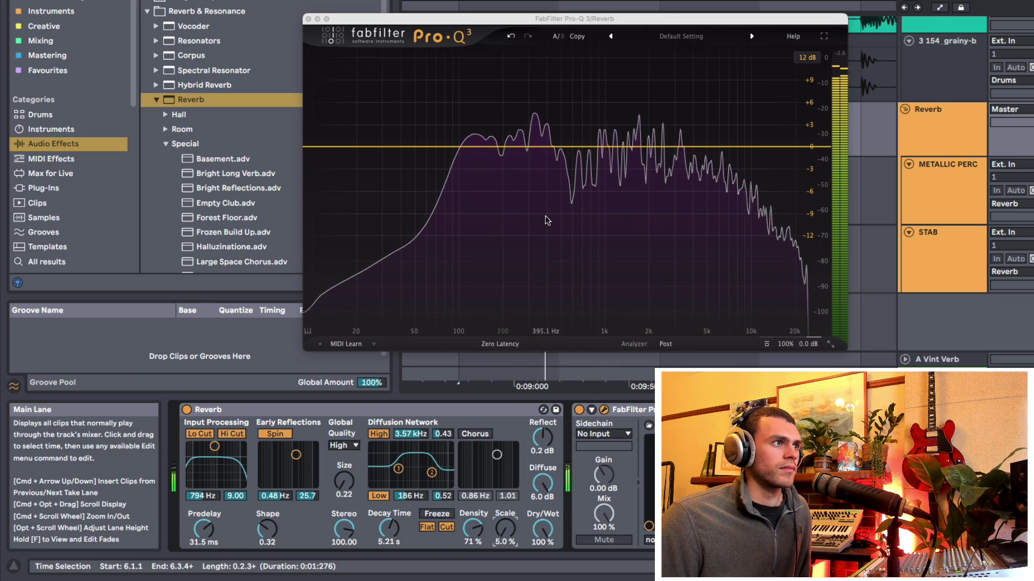
pyautogui.moveTo(547, 217)
pyautogui.moveTo(549, 222); pyautogui.dragTo(535, 118)
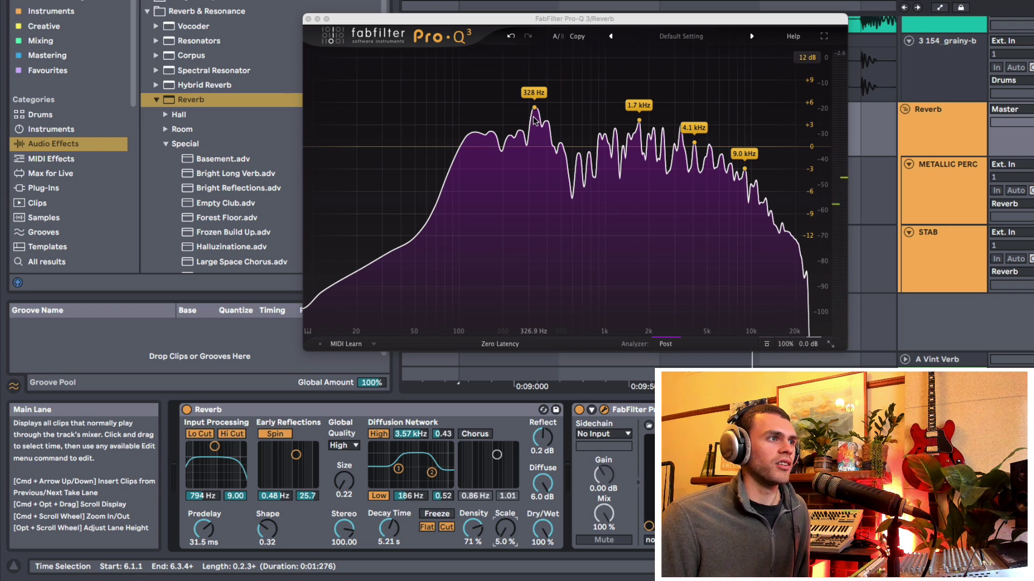
pyautogui.moveTo(530, 238); pyautogui.dragTo(531, 240)
# - Compare the stab's spectrum with the Diffusion Network's Scale at 100 %, 53 % and 75 %
pyautogui.moveTo(505, 528); pyautogui.dragTo(505, 478)
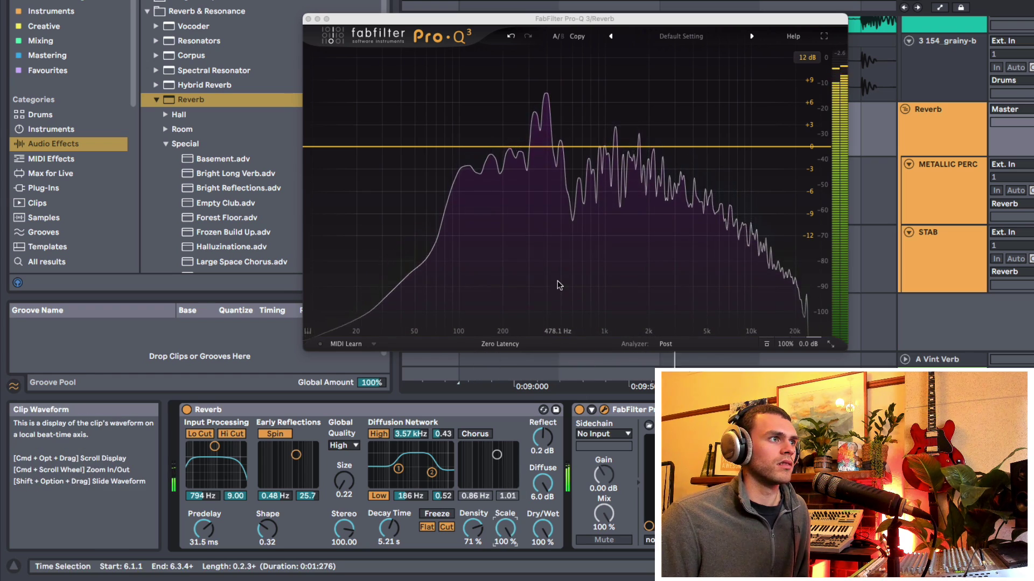
pyautogui.moveTo(549, 178); pyautogui.dragTo(544, 133)
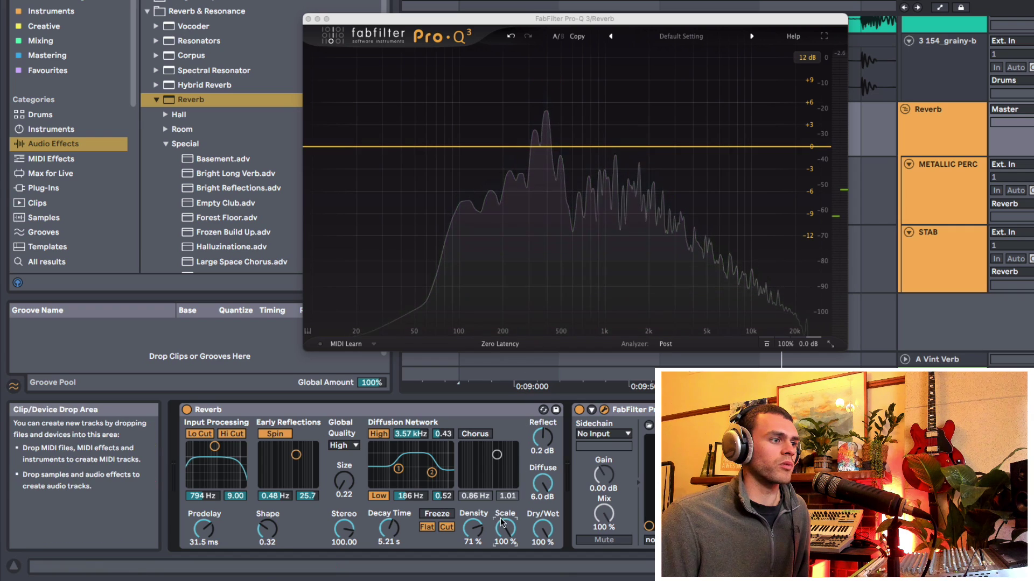
pyautogui.moveTo(505, 528); pyautogui.dragTo(505, 577)
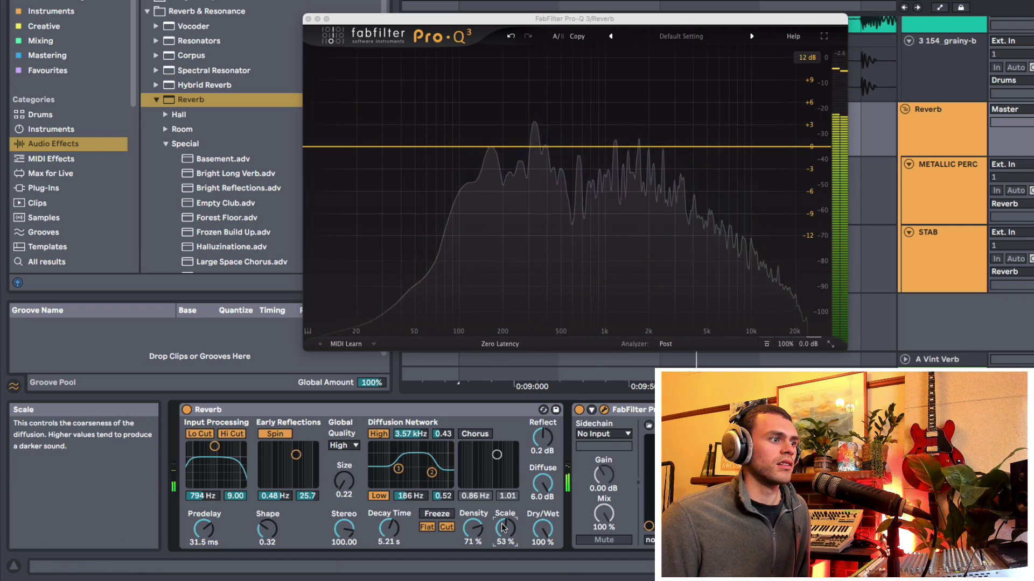
pyautogui.moveTo(500, 535); pyautogui.dragTo(501, 512)
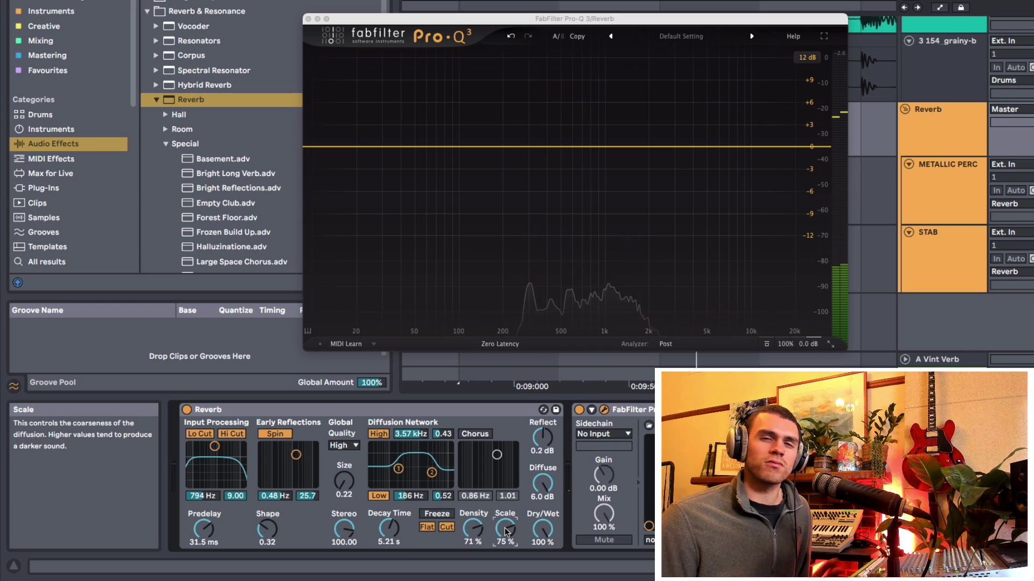
pyautogui.press('space')
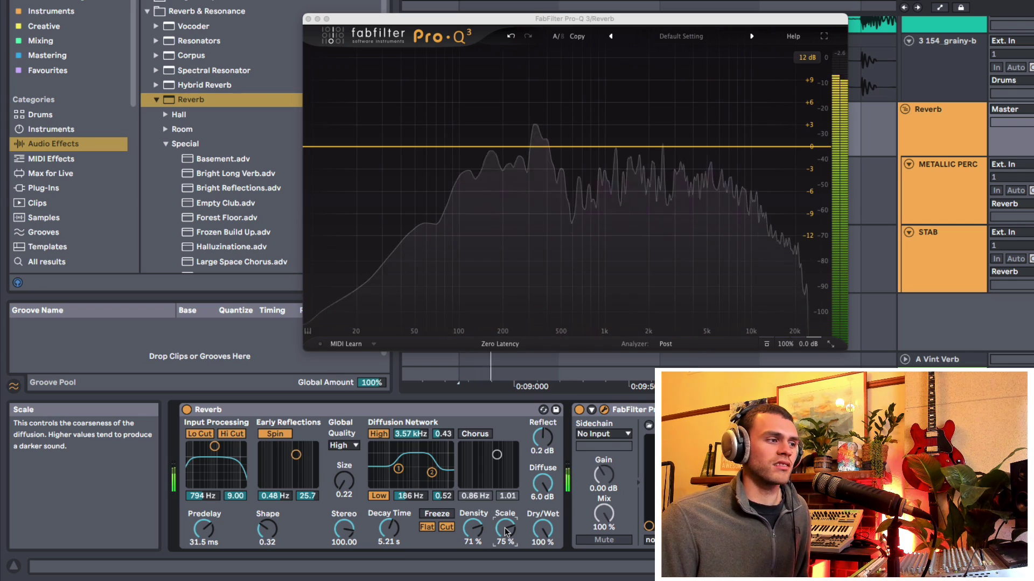
# - Set the Diffusion Network's Scale to 60 % and its Density to 59 %
pyautogui.moveTo(505, 532)
pyautogui.mouseDown()
pyautogui.moveTo(505, 573)
pyautogui.moveTo(506, 518)
pyautogui.mouseUp()
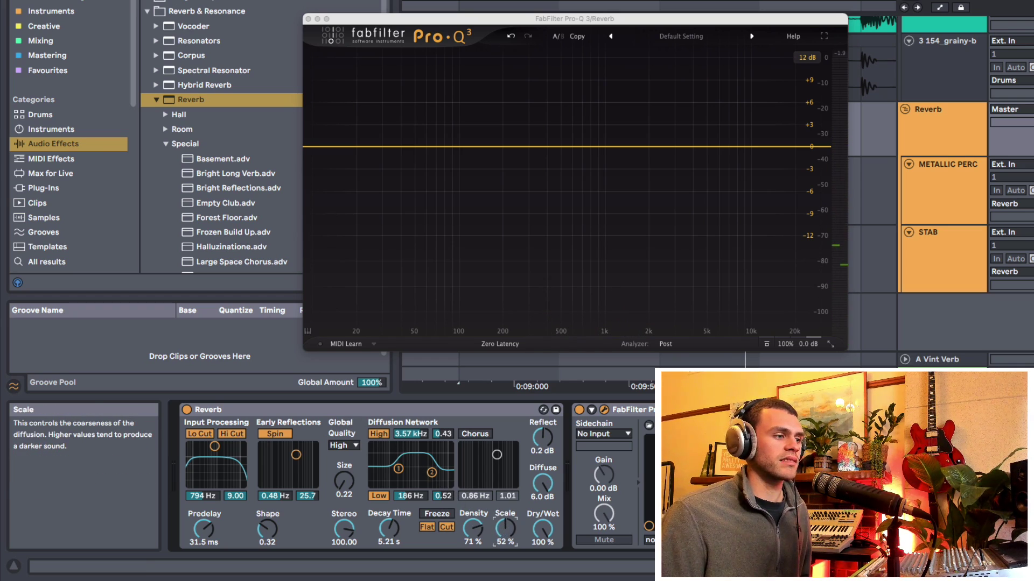
pyautogui.moveTo(480, 530)
pyautogui.mouseDown()
pyautogui.moveTo(505, 526)
pyautogui.moveTo(474, 524)
pyautogui.mouseUp()
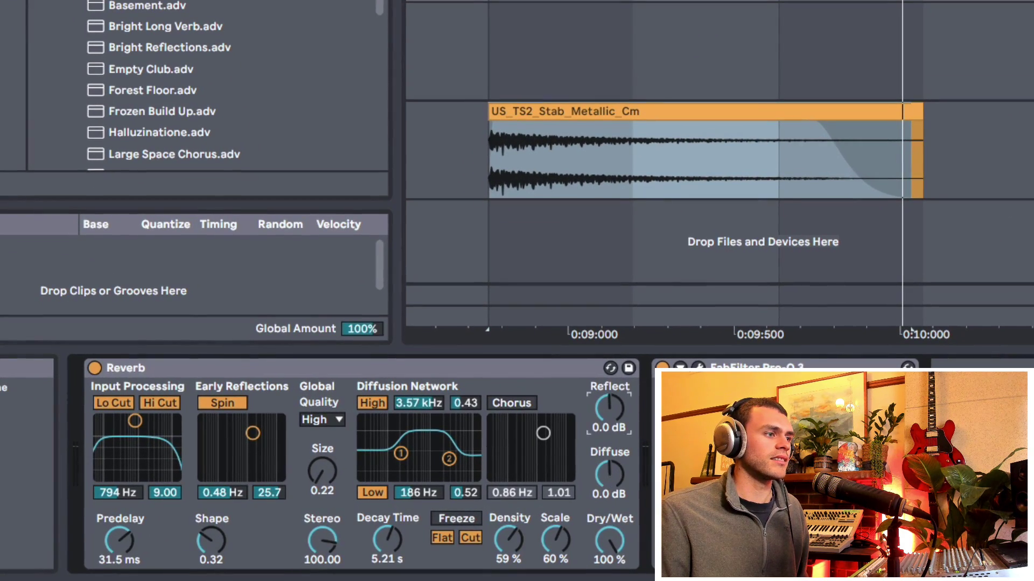
# - Set the Reverb's output levels to Reflect 2.1 dB, Diffuse 0.0 dB and Dry/Wet 30 %
pyautogui.click(609, 475)
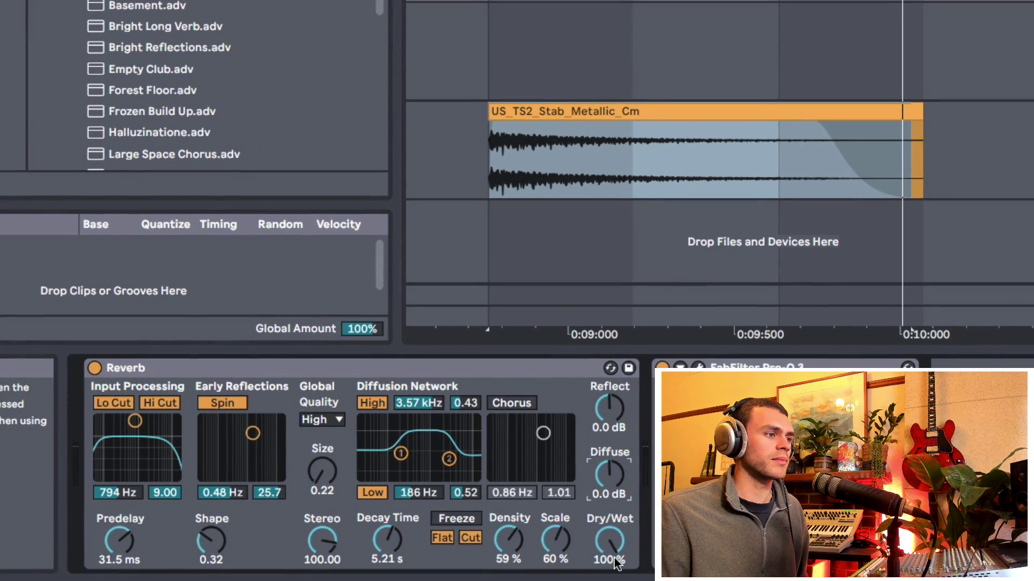
pyautogui.click(611, 549)
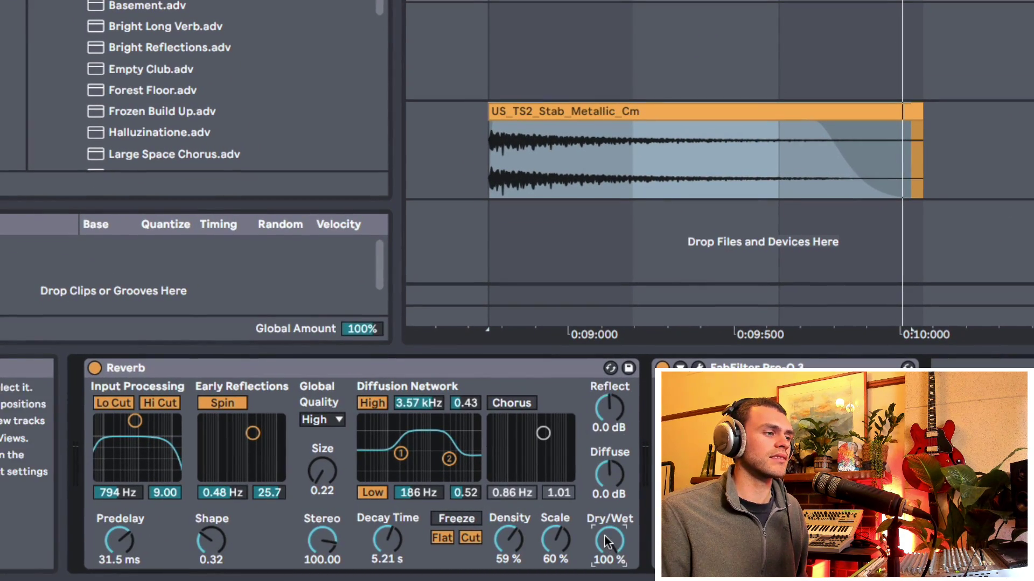
pyautogui.moveTo(628, 422); pyautogui.dragTo(629, 473)
pyautogui.moveTo(606, 413); pyautogui.dragTo(606, 375)
pyautogui.moveTo(609, 474)
pyautogui.mouseDown()
pyautogui.moveTo(609, 466)
pyautogui.moveTo(609, 475)
pyautogui.mouseUp()
pyautogui.moveTo(606, 542); pyautogui.dragTo(606, 563)
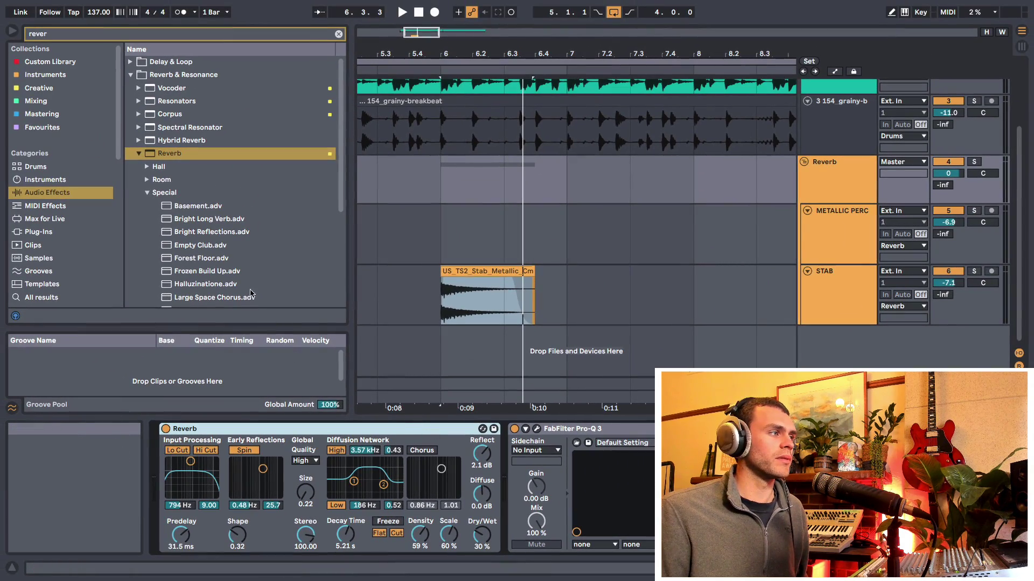
# - Browse the Reverb's Special presets in the audio effects library down to Outer Space
pyautogui.click(114, 0)
pyautogui.scroll(-3, 196, 124)
pyautogui.scroll(-3, 224, 260)
pyautogui.scroll(5, 211, 271)
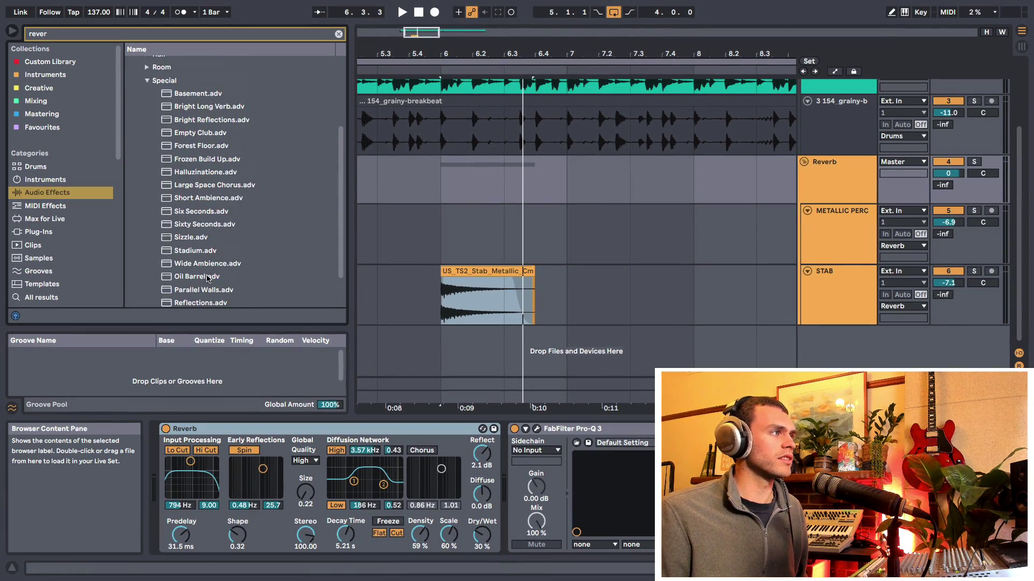
pyautogui.scroll(-3, 207, 273)
pyautogui.scroll(-3, 206, 275)
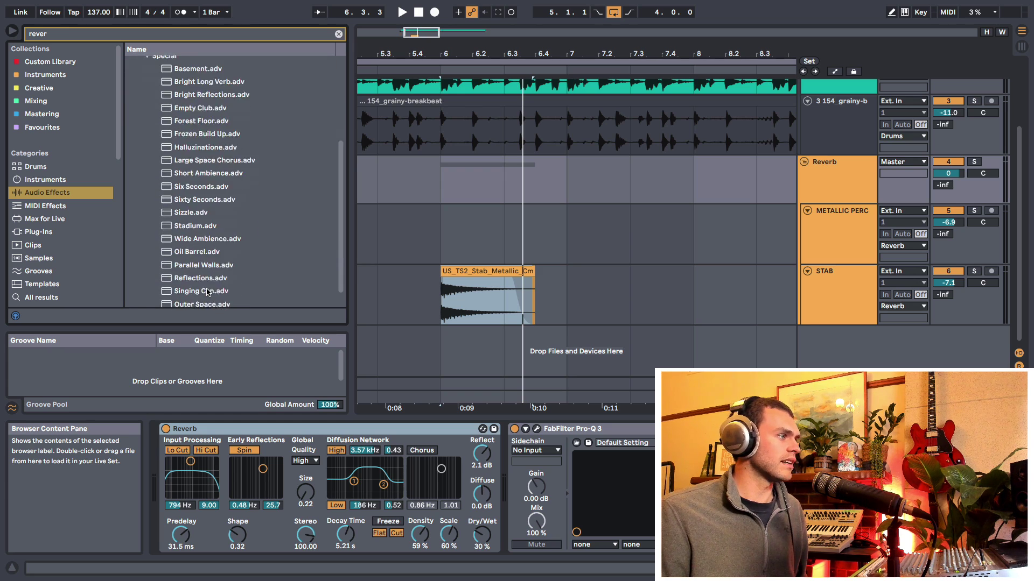
pyautogui.click(474, 433)
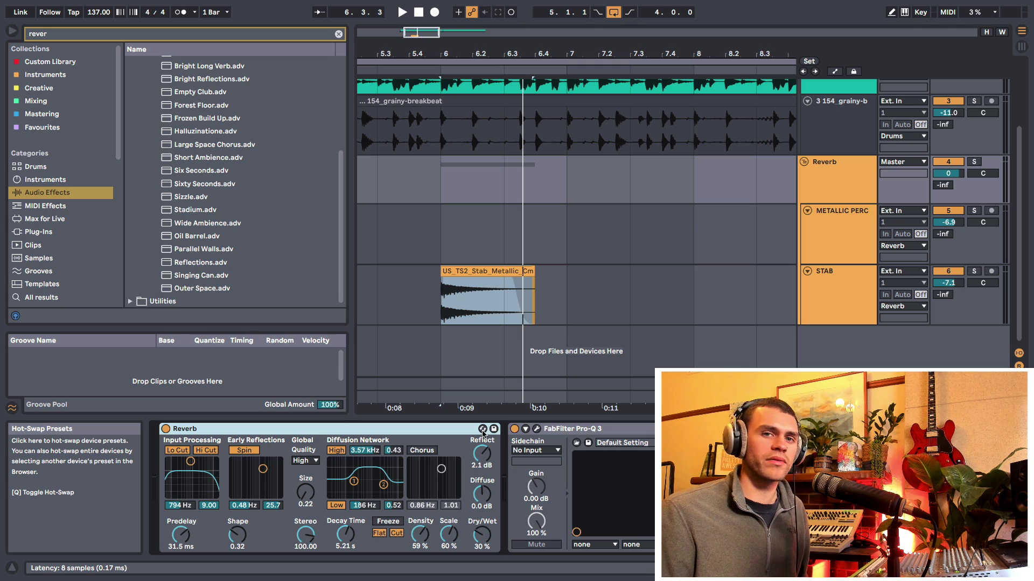
# - Swap the Reverb's settings for the Special preset Outer Space and leave hot-swap mode
pyautogui.click(482, 430)
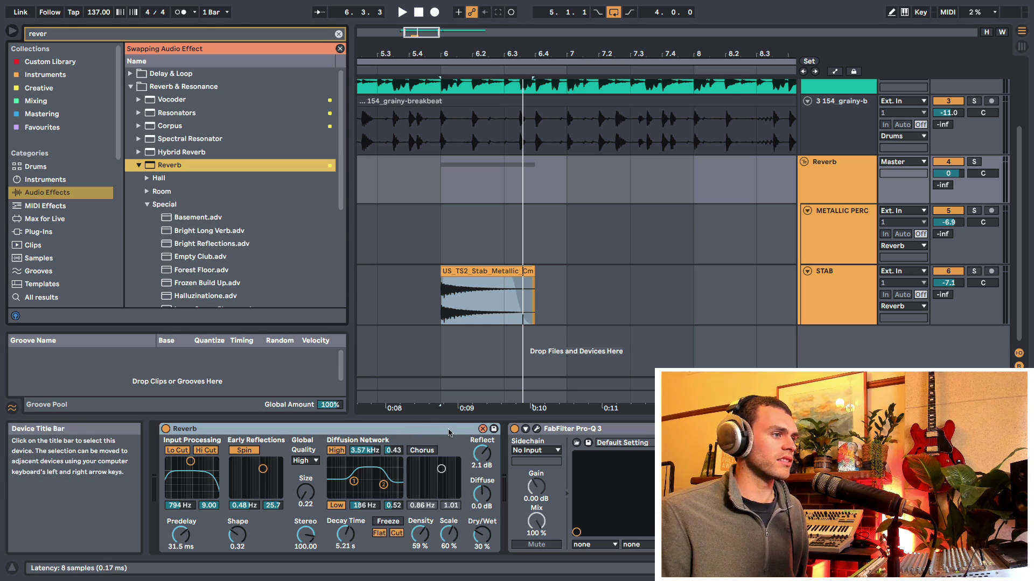
pyautogui.scroll(-4, 248, 289)
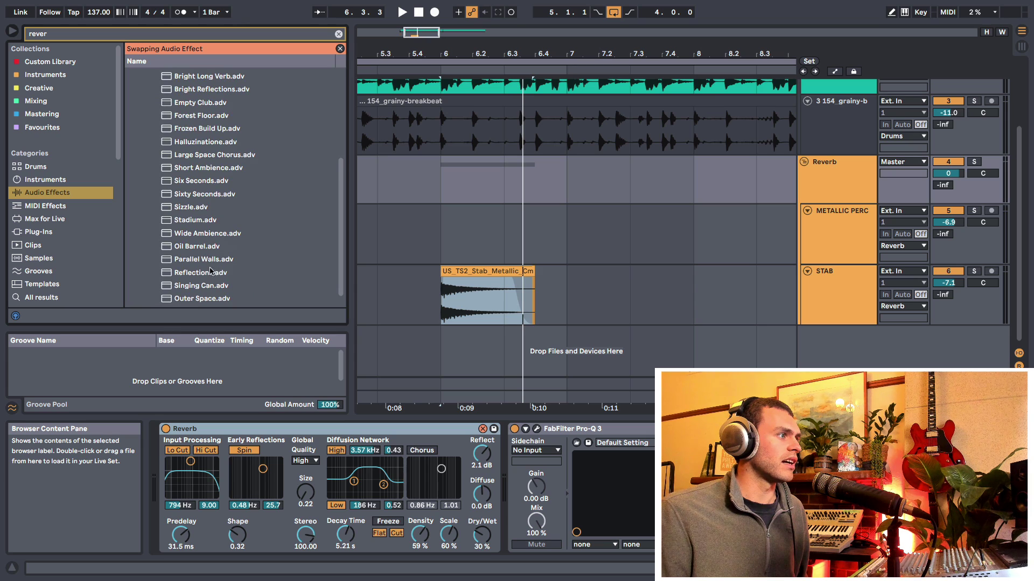
pyautogui.scroll(-1, 217, 285)
pyautogui.click(211, 288)
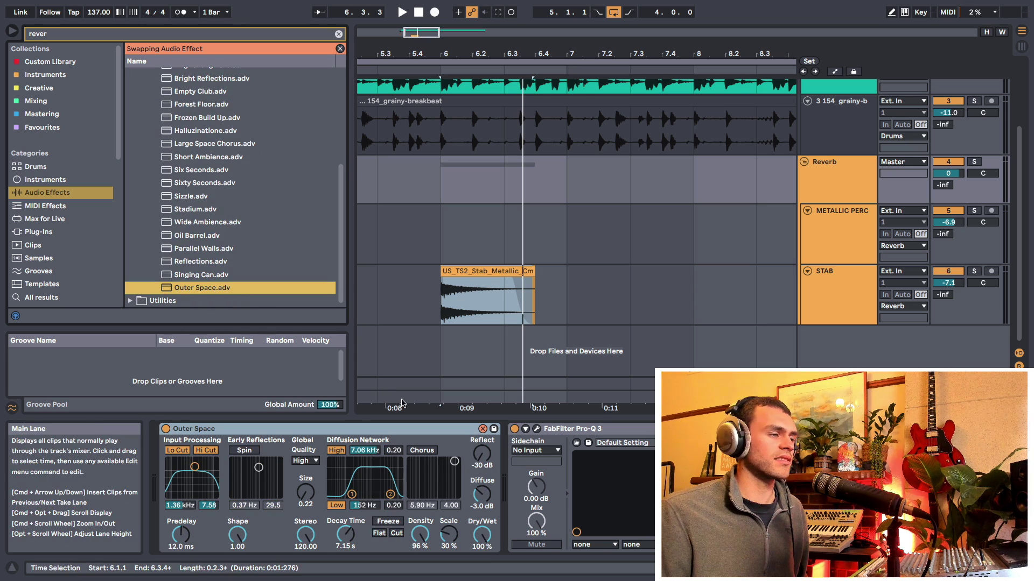
pyautogui.click(482, 429)
pyautogui.click(450, 431)
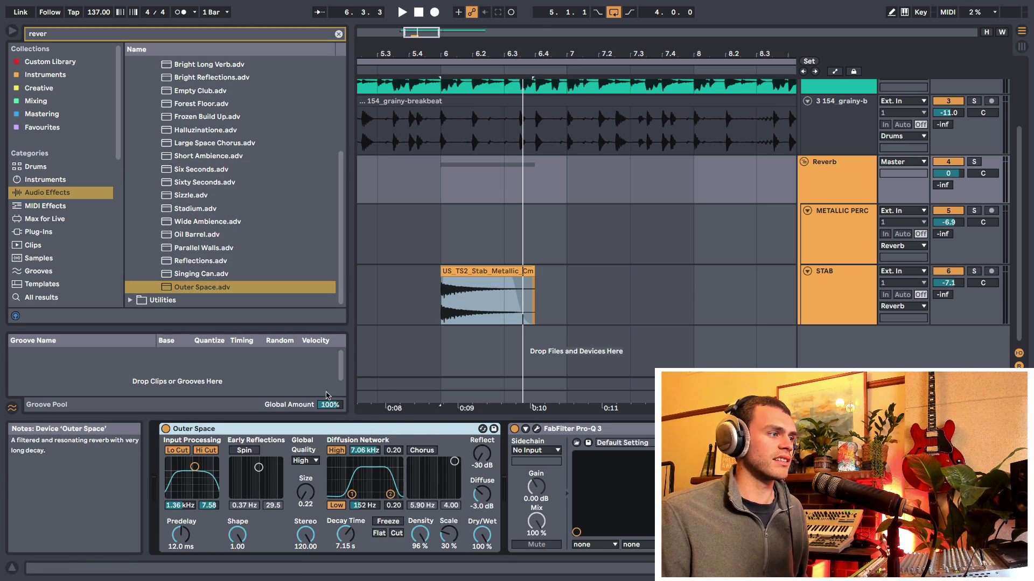
# - Audition the stab from bar 6 through Outer Space with Dry/Wet at 45 %, and return Dry/Wet to 100 %
pyautogui.click(441, 190)
pyautogui.click(413, 429)
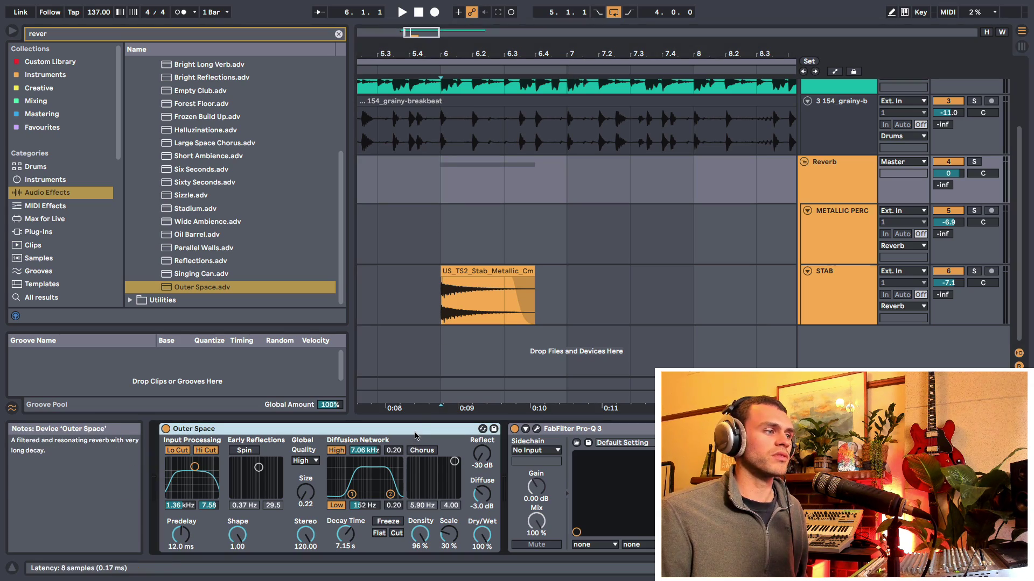
pyautogui.click(440, 185)
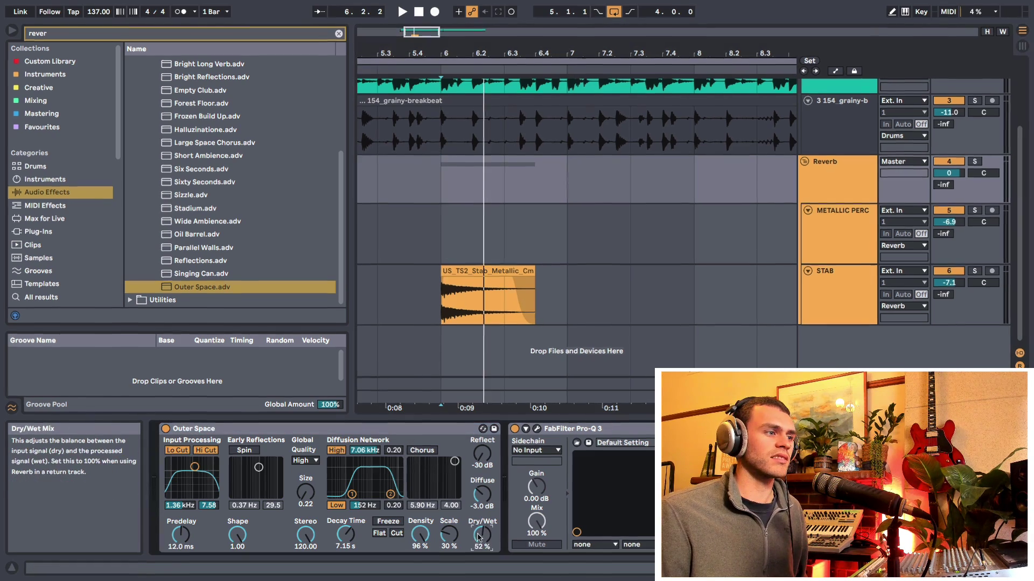
pyautogui.moveTo(478, 537); pyautogui.dragTo(477, 545)
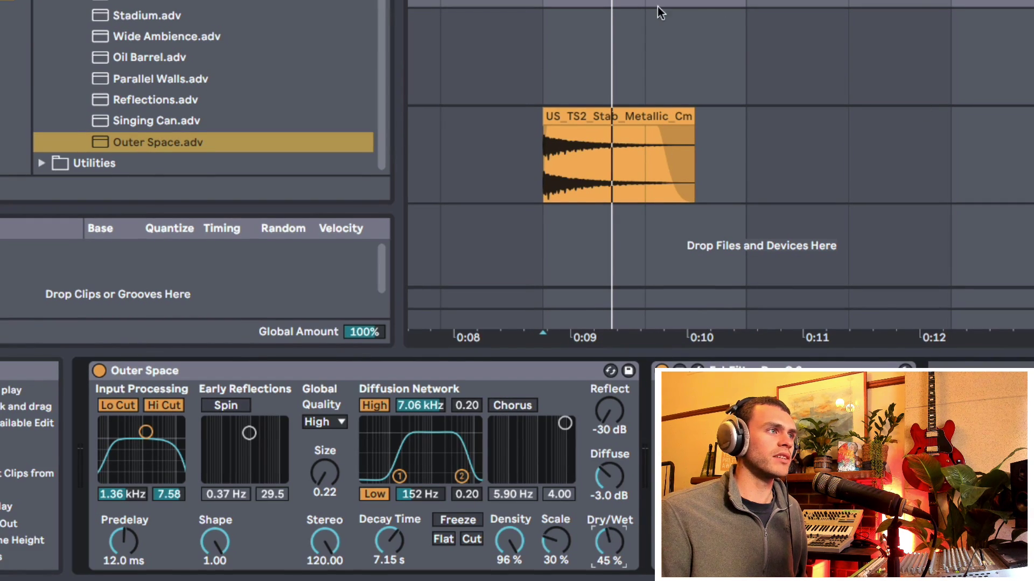
pyautogui.moveTo(609, 541); pyautogui.dragTo(609, 517)
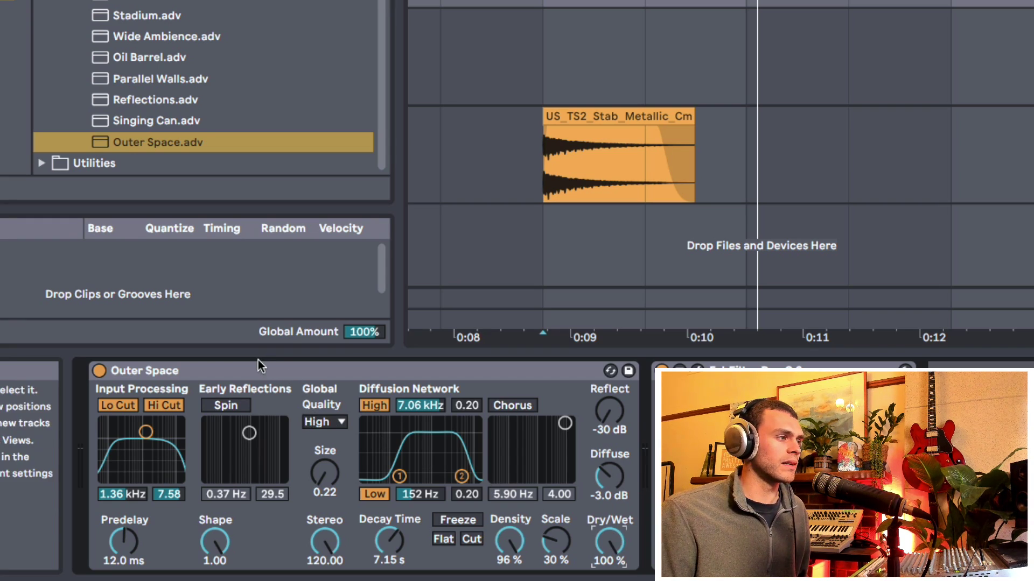
# - Try Outer Space's global Size at 100.00, return it to 0.22, and set the Decay Time to 10.3 s
pyautogui.click(251, 371)
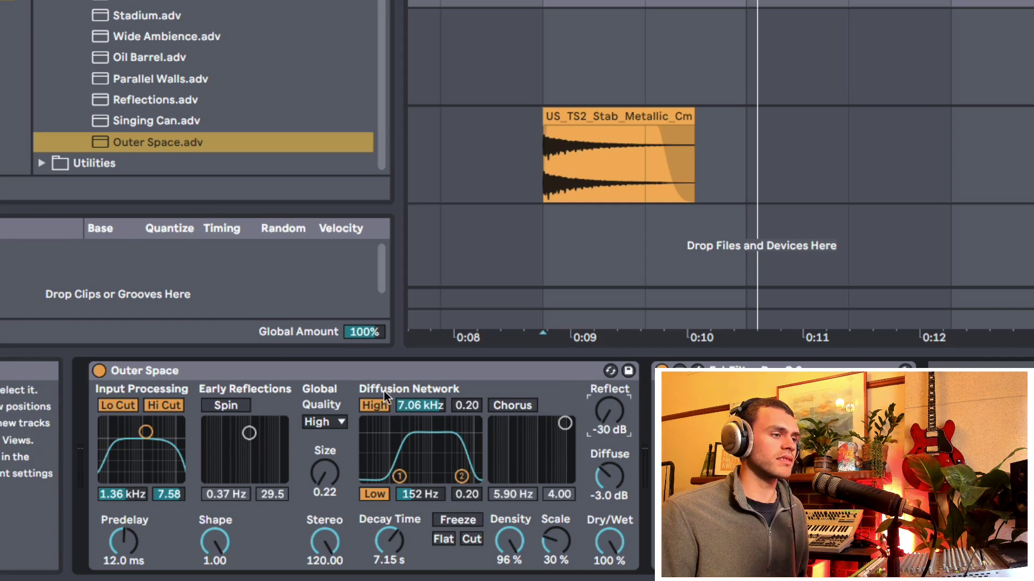
pyautogui.click(380, 371)
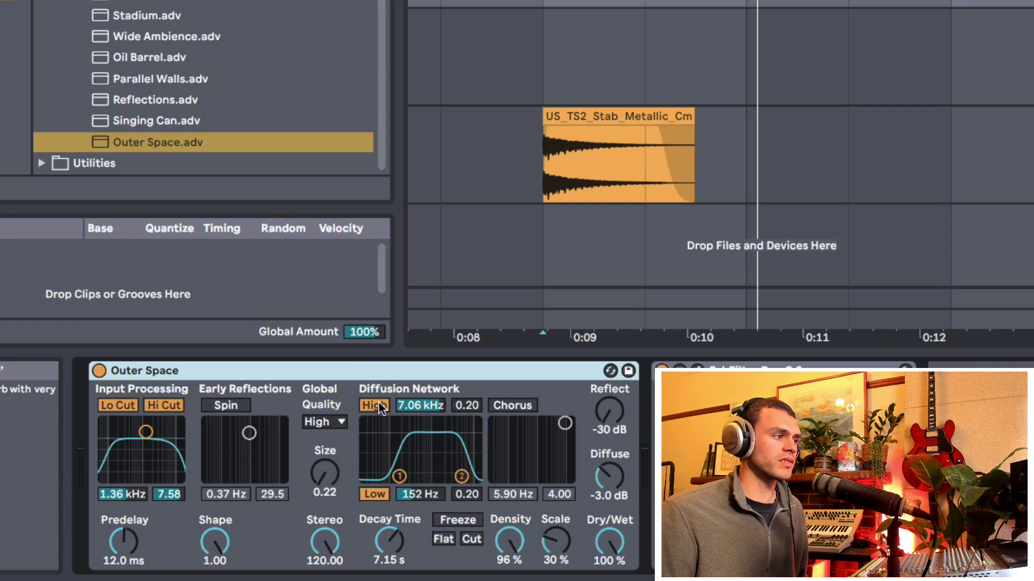
pyautogui.click(315, 471)
pyautogui.press('Delete')
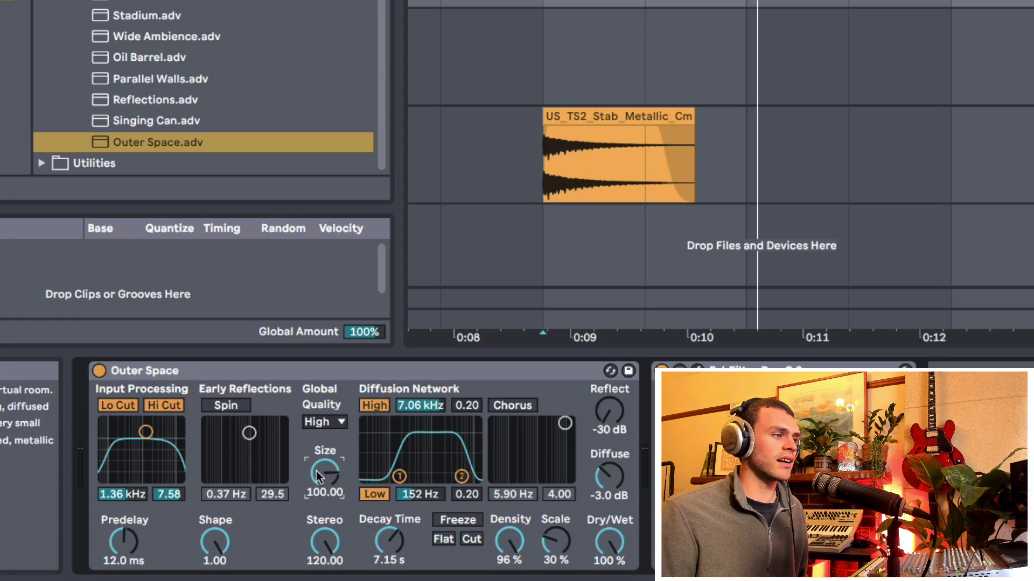
pyautogui.moveTo(318, 470); pyautogui.dragTo(318, 544)
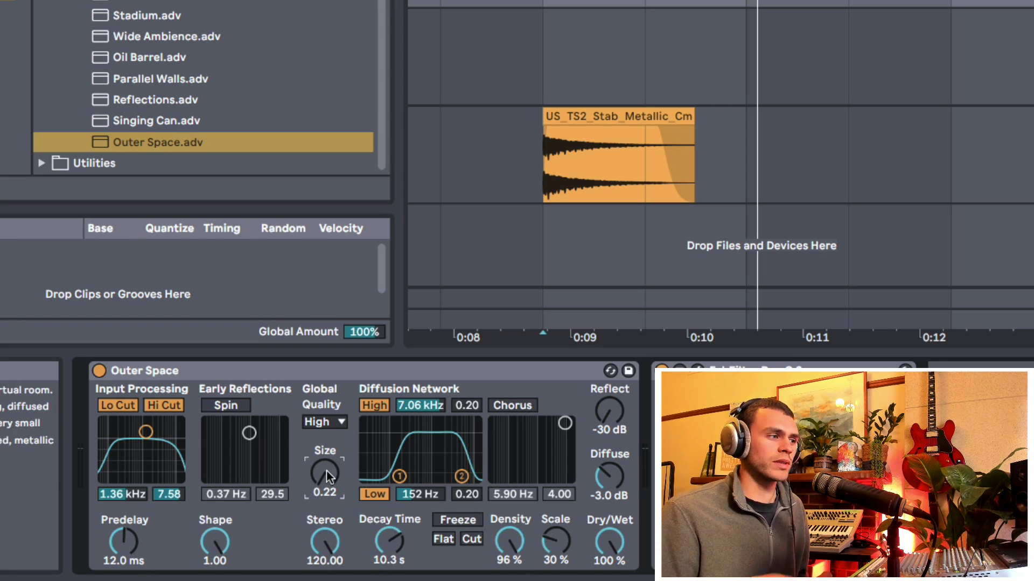
pyautogui.moveTo(383, 544)
pyautogui.mouseDown()
pyautogui.moveTo(383, 533)
pyautogui.moveTo(384, 544)
pyautogui.mouseUp()
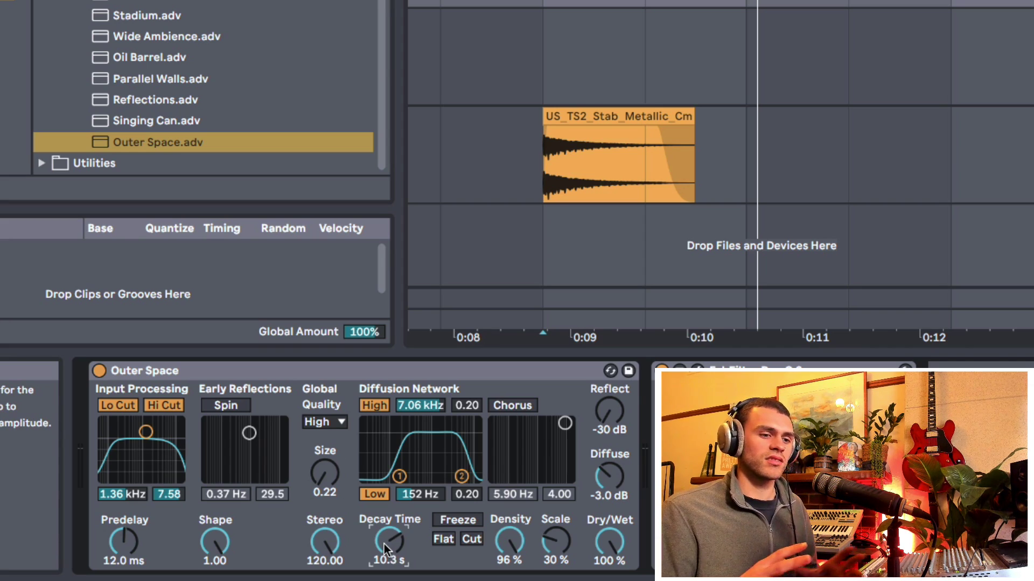
# - Check Outer Space's Reflect level and Size and play the stab through the reverb
pyautogui.moveTo(609, 412)
pyautogui.mouseDown()
pyautogui.moveTo(609, 398)
pyautogui.moveTo(616, 403)
pyautogui.mouseUp()
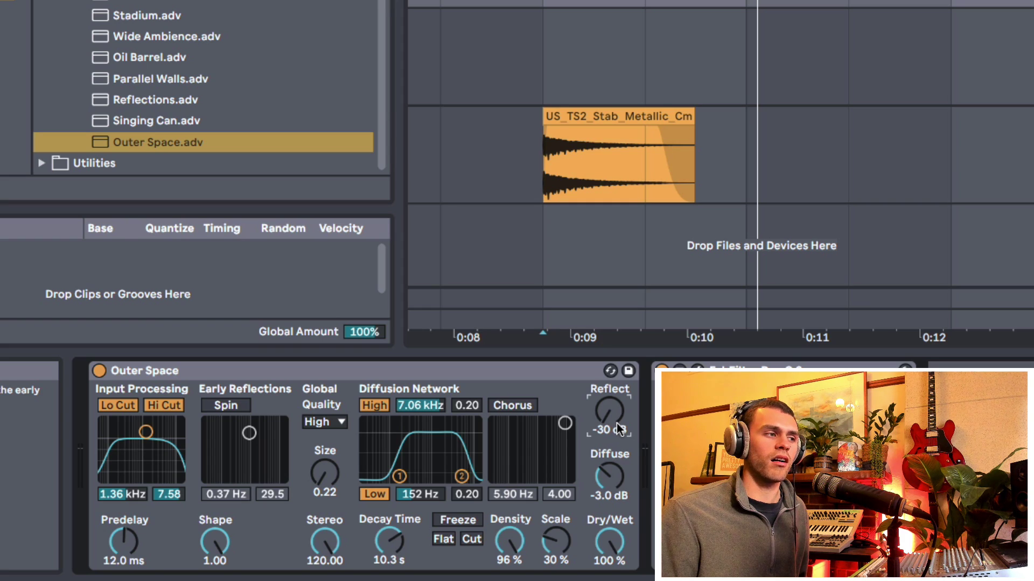
pyautogui.click(342, 495)
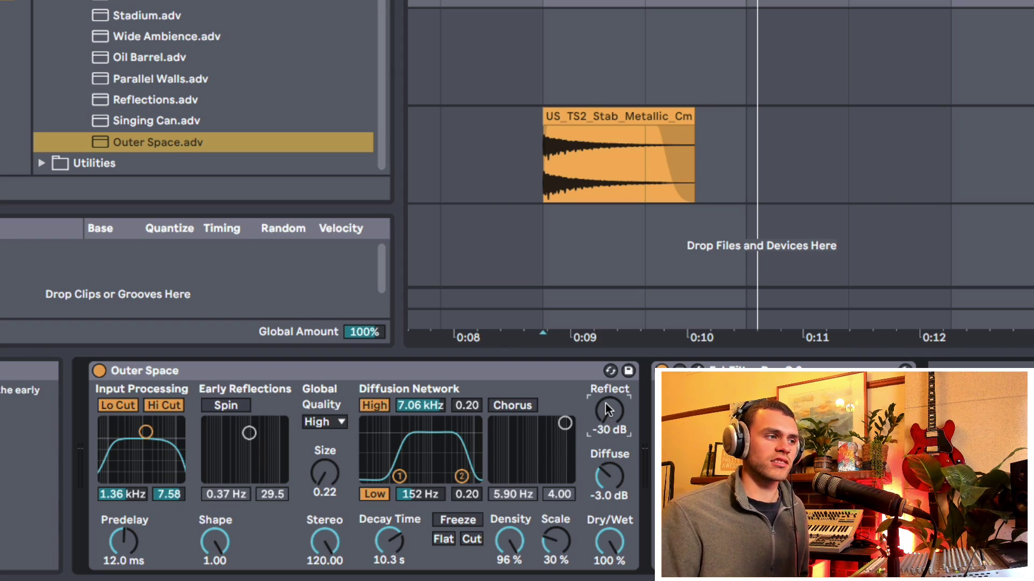
pyautogui.click(476, 376)
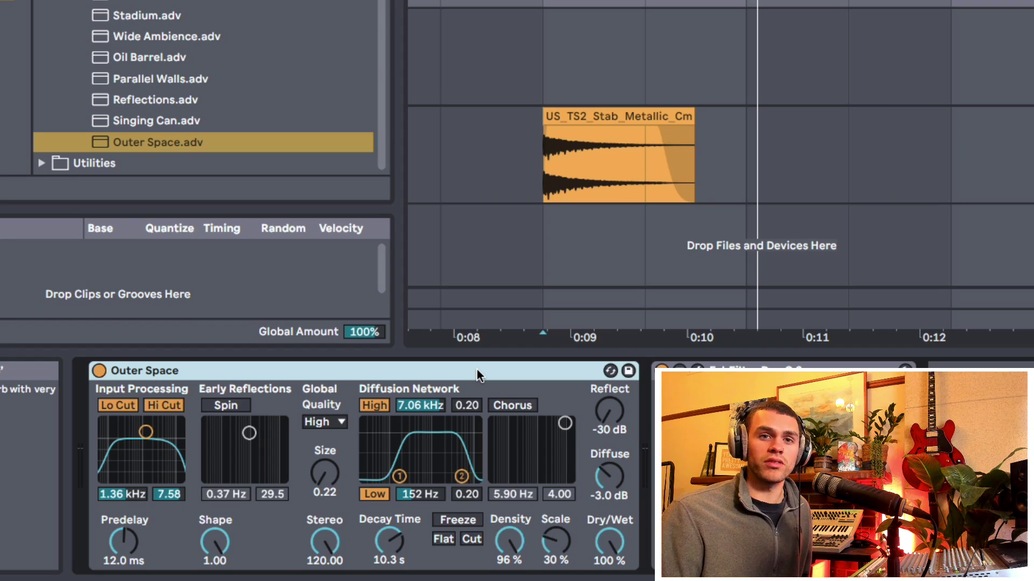
pyautogui.press('space')
pyautogui.press('space')
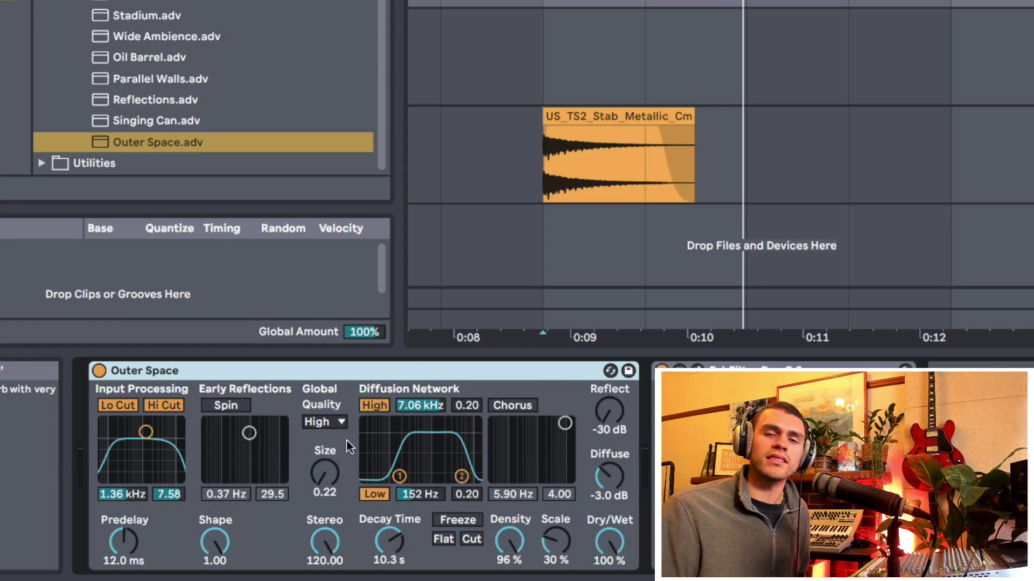
# - Open the ValhallaVintageVerb plug-in window and position it above the device chain
pyautogui.moveTo(590, 175)
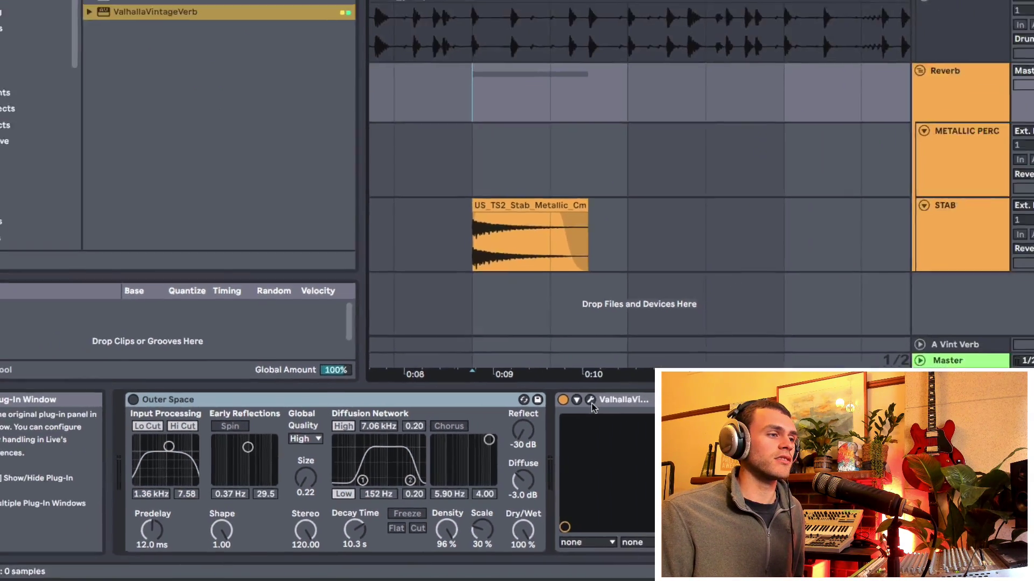
pyautogui.click(698, 369)
pyautogui.moveTo(478, 23); pyautogui.dragTo(499, 13)
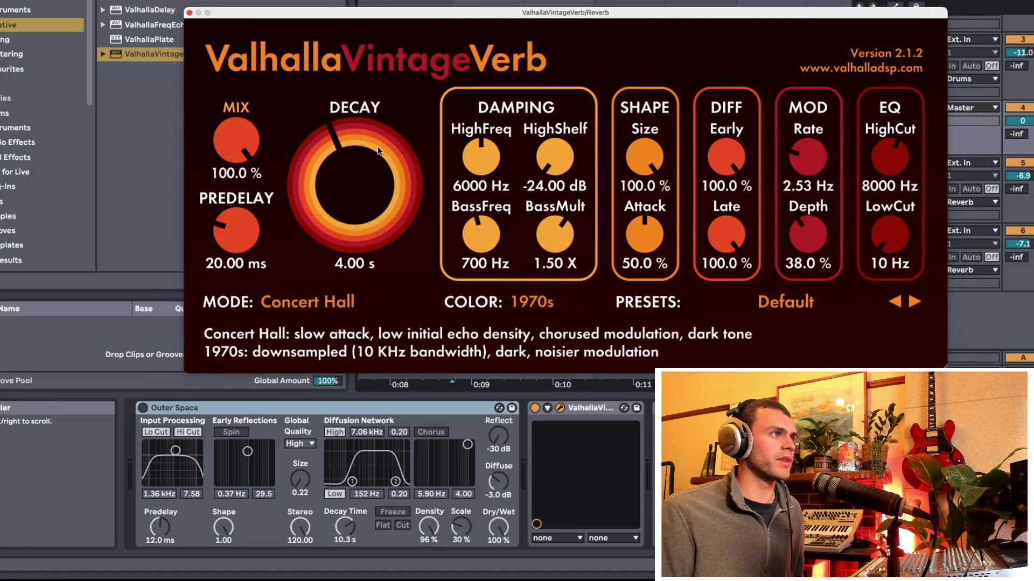
pyautogui.click(170, 417)
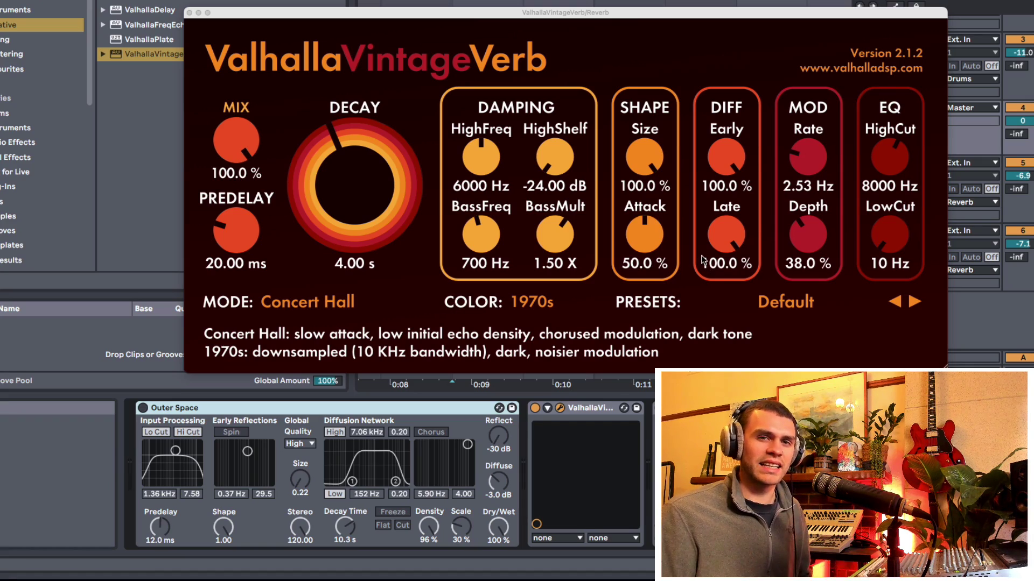
pyautogui.moveTo(503, 17)
pyautogui.mouseDown()
pyautogui.moveTo(504, 26)
pyautogui.moveTo(464, 11)
pyautogui.moveTo(503, 12)
pyautogui.mouseUp()
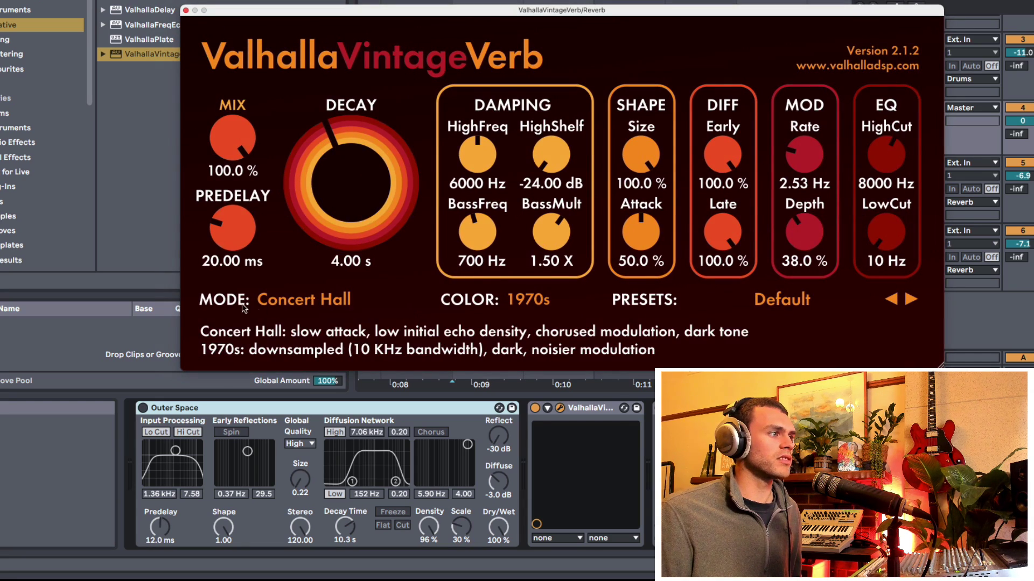
# - Look through ValhallaVintageVerb's reverb modes and close the list with Concert Hall kept
pyautogui.click(281, 301)
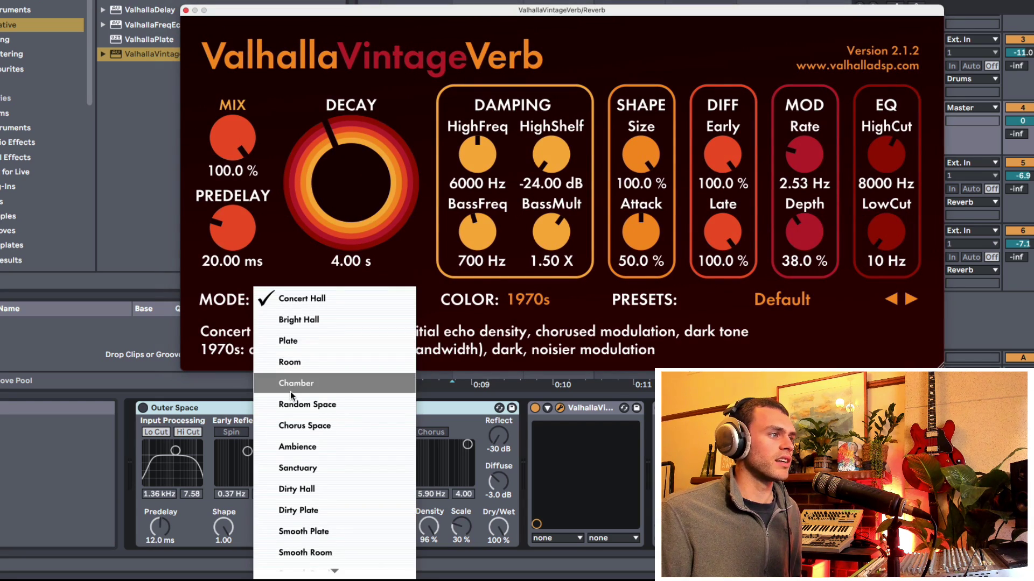
pyautogui.moveTo(329, 571)
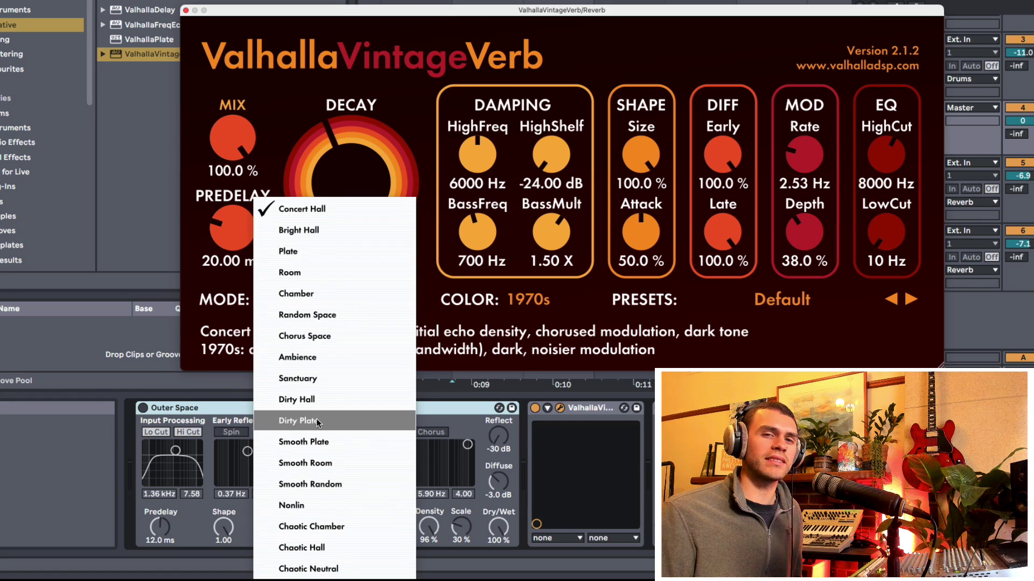
pyautogui.click(467, 346)
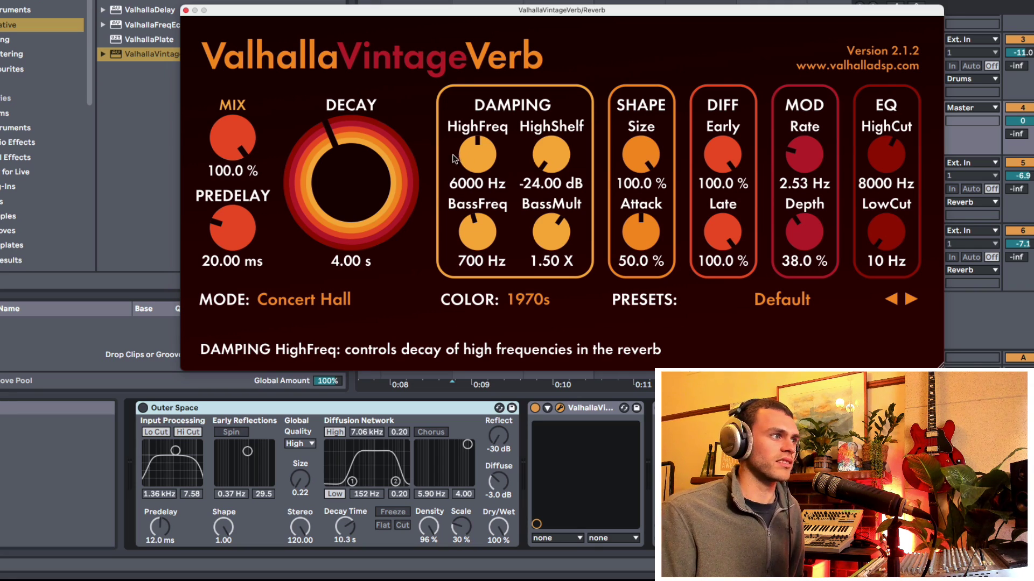
# - Set ValhallaVintageVerb's Predelay to 28.46 ms and Decay to 2.43 s, keeping Mix at 100 %
pyautogui.moveTo(239, 135)
pyautogui.mouseDown()
pyautogui.moveTo(240, 179)
pyautogui.moveTo(236, 137)
pyautogui.mouseUp()
pyautogui.moveTo(231, 220)
pyautogui.mouseDown()
pyautogui.moveTo(227, 212)
pyautogui.moveTo(227, 226)
pyautogui.mouseUp()
pyautogui.moveTo(342, 221)
pyautogui.mouseDown()
pyautogui.moveTo(340, 188)
pyautogui.moveTo(338, 231)
pyautogui.mouseUp()
pyautogui.moveTo(345, 188)
pyautogui.mouseDown()
pyautogui.moveTo(345, 180)
pyautogui.moveTo(345, 190)
pyautogui.mouseUp()
pyautogui.moveTo(484, 16); pyautogui.dragTo(482, 16)
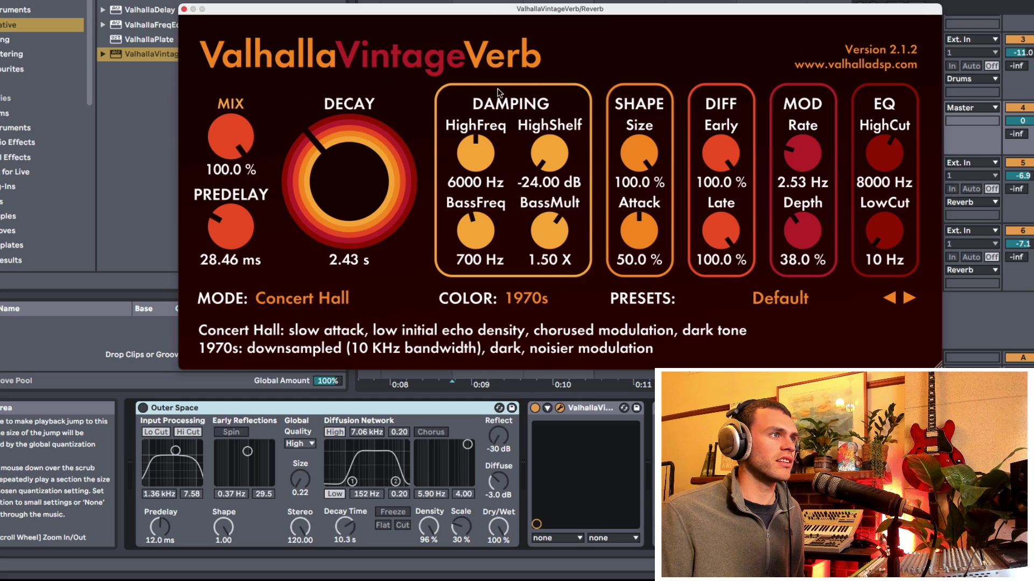
# - Set Outer Space's Diffusion Network filters to Low 88.4 Hz, 0.50 and High 6.16 kHz, 0.55, switching the device on only meanwhile
pyautogui.click(382, 469)
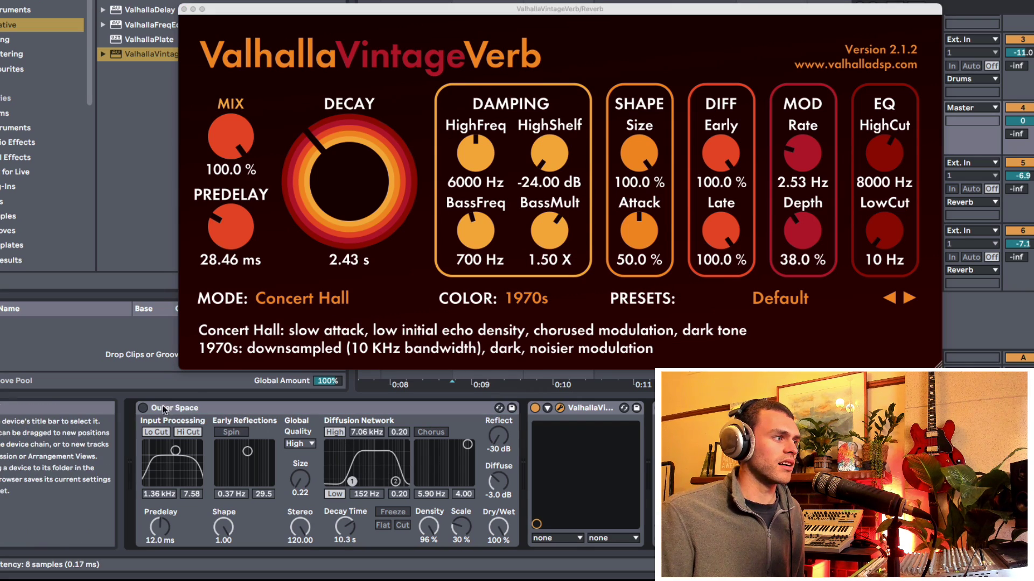
pyautogui.click(143, 409)
pyautogui.moveTo(351, 482); pyautogui.dragTo(344, 457)
pyautogui.moveTo(396, 482); pyautogui.dragTo(387, 461)
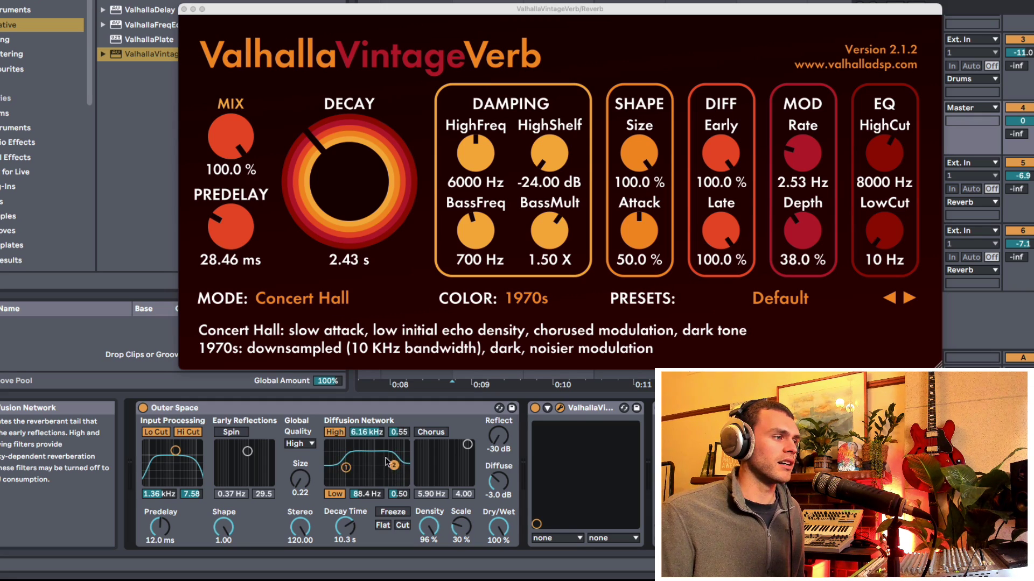
pyautogui.click(143, 408)
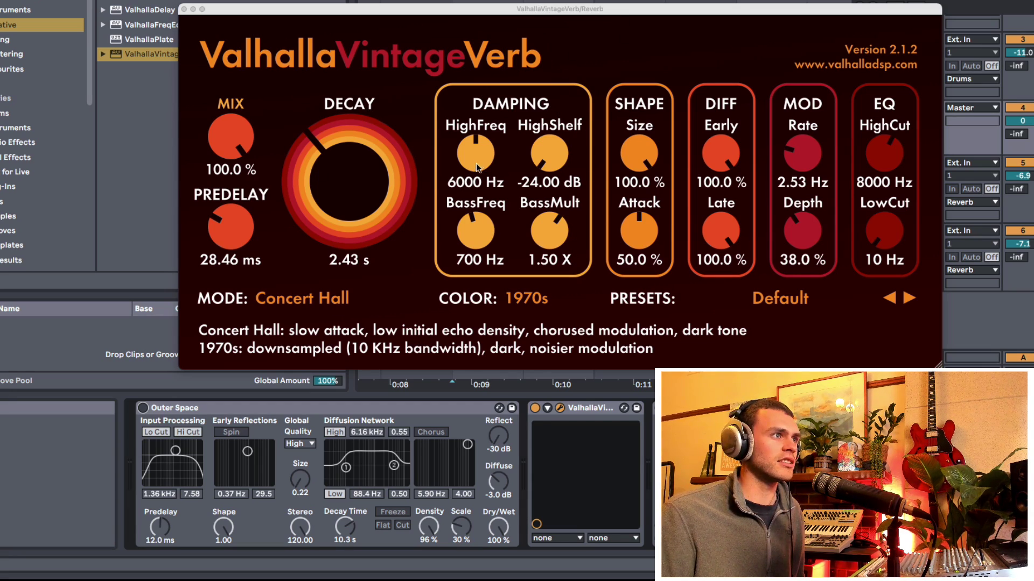
# - Try ValhallaVintageVerb's HighShelf at -23.38 dB and set Outer Space's diffusion High filter to 1.93 kHz and 0.63
pyautogui.moveTo(549, 158)
pyautogui.mouseDown()
pyautogui.moveTo(548, 121)
pyautogui.moveTo(548, 162)
pyautogui.mouseUp()
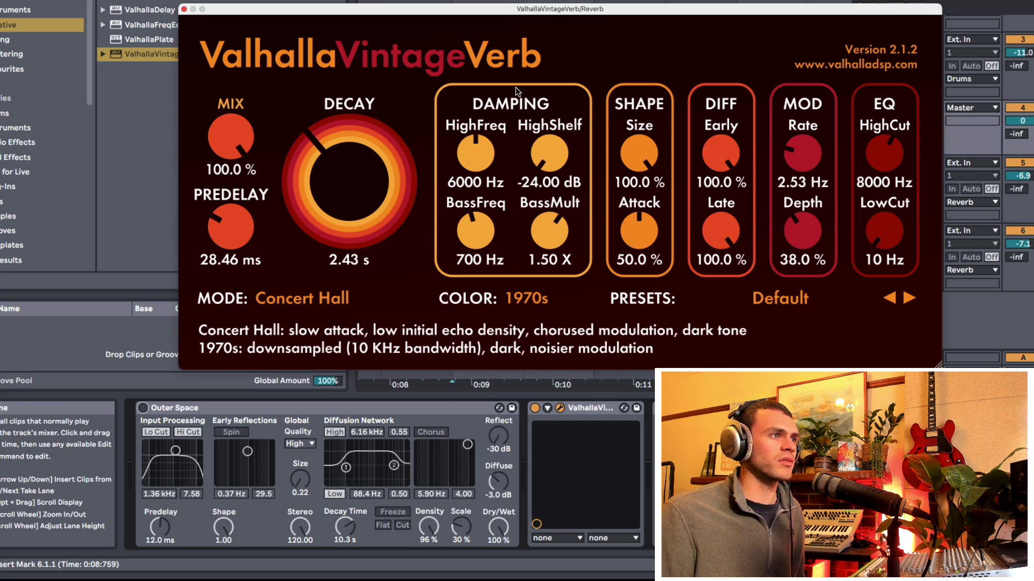
pyautogui.moveTo(549, 152)
pyautogui.mouseDown()
pyautogui.moveTo(548, 99)
pyautogui.moveTo(553, 147)
pyautogui.mouseUp()
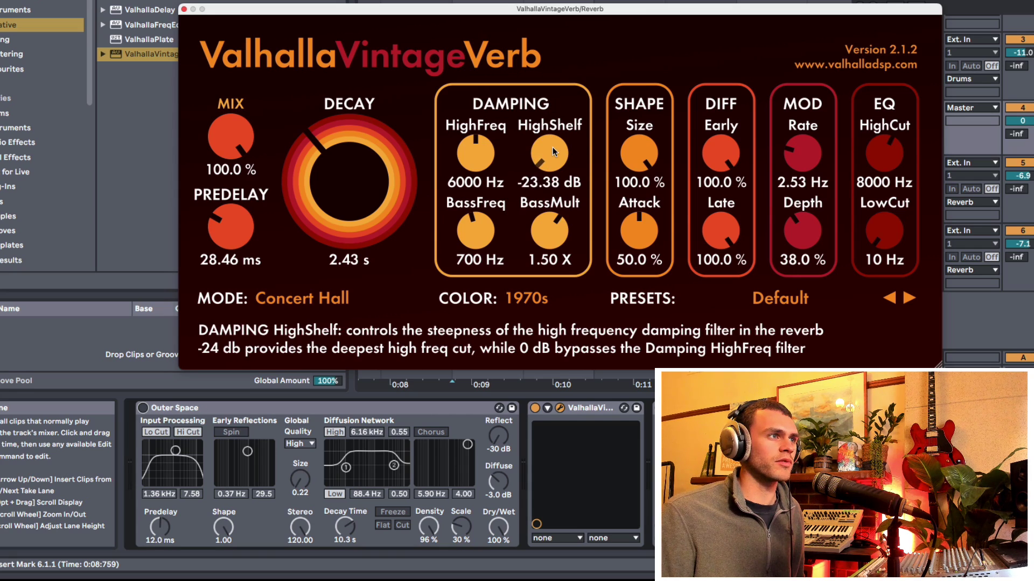
pyautogui.click(388, 450)
pyautogui.moveTo(394, 465)
pyautogui.mouseDown()
pyautogui.moveTo(378, 457)
pyautogui.moveTo(380, 480)
pyautogui.moveTo(380, 461)
pyautogui.mouseUp()
# - Set ValhallaVintageVerb's high damping to HighFreq 5020 Hz and HighShelf -10.39 dB
pyautogui.moveTo(548, 158); pyautogui.dragTo(560, 237)
pyautogui.moveTo(475, 154); pyautogui.dragTo(487, 189)
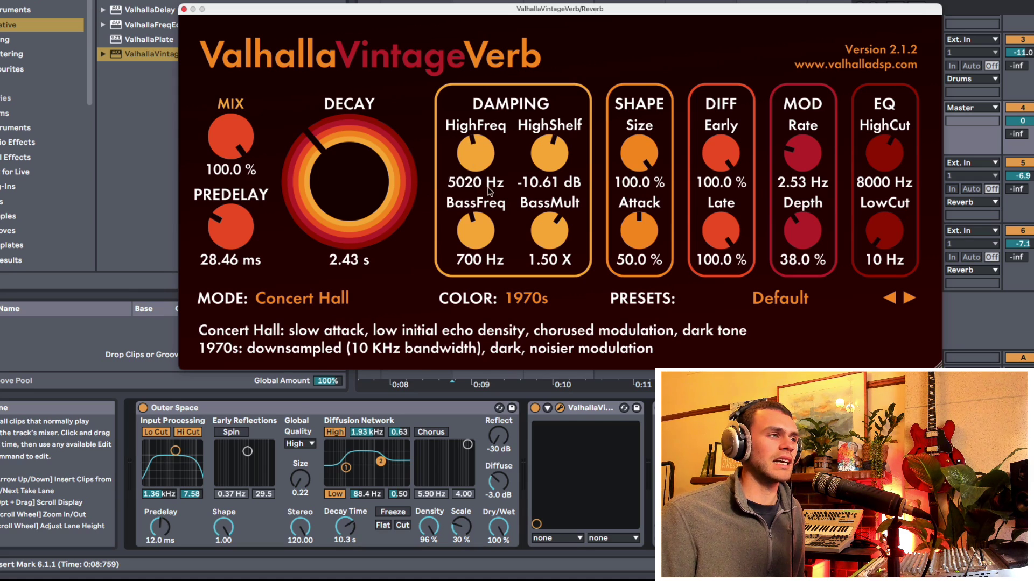
pyautogui.click(548, 167)
pyautogui.click(548, 167)
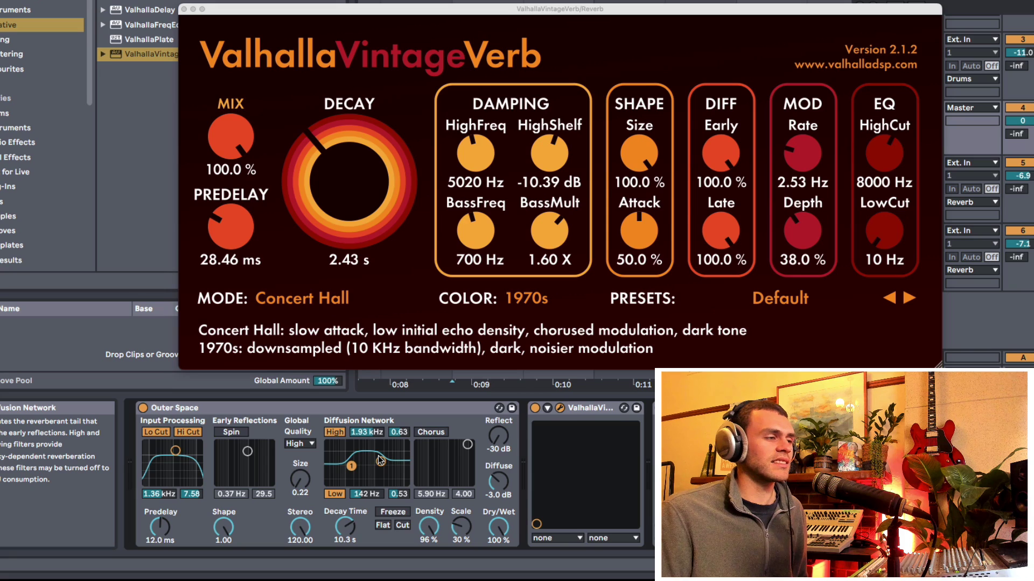
# - Set Outer Space's diffusion Low filter to 199 Hz and 0.48, and ValhallaVintageVerb's BassMult to 0.51 X
pyautogui.moveTo(358, 467); pyautogui.dragTo(362, 468)
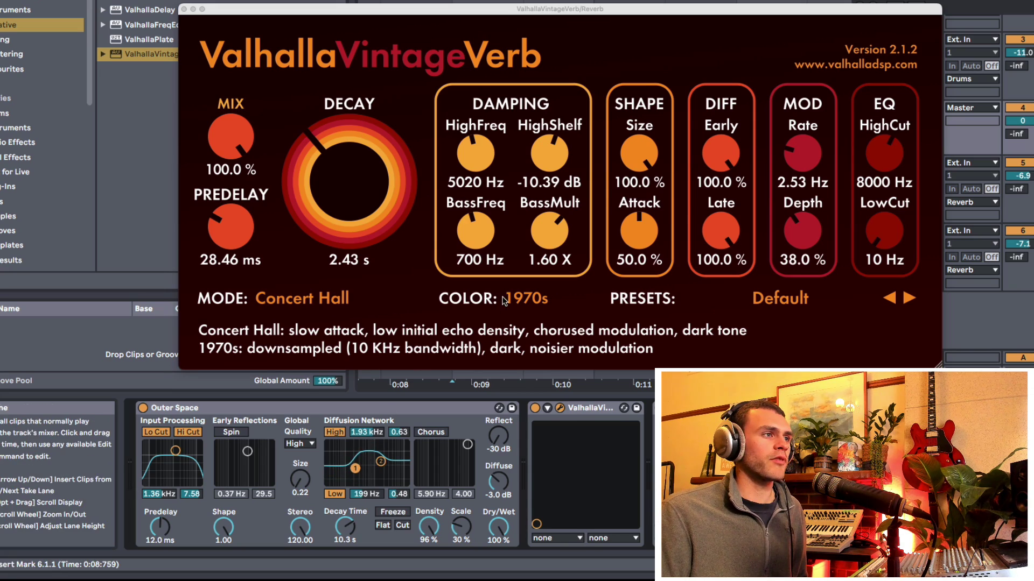
pyautogui.click(554, 228)
pyautogui.moveTo(549, 221); pyautogui.dragTo(550, 263)
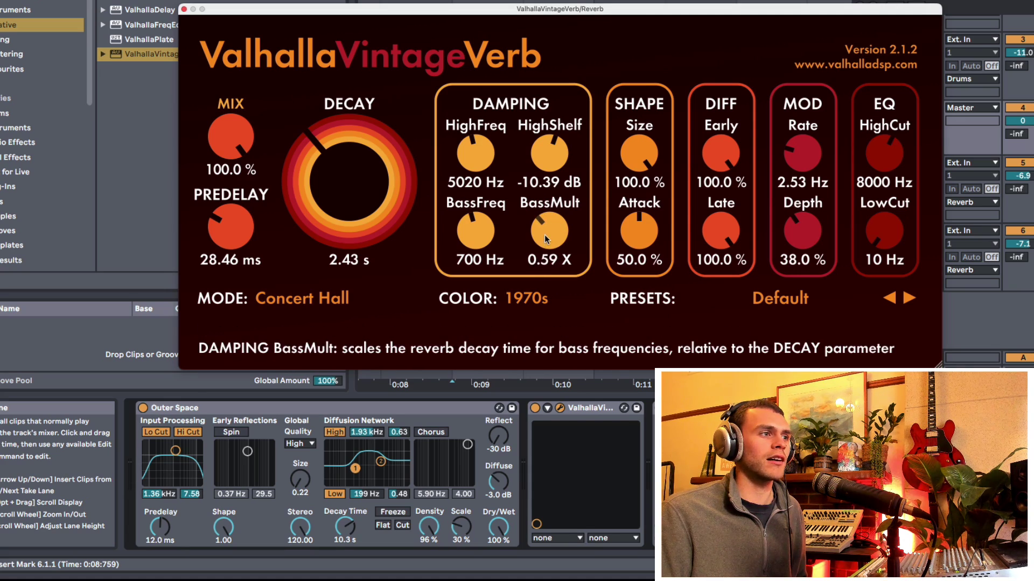
pyautogui.moveTo(544, 238); pyautogui.dragTo(544, 240)
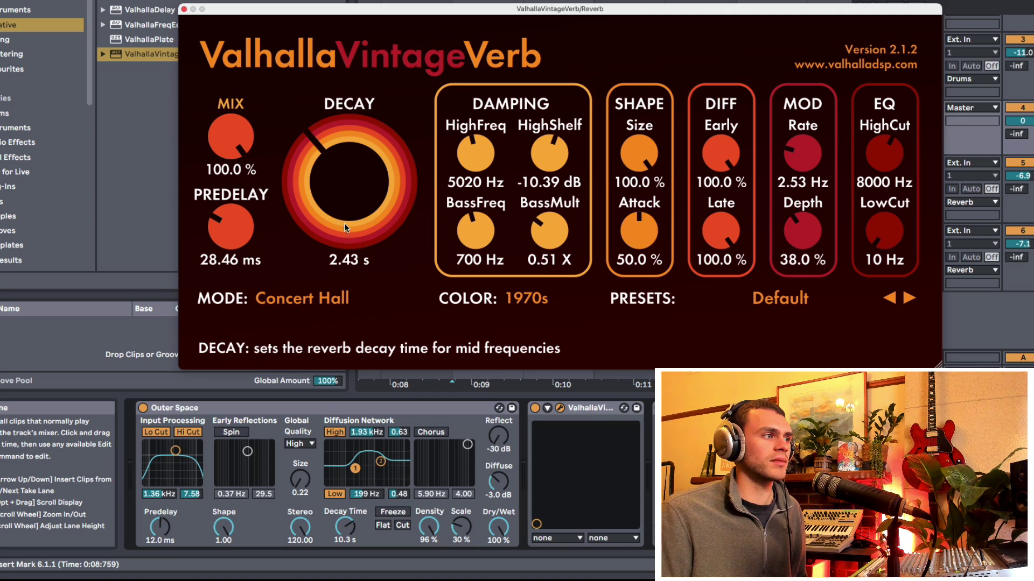
# - Set ValhallaVintageVerb's Decay to 2.06 s and its BassMult to 2.07 X
pyautogui.moveTo(359, 205); pyautogui.dragTo(360, 208)
pyautogui.moveTo(542, 236); pyautogui.dragTo(541, 237)
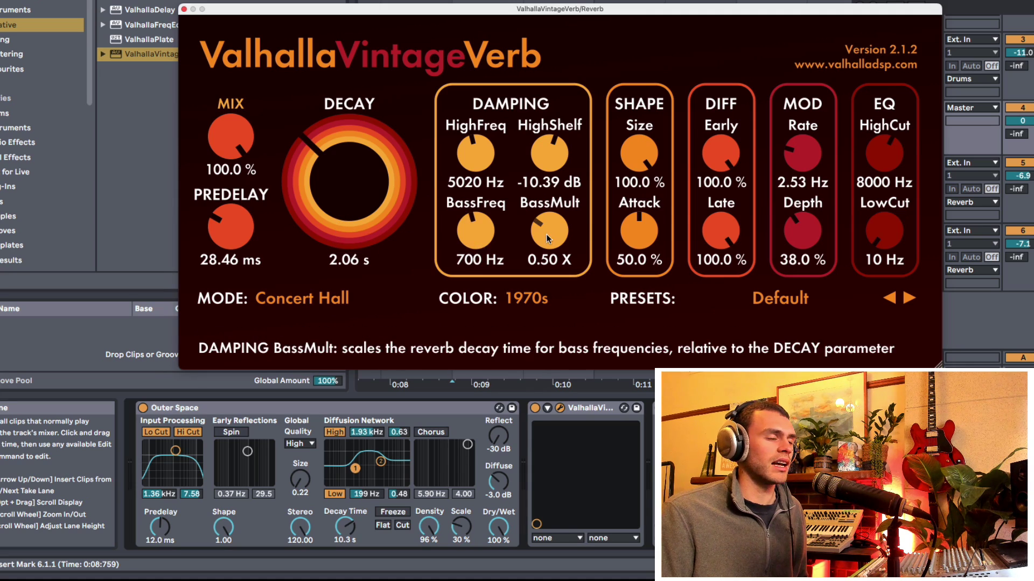
pyautogui.moveTo(547, 234); pyautogui.dragTo(543, 178)
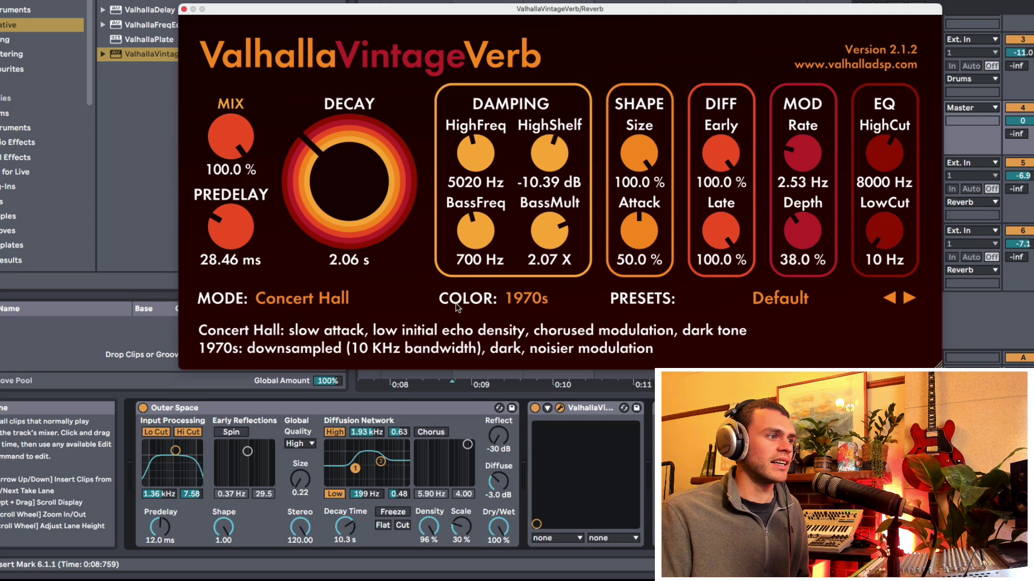
# - Set Outer Space's diffusion Low filter to 162 Hz and 0.58, and ValhallaVintageVerb's Size to 66.3 % and Attack to 48.2 %
pyautogui.moveTo(355, 468); pyautogui.dragTo(353, 463)
pyautogui.click(633, 256)
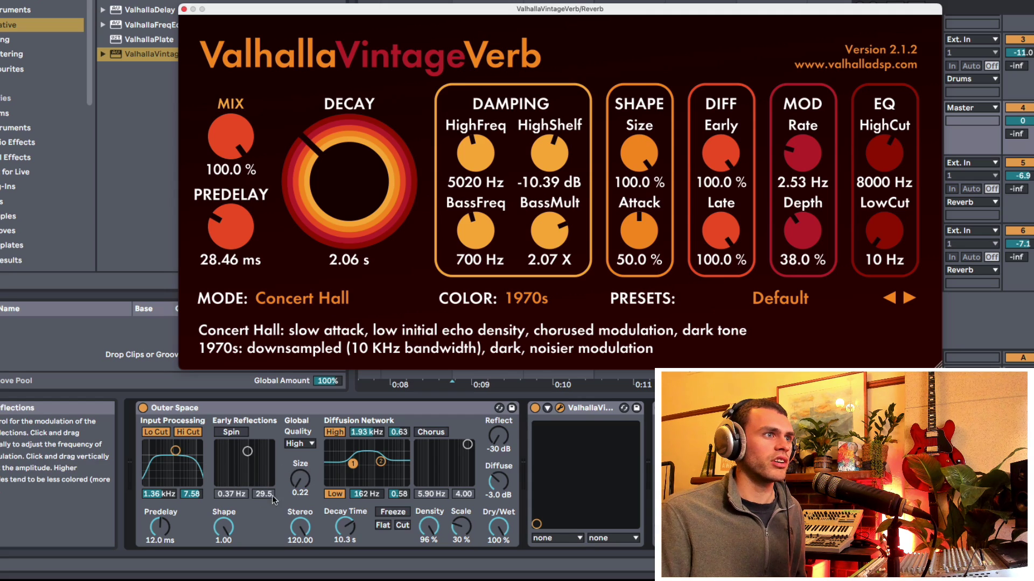
pyautogui.moveTo(639, 230); pyautogui.dragTo(640, 232)
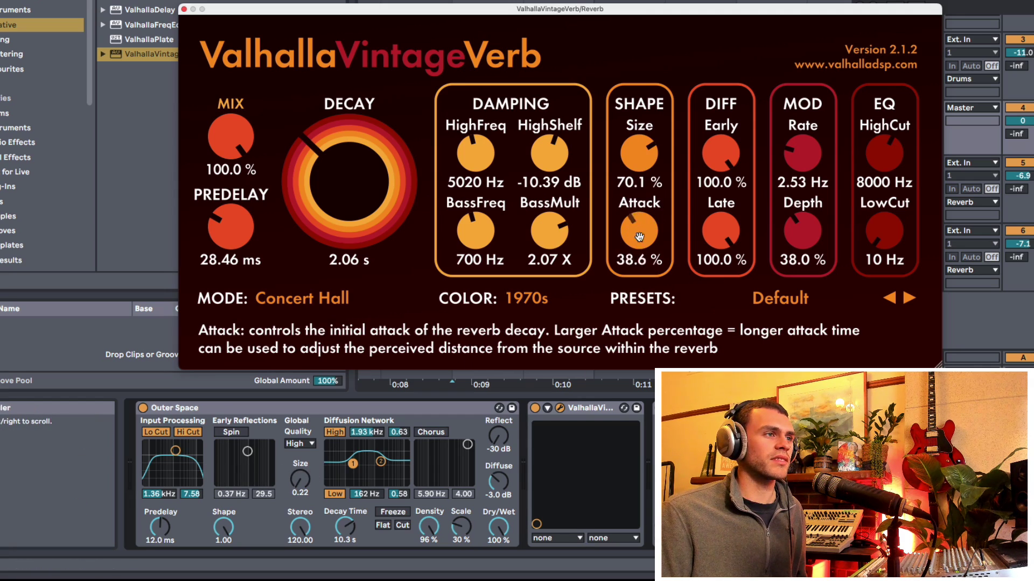
pyautogui.moveTo(641, 151); pyautogui.dragTo(640, 155)
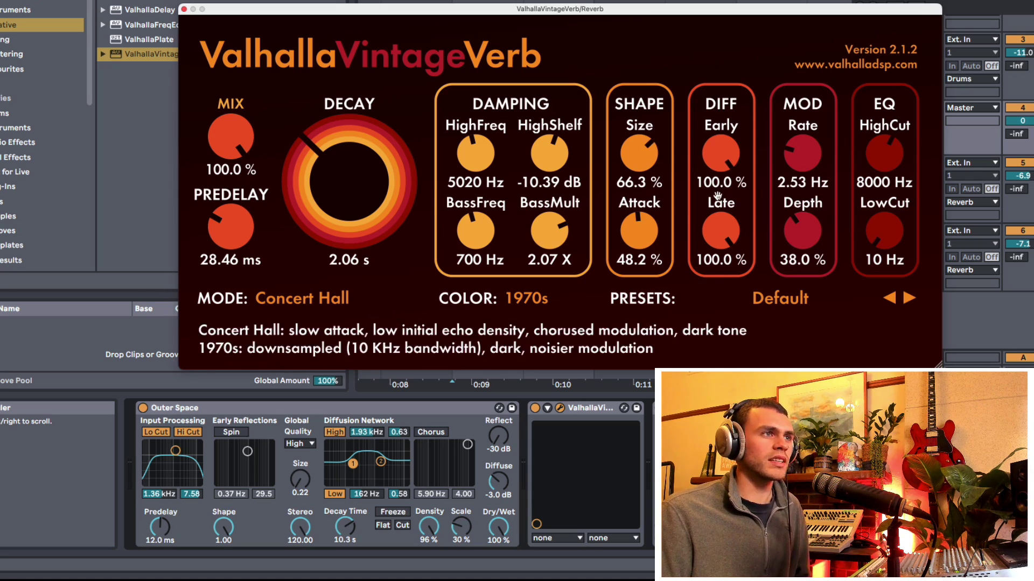
# - Try reduced Early and Late diffusion in ValhallaVintageVerb, including Early at 94.2 %, and return both to 100.0 %
pyautogui.moveTo(722, 152)
pyautogui.mouseDown()
pyautogui.moveTo(722, 201)
pyautogui.moveTo(722, 152)
pyautogui.mouseUp()
pyautogui.moveTo(721, 231)
pyautogui.mouseDown()
pyautogui.moveTo(719, 276)
pyautogui.moveTo(718, 229)
pyautogui.mouseUp()
pyautogui.moveTo(716, 166)
pyautogui.mouseDown()
pyautogui.moveTo(716, 242)
pyautogui.moveTo(718, 163)
pyautogui.mouseUp()
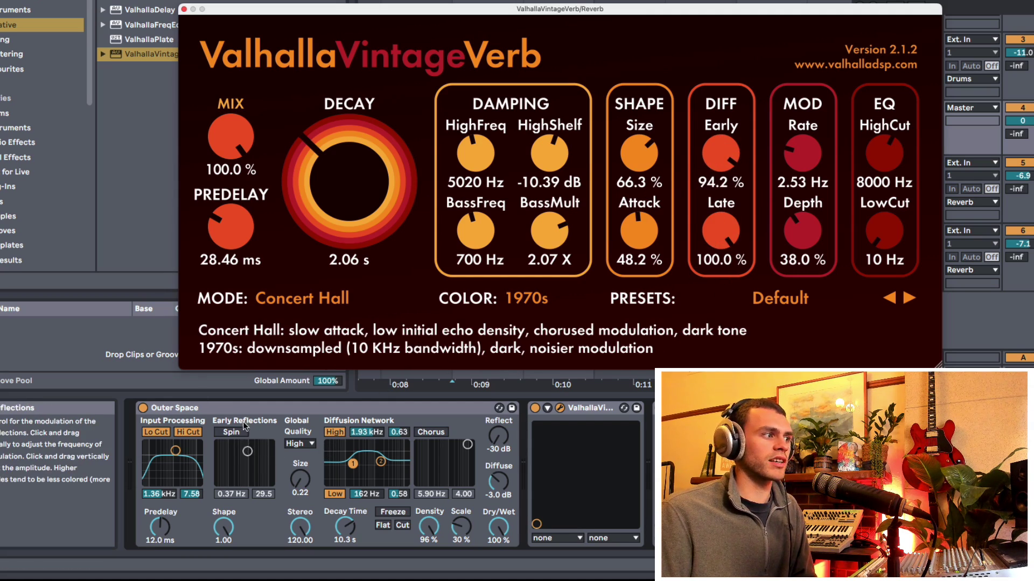
pyautogui.moveTo(725, 162); pyautogui.dragTo(725, 151)
pyautogui.moveTo(726, 235); pyautogui.dragTo(722, 215)
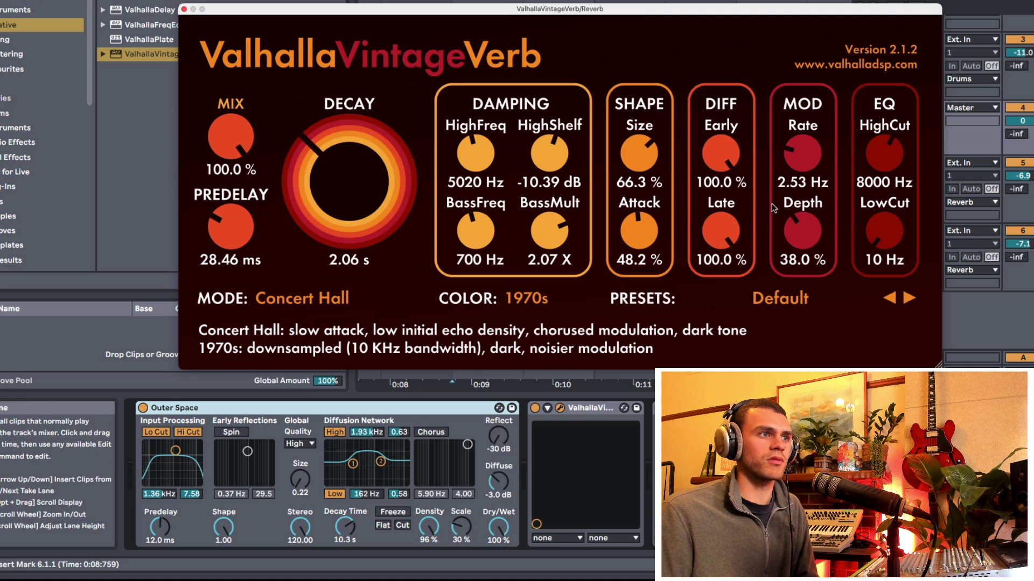
pyautogui.moveTo(729, 231); pyautogui.dragTo(721, 211)
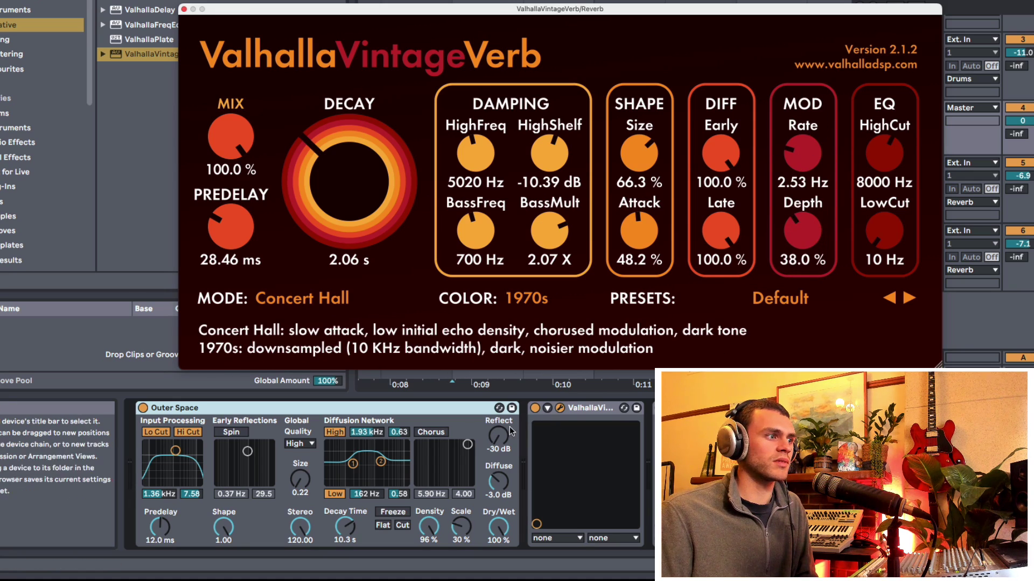
# - Toggle the Chorus in Outer Space's Diffusion Network and set its modulation to 8.00 Hz and 3.53
pyautogui.click(431, 432)
pyautogui.moveTo(464, 448)
pyautogui.mouseDown()
pyautogui.moveTo(429, 468)
pyautogui.moveTo(465, 447)
pyautogui.mouseUp()
pyautogui.click(436, 432)
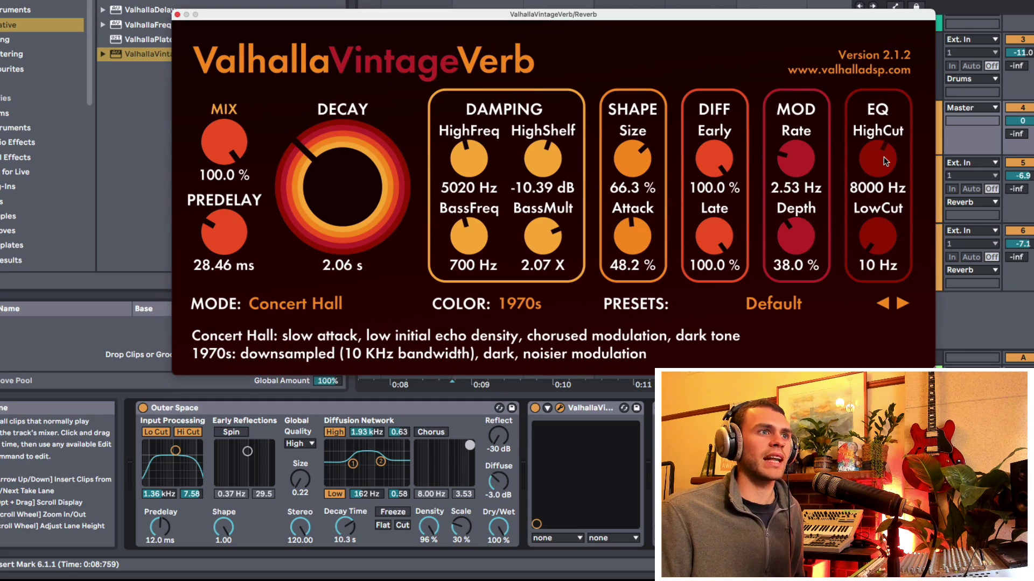
# - Set ValhallaVintageVerb's HighCut to 8530 Hz and Outer Space's input bandpass filter to 2.12 kHz and 4.40
pyautogui.moveTo(884, 161); pyautogui.dragTo(883, 159)
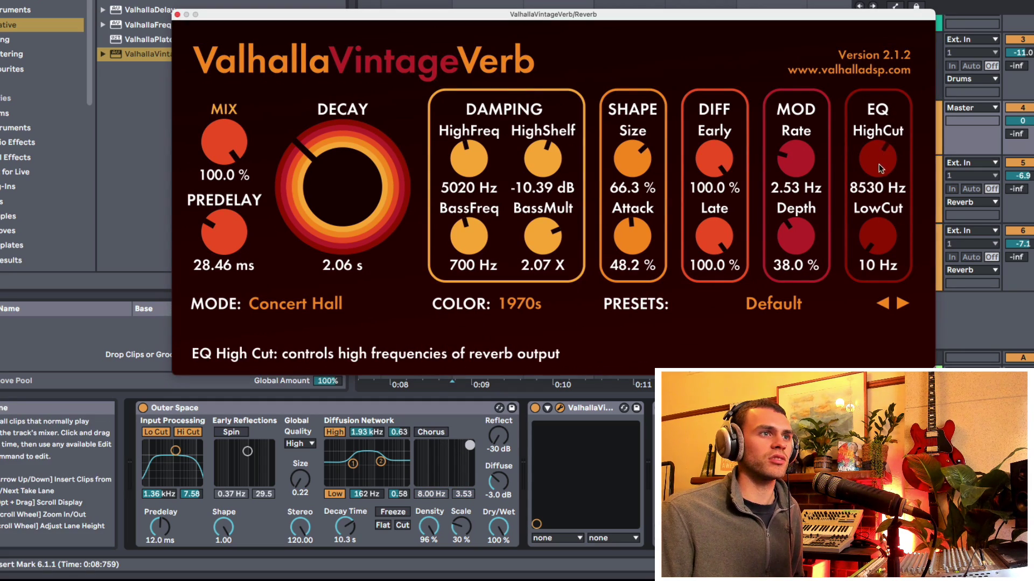
pyautogui.moveTo(175, 450); pyautogui.dragTo(180, 466)
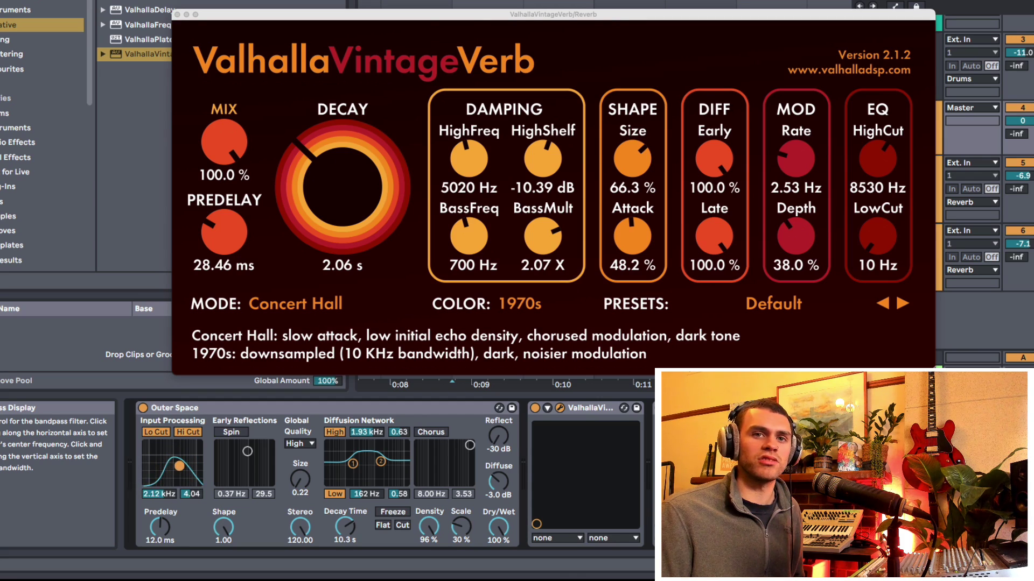
# - Switch Outer Space off and set ValhallaVintageVerb's modulation Depth to 15.0 % with the Mix kept at 100.0 %
pyautogui.moveTo(627, 14); pyautogui.dragTo(569, 316)
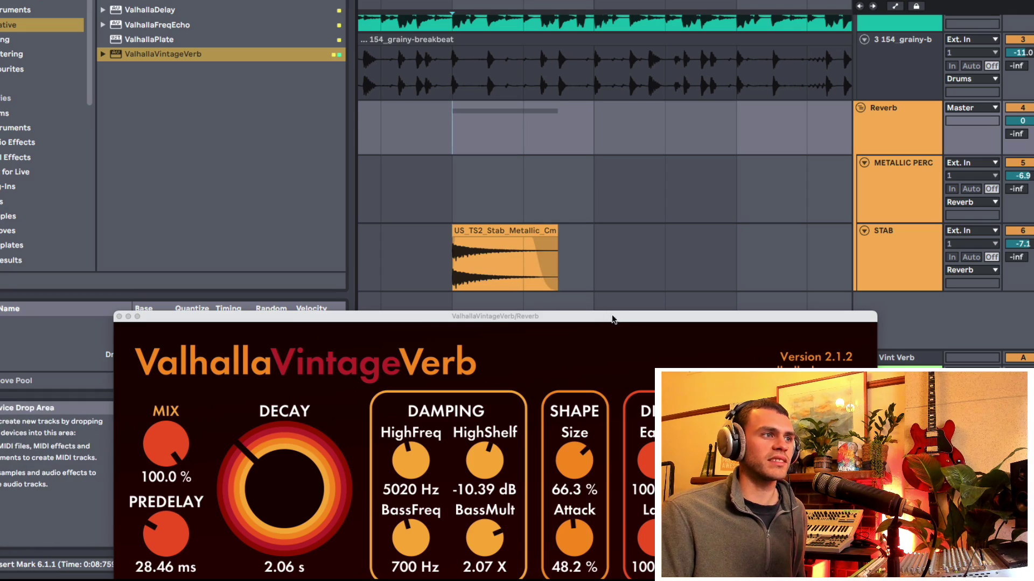
pyautogui.moveTo(742, 318); pyautogui.dragTo(749, 37)
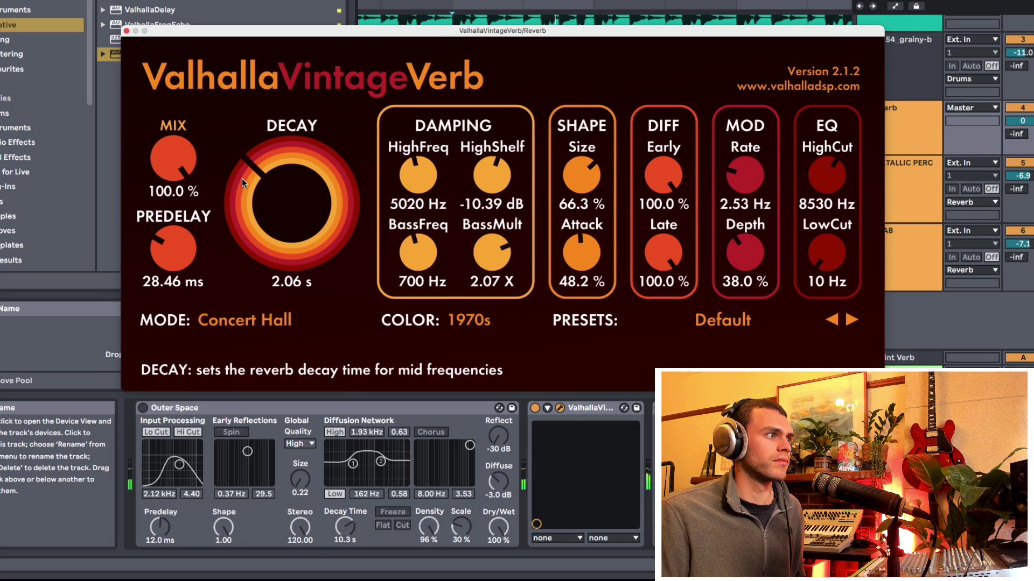
pyautogui.moveTo(745, 254)
pyautogui.mouseDown()
pyautogui.moveTo(748, 277)
pyautogui.moveTo(744, 257)
pyautogui.mouseUp()
pyautogui.moveTo(173, 159)
pyautogui.mouseDown()
pyautogui.moveTo(181, 226)
pyautogui.moveTo(176, 162)
pyautogui.mouseUp()
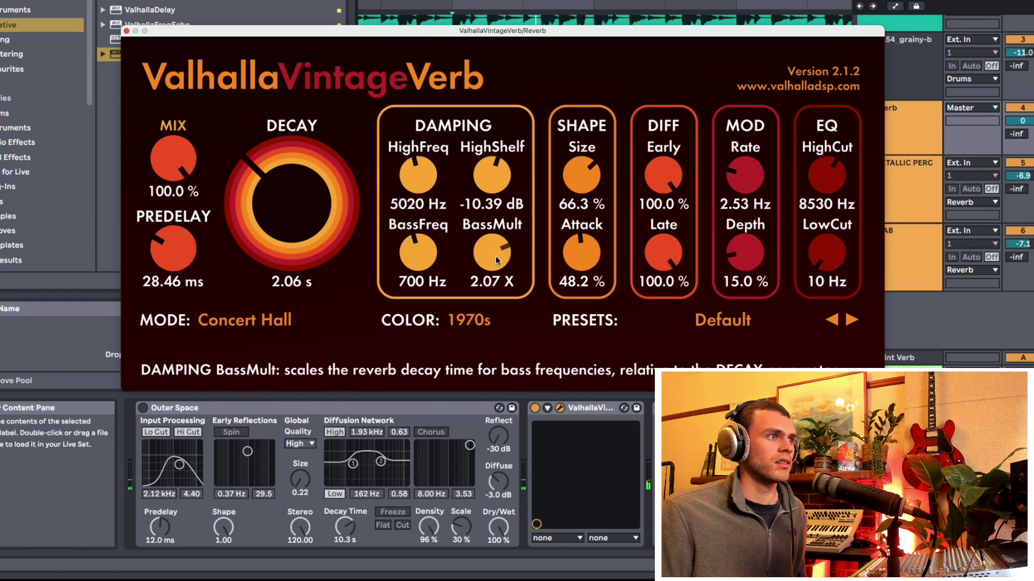
# - Set ValhallaVintageVerb's BassMult to 0.81 X, HighShelf to 0.00 dB and HighCut to 20000 Hz
pyautogui.moveTo(496, 250); pyautogui.dragTo(491, 306)
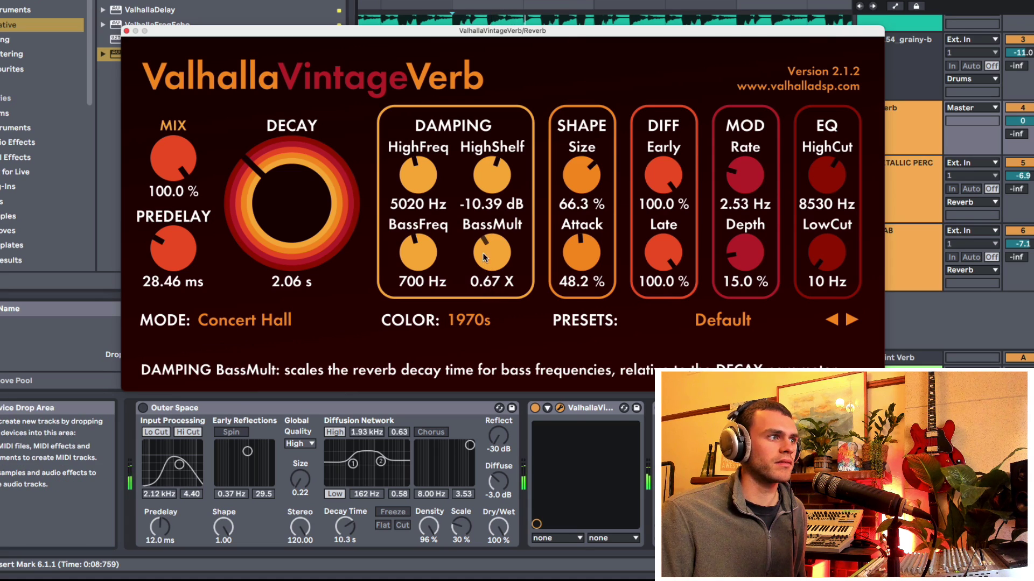
pyautogui.moveTo(480, 241); pyautogui.dragTo(481, 238)
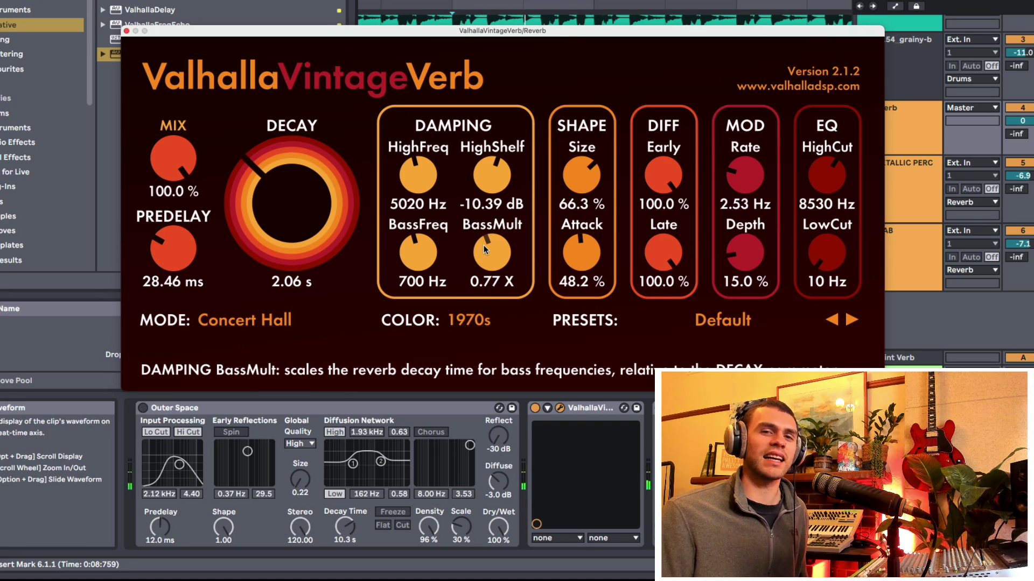
pyautogui.moveTo(485, 247); pyautogui.dragTo(487, 247)
pyautogui.moveTo(492, 168); pyautogui.dragTo(493, 99)
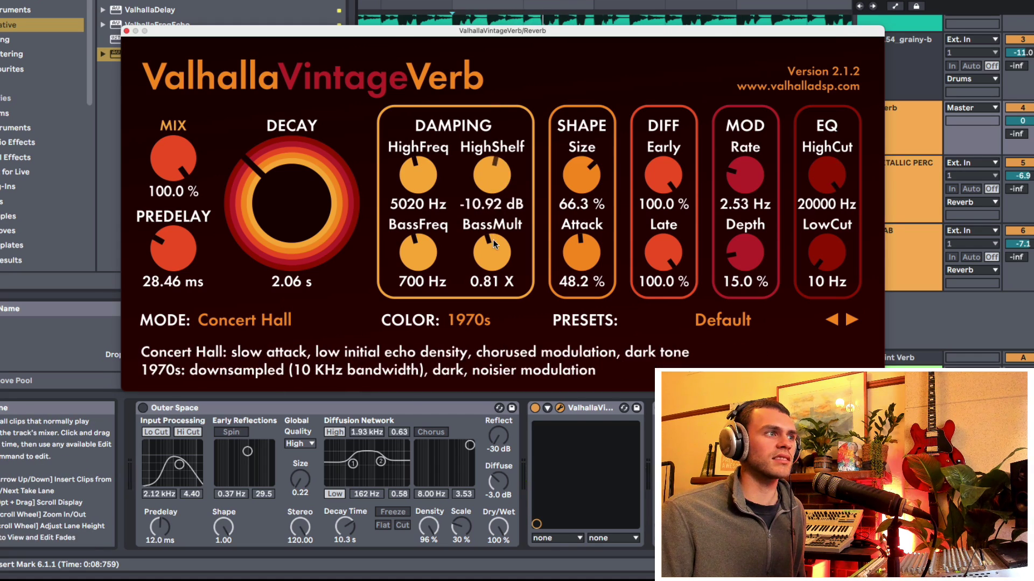
pyautogui.moveTo(492, 170); pyautogui.dragTo(490, 130)
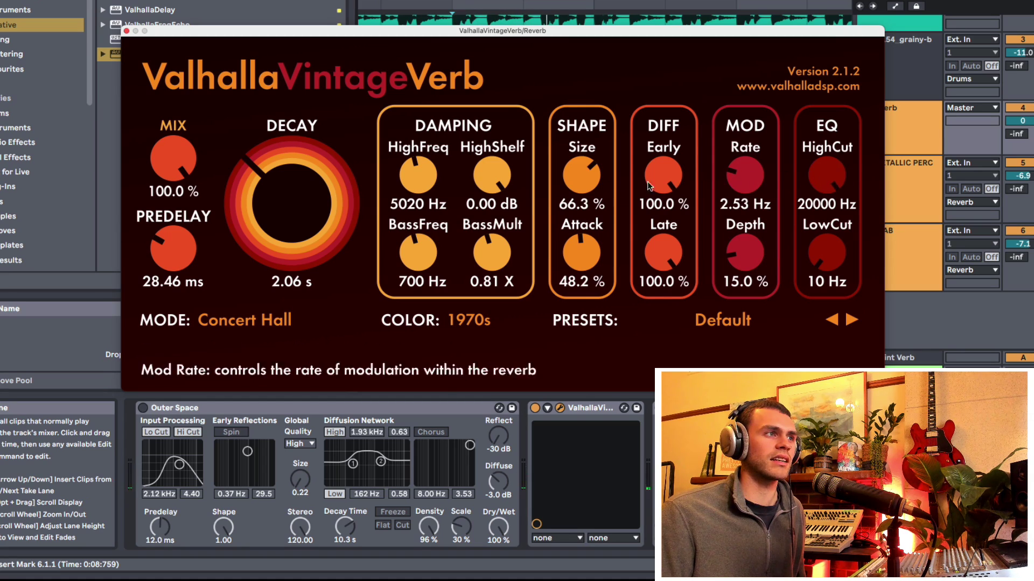
# - Set ValhallaVintageVerb's Size to 71.0 % and lower its Mix to 49.1 %
pyautogui.moveTo(580, 174); pyautogui.dragTo(583, 124)
pyautogui.moveTo(580, 182); pyautogui.dragTo(580, 173)
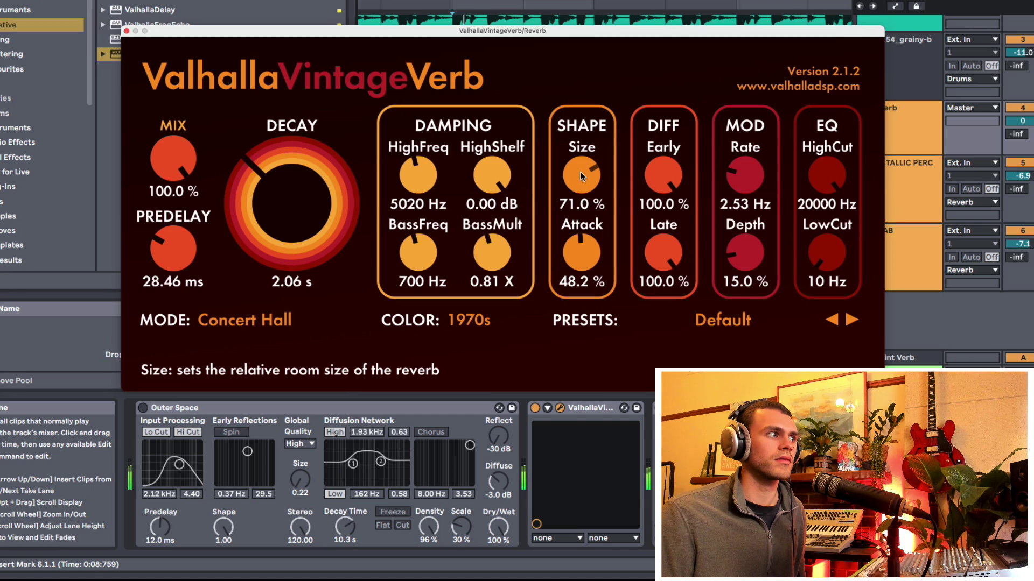
pyautogui.moveTo(175, 162); pyautogui.dragTo(172, 192)
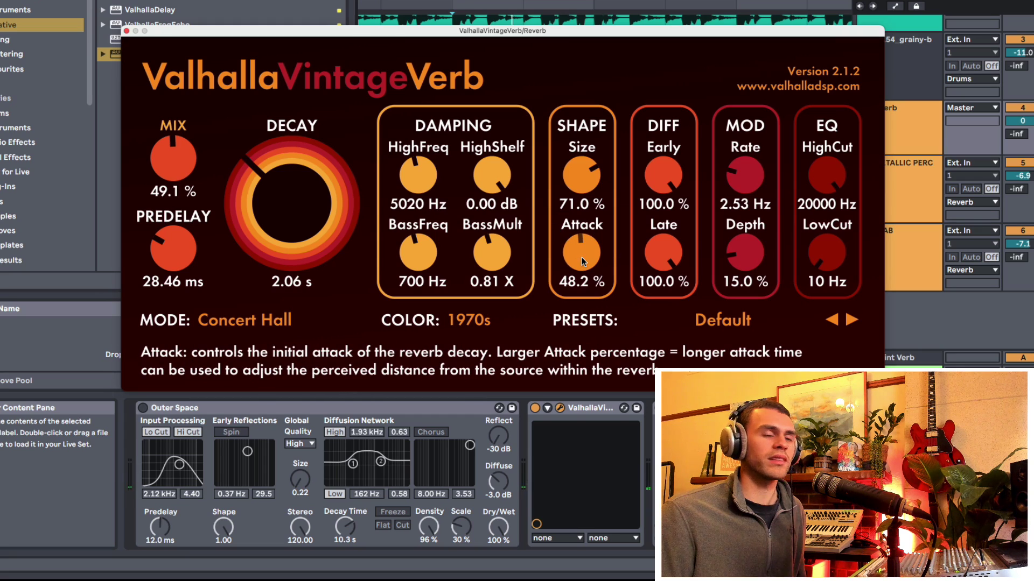
# - Try ValhallaVintageVerb's Attack at 100.0 % and lower values, then set it to 50.7 % and the Predelay to 48.77 ms
pyautogui.moveTo(581, 257); pyautogui.dragTo(565, 135)
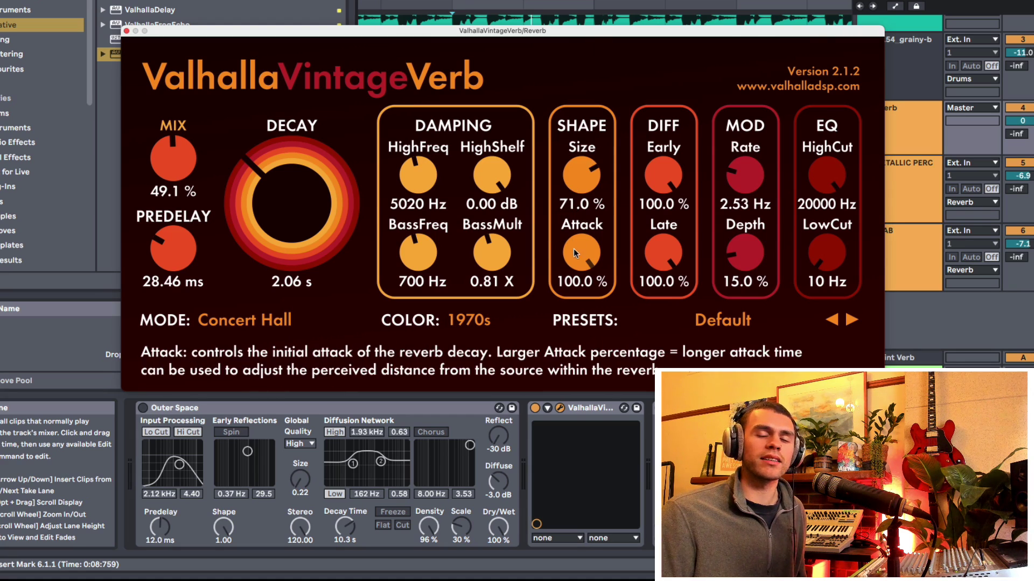
pyautogui.moveTo(575, 249); pyautogui.dragTo(580, 303)
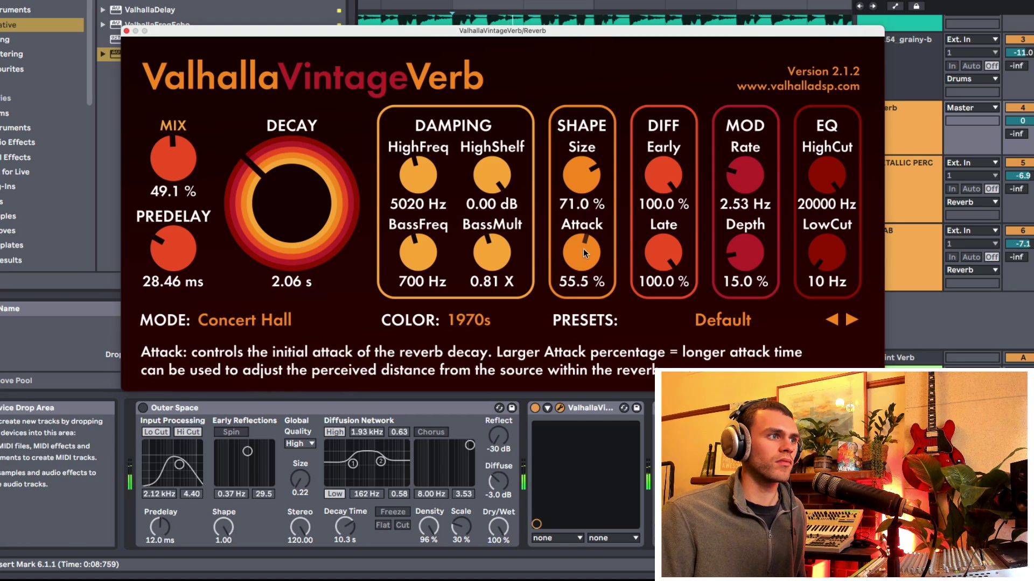
pyautogui.moveTo(584, 250); pyautogui.dragTo(589, 362)
pyautogui.moveTo(579, 255); pyautogui.dragTo(568, 182)
pyautogui.moveTo(589, 253); pyautogui.dragTo(587, 251)
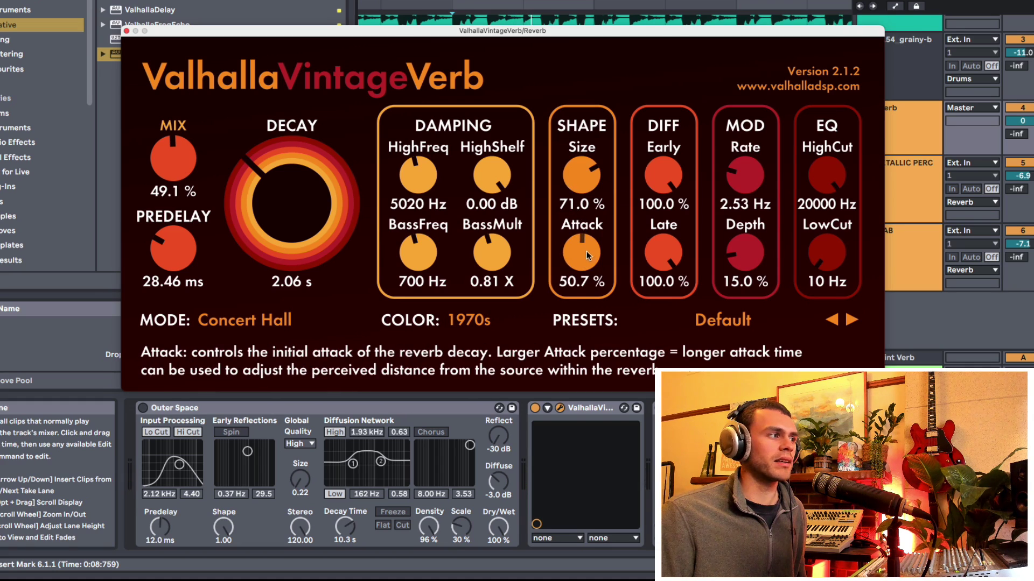
pyautogui.moveTo(187, 264)
pyautogui.mouseDown()
pyautogui.moveTo(176, 237)
pyautogui.moveTo(177, 265)
pyautogui.mouseUp()
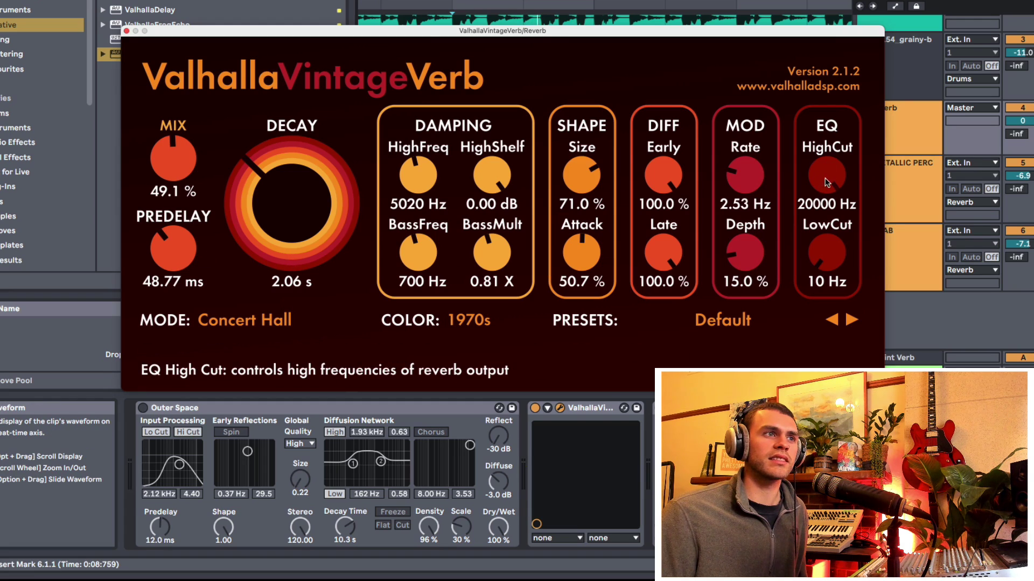
# - Set ValhallaVintageVerb's Mix to 100.0 % and its EQ to HighCut 1750 Hz and LowCut 580 Hz
pyautogui.moveTo(826, 182); pyautogui.dragTo(835, 246)
pyautogui.moveTo(172, 157); pyautogui.dragTo(173, 81)
pyautogui.moveTo(826, 182)
pyautogui.mouseDown()
pyautogui.moveTo(823, 84)
pyautogui.moveTo(833, 198)
pyautogui.mouseUp()
pyautogui.moveTo(827, 256); pyautogui.dragTo(817, 199)
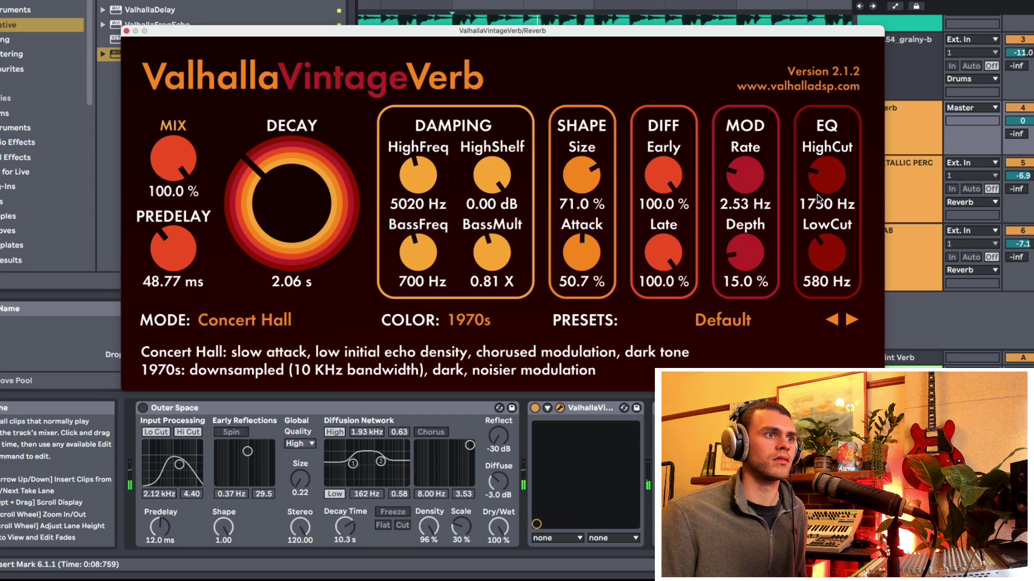
# - Set ValhallaVintageVerb's Mix to 34.3 % and its Decay to 3.13 s
pyautogui.moveTo(198, 162); pyautogui.dragTo(184, 250)
pyautogui.moveTo(268, 237)
pyautogui.mouseDown()
pyautogui.moveTo(270, 227)
pyautogui.moveTo(248, 216)
pyautogui.moveTo(266, 225)
pyautogui.mouseUp()
pyautogui.moveTo(179, 168); pyautogui.dragTo(180, 174)
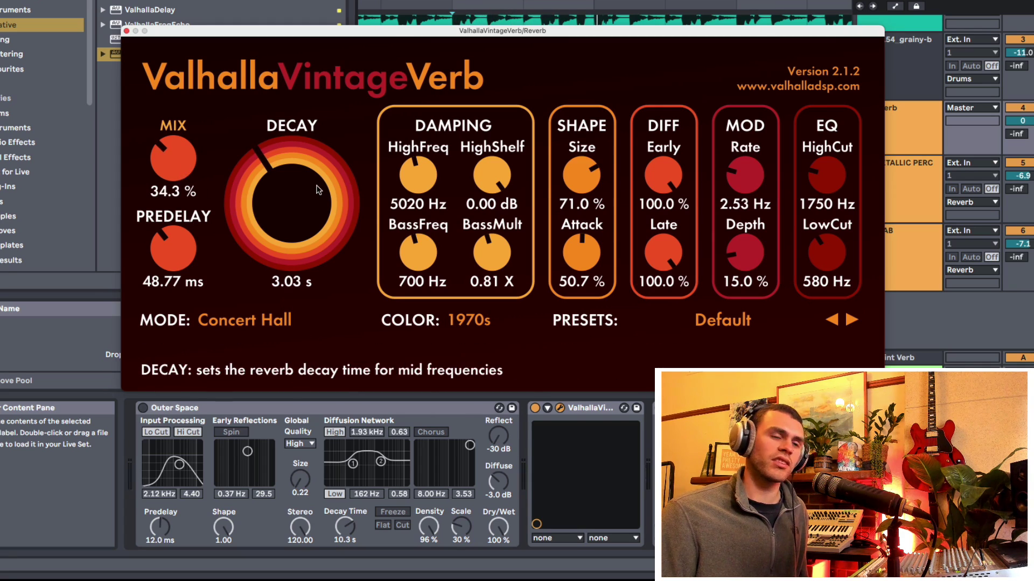
pyautogui.moveTo(317, 191); pyautogui.dragTo(316, 190)
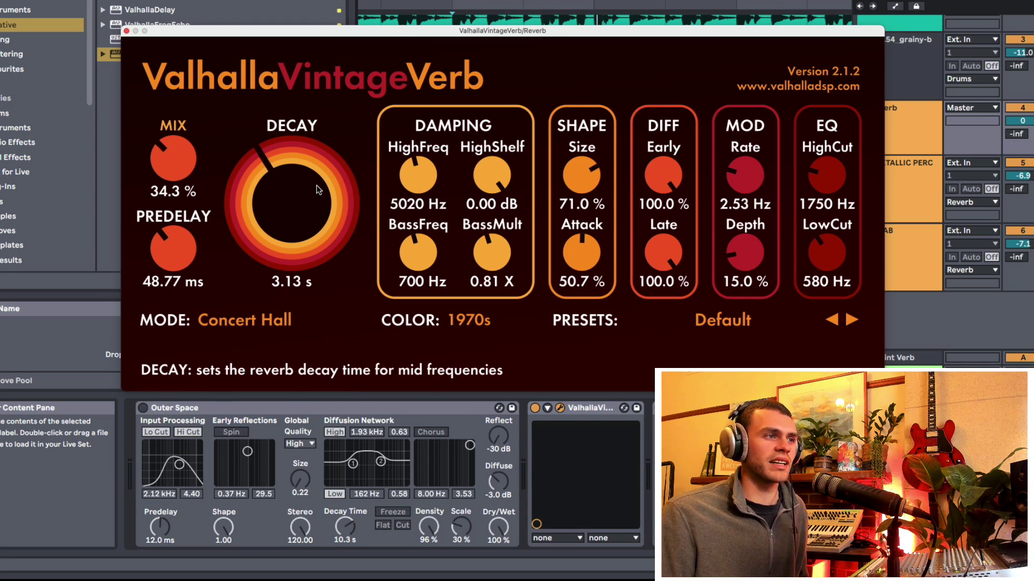
# - Close the ValhallaVintageVerb window and bring bars 3 to 14 of the arrangement into view
pyautogui.click(126, 31)
pyautogui.press('space')
pyautogui.moveTo(489, 5)
pyautogui.mouseDown()
pyautogui.moveTo(489, 27)
pyautogui.moveTo(494, 5)
pyautogui.mouseUp()
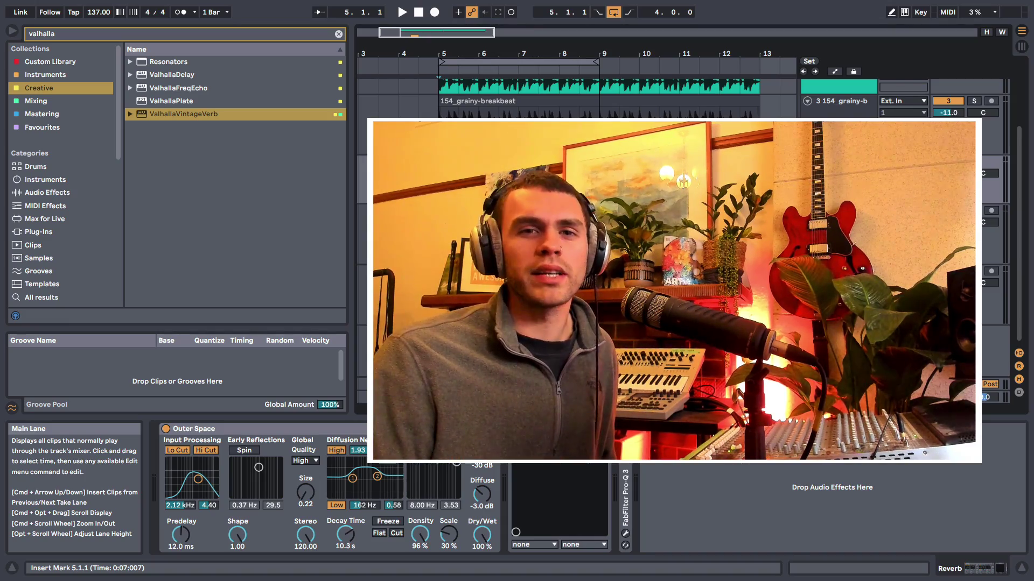
pyautogui.moveTo(505, 56); pyautogui.dragTo(497, 53)
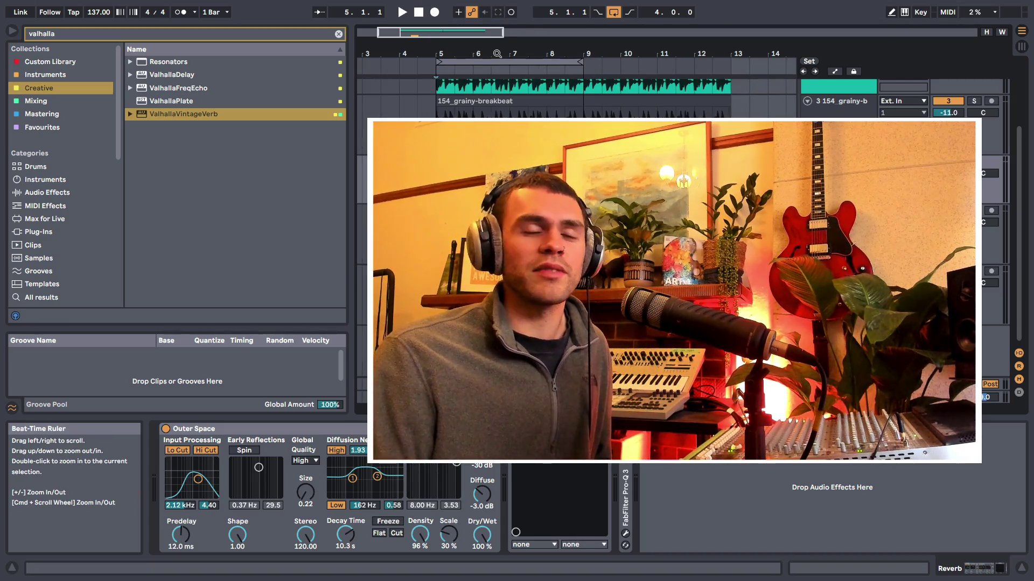